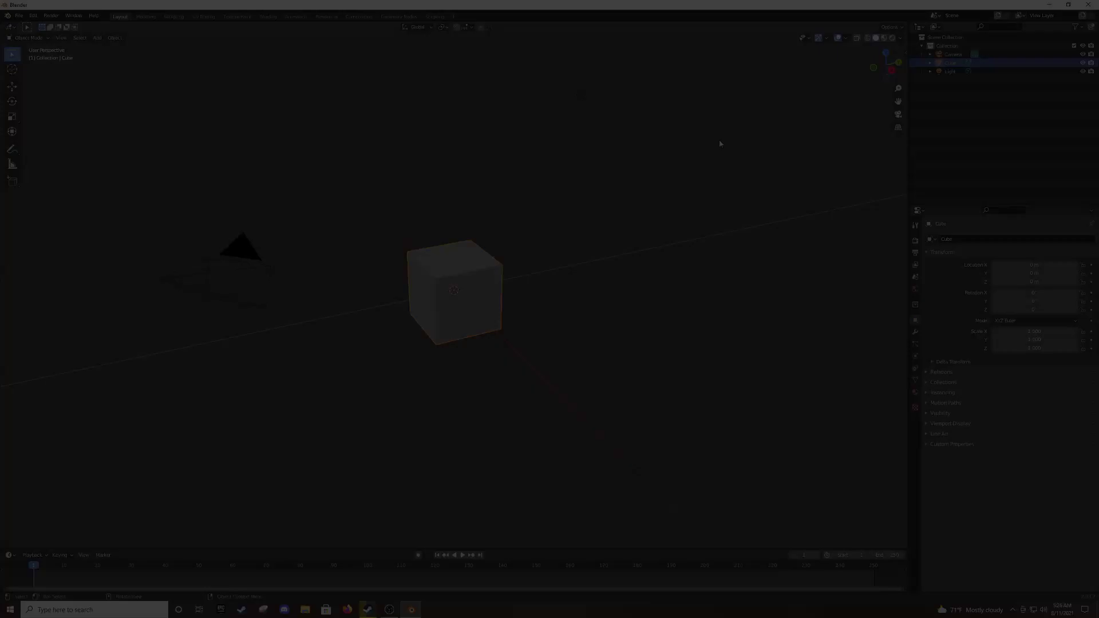
In the Shading workspace, connect the palette image as an Image Texture to the cube's Base Color.
click(720, 143)
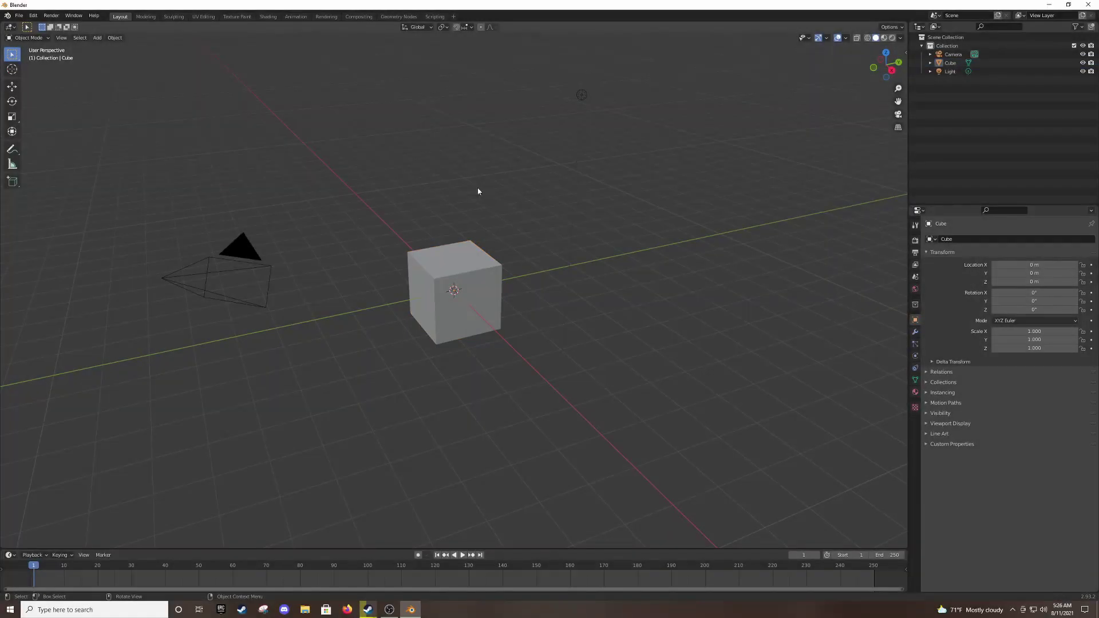
middle_drag(720, 143, 654, 147)
click(269, 17)
click(900, 37)
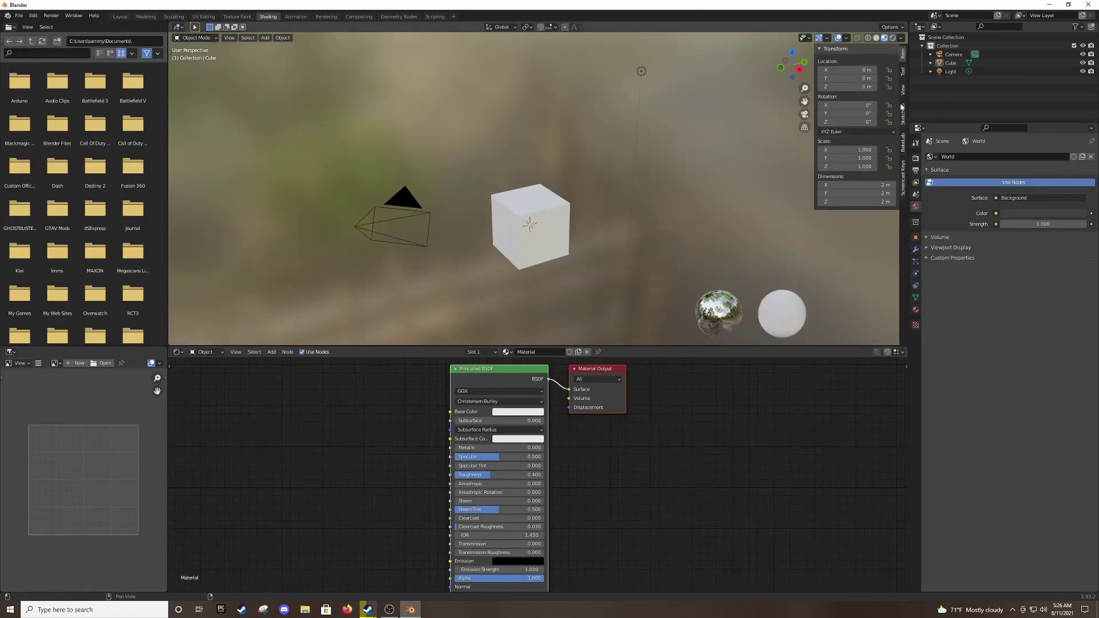
click(902, 38)
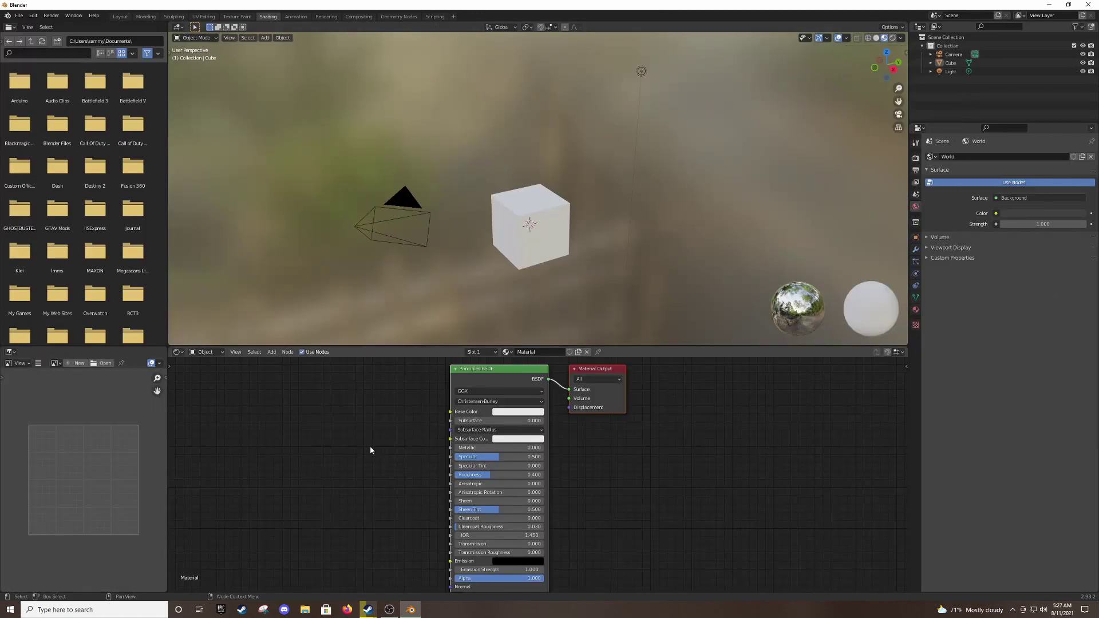
click(341, 447)
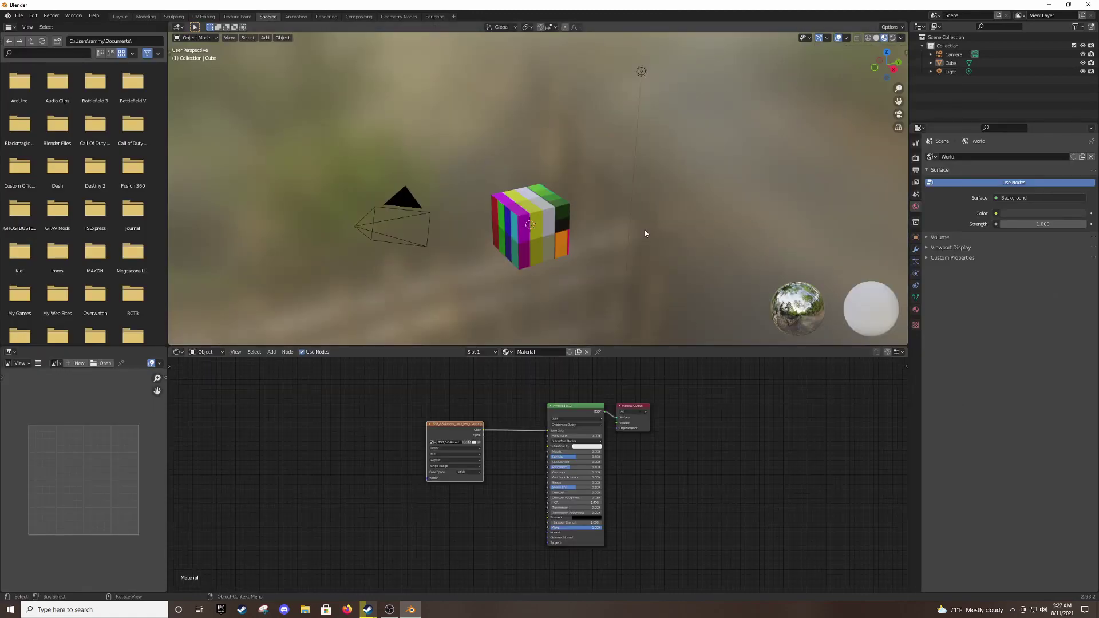
Switch the viewport to solid shading and bring up the UV Editing workspace.
click(901, 37)
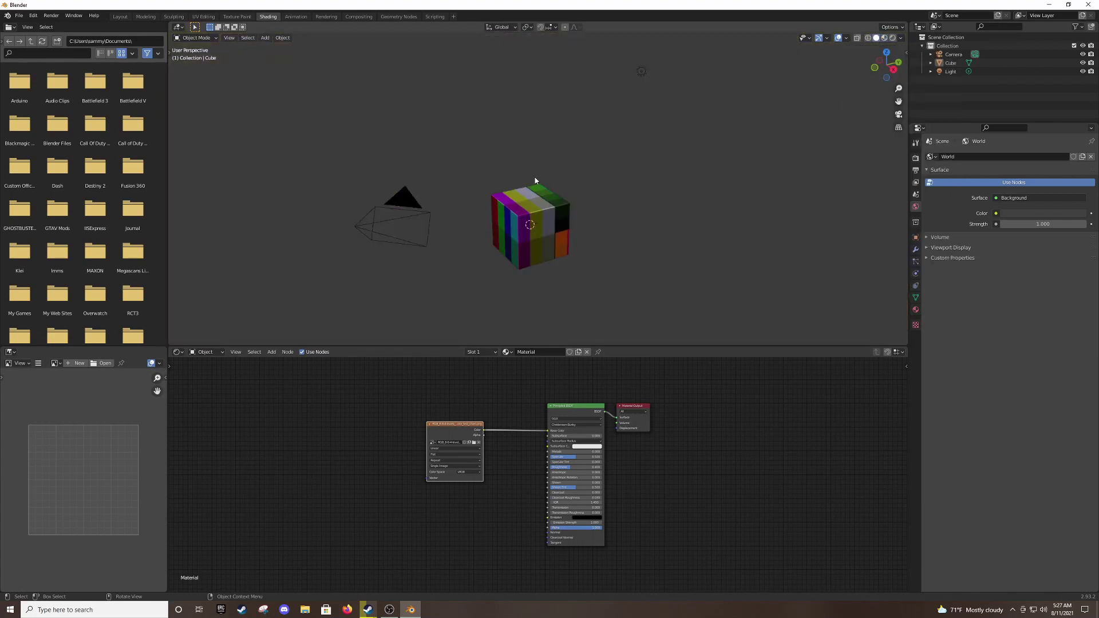
scroll(555, 192, up, 4)
click(204, 16)
Shrink the cube's UVs onto the brown swatch of the palette.
click(900, 38)
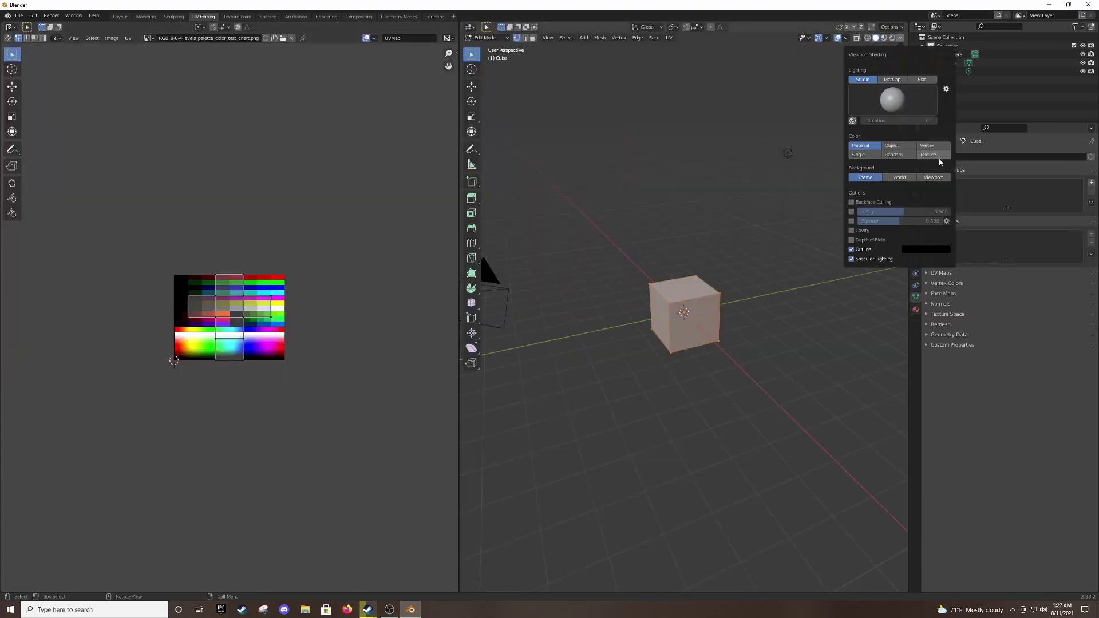
scroll(400, 299, up, 4)
key(s)
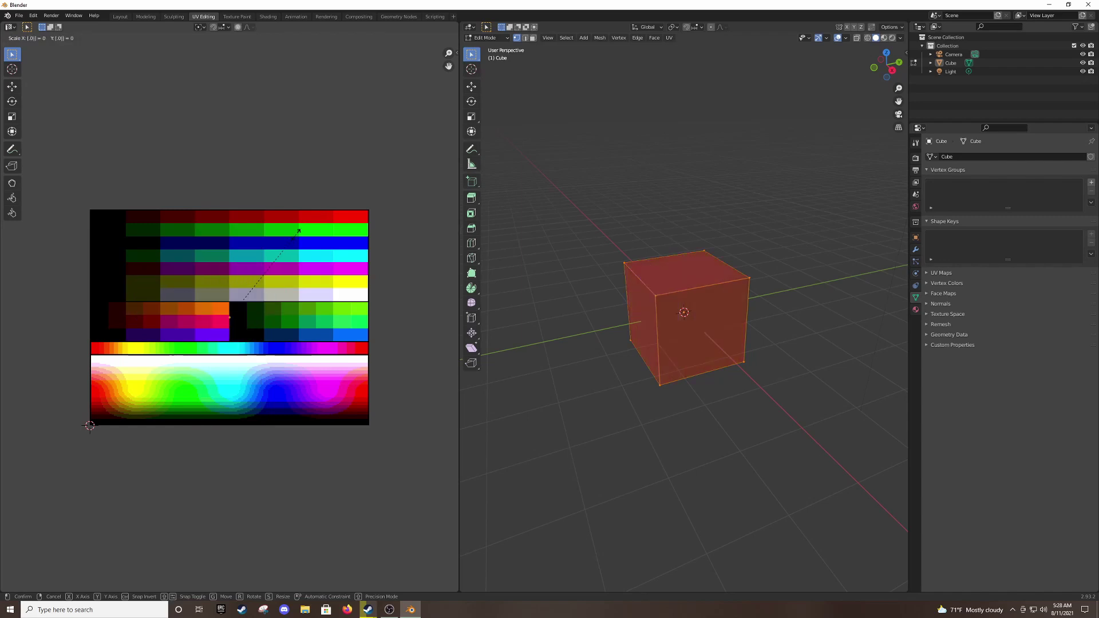
key(Escape)
scroll(684, 312, up, 2)
key(KP_7)
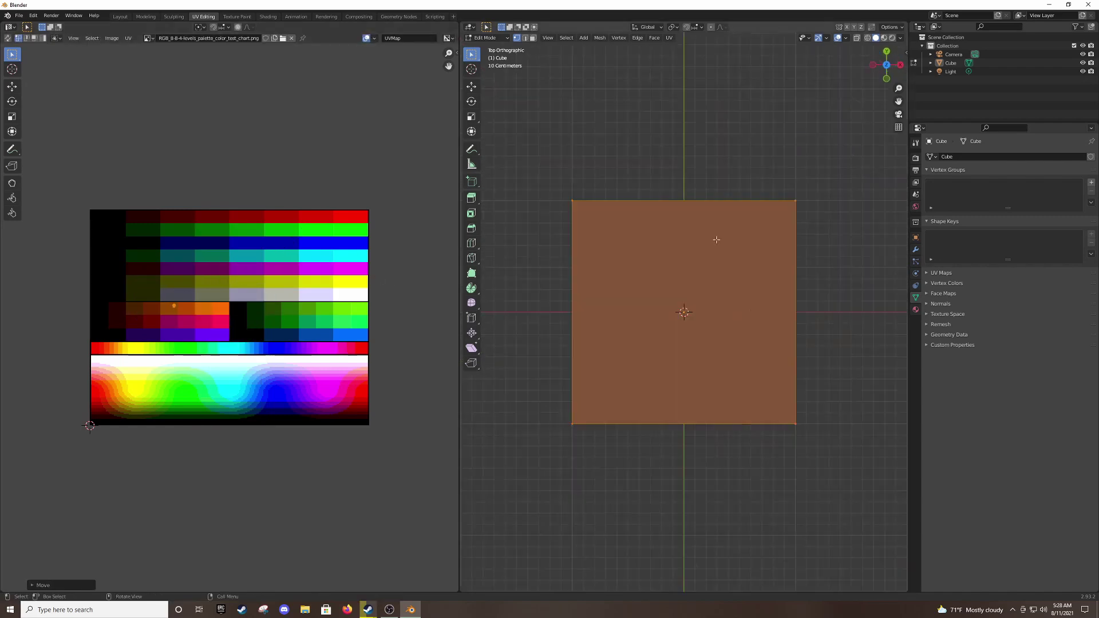
Loop cut the cube's sides into an eight-sided prism and stretch it tall.
key(ctrl+r)
click(683, 206)
right_click(580, 310)
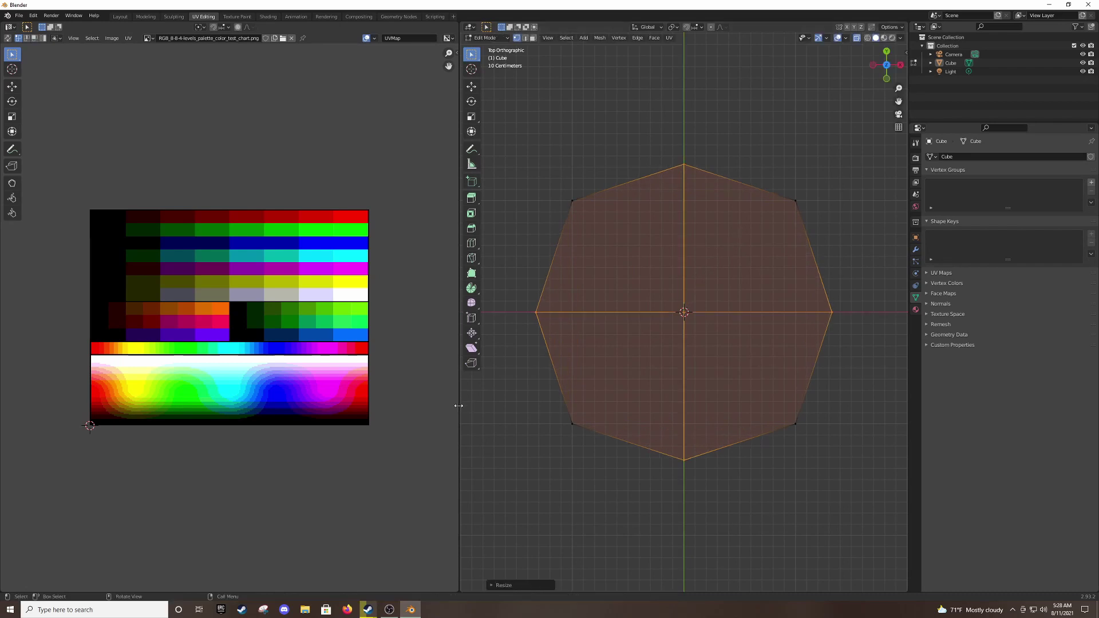
drag(458, 405, 51, 359)
middle_drag(401, 320, 554, 249)
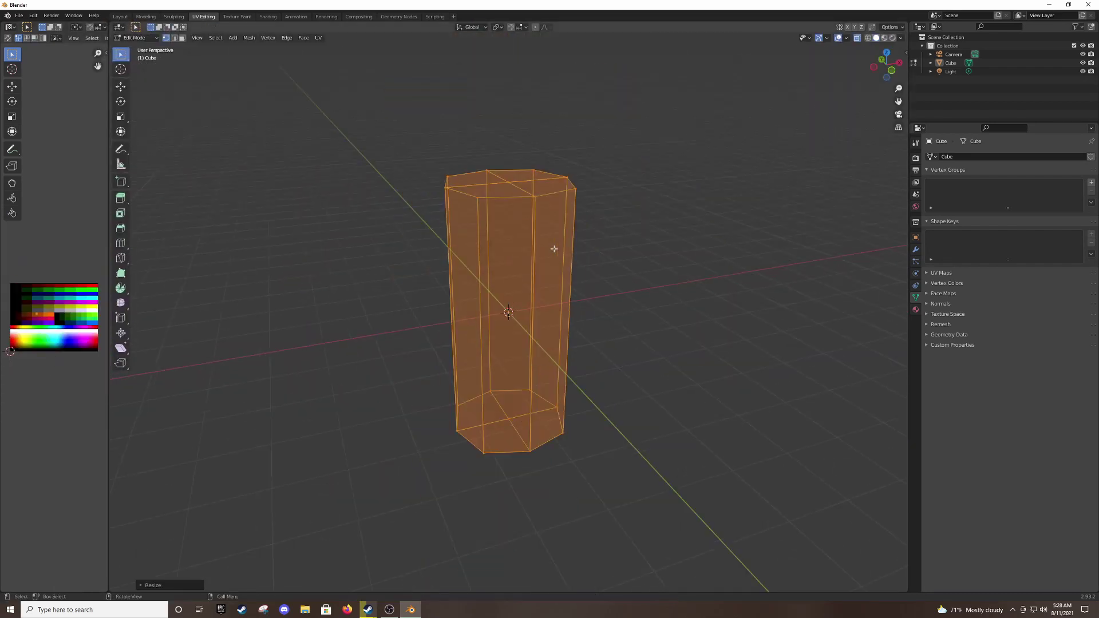
In front orthographic view, select the middle band of the prism's loops.
key(KP_1)
key(s)
right_click(554, 390)
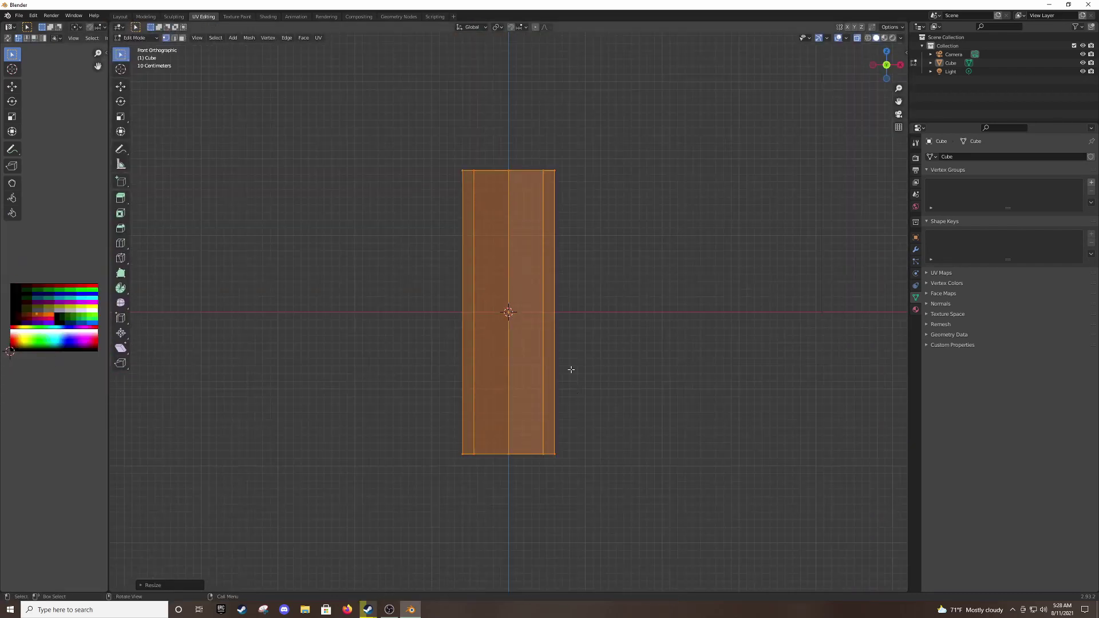
key(alt+a)
drag(535, 389, 604, 221)
Tilt and shift the loops from the right view to bend and taper the column.
key(KP_3)
key(alt+a)
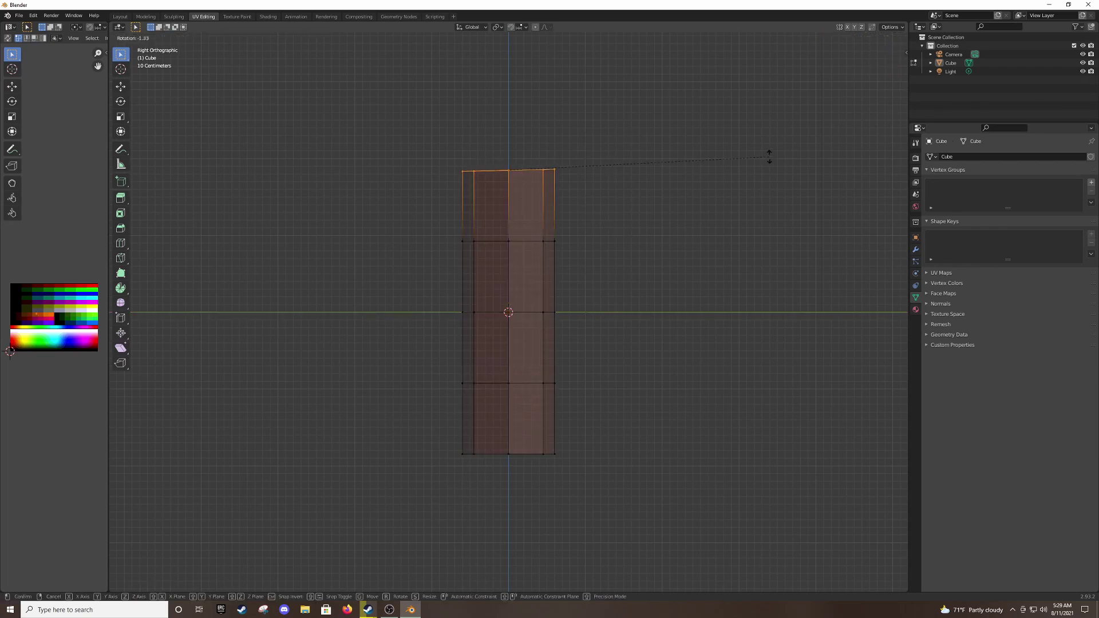
drag(416, 323, 418, 322)
key(shift+r)
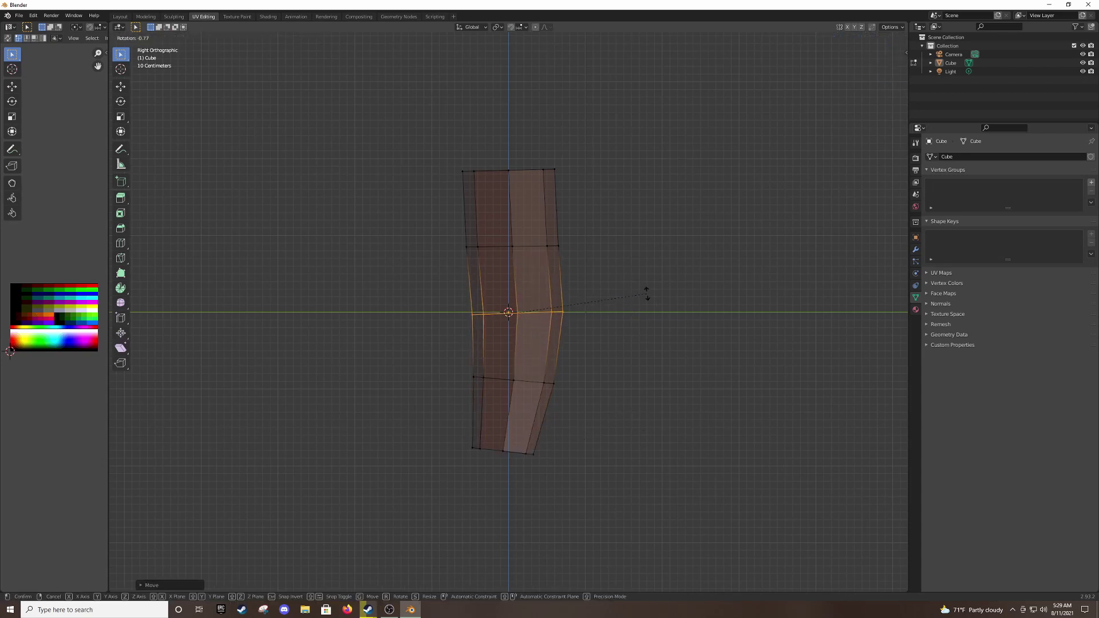
middle_drag(629, 283, 694, 321)
key(a)
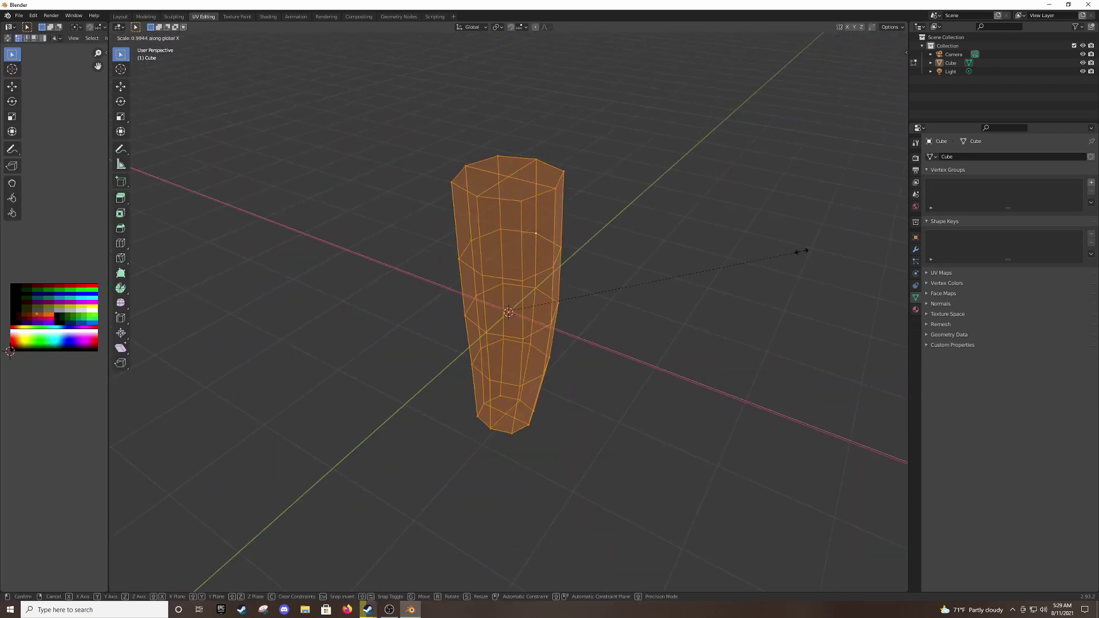
key(alt+a)
click(857, 38)
click(508, 196)
Inspect the column's top with X-ray, trying and cancelling an inset on the top face.
scroll(508, 196, up, 3)
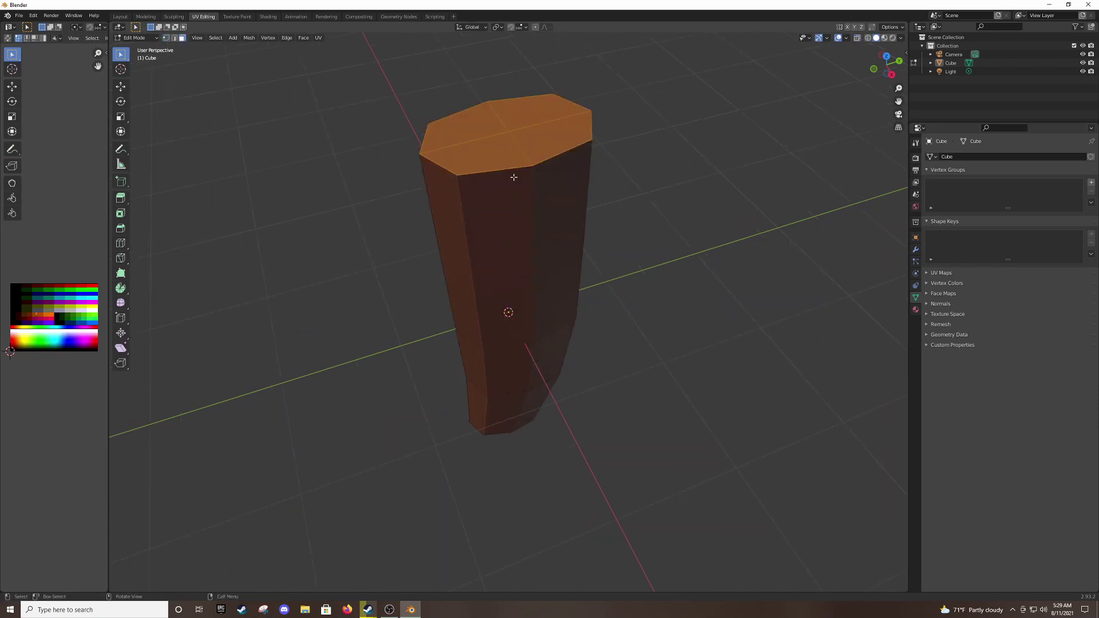
middle_drag(507, 196, 550, 172)
key(i)
key(Escape)
middle_drag(709, 350, 775, 201)
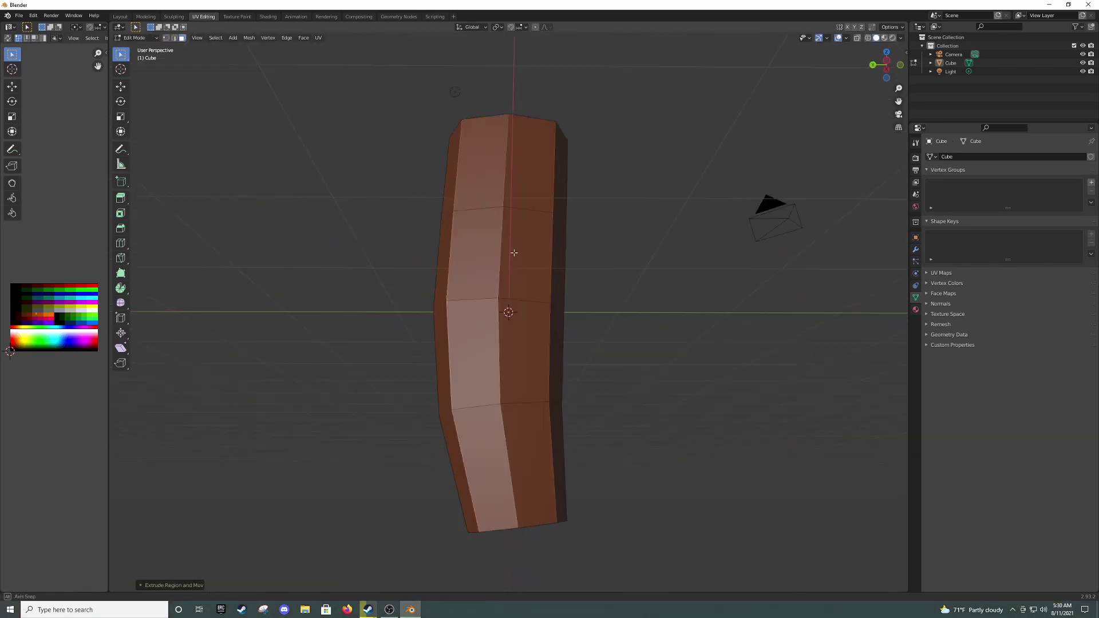
key(alt+z)
mouse_move(817, 172)
middle_down()
mouse_move(355, 311)
mouse_move(824, 32)
middle_up()
key(alt+z)
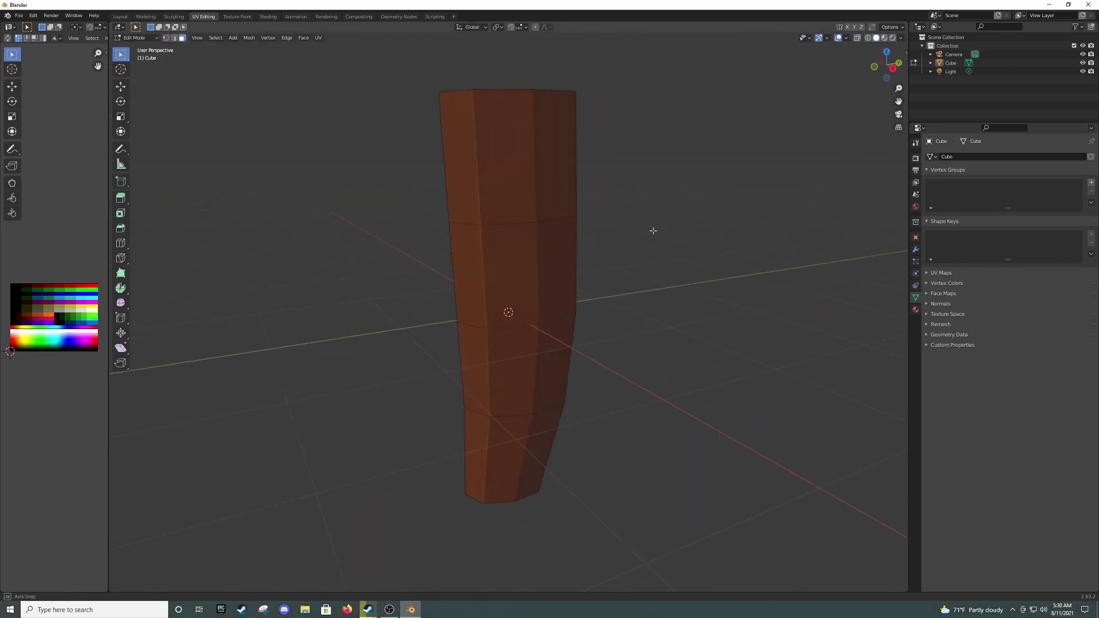
mouse_move(652, 230)
middle_down()
mouse_move(503, 255)
mouse_move(581, 218)
middle_up()
Add an edge loop near the top and move it up along Z.
key(ctrl+r)
key(KP_3)
key(g)
key(z)
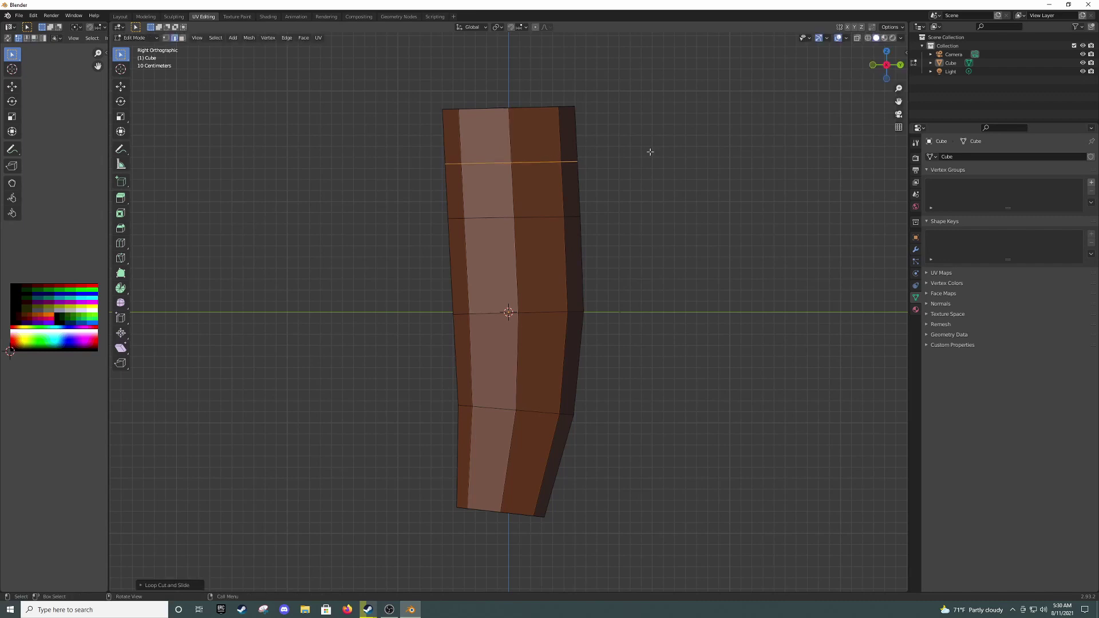
scroll(615, 135, up, 1)
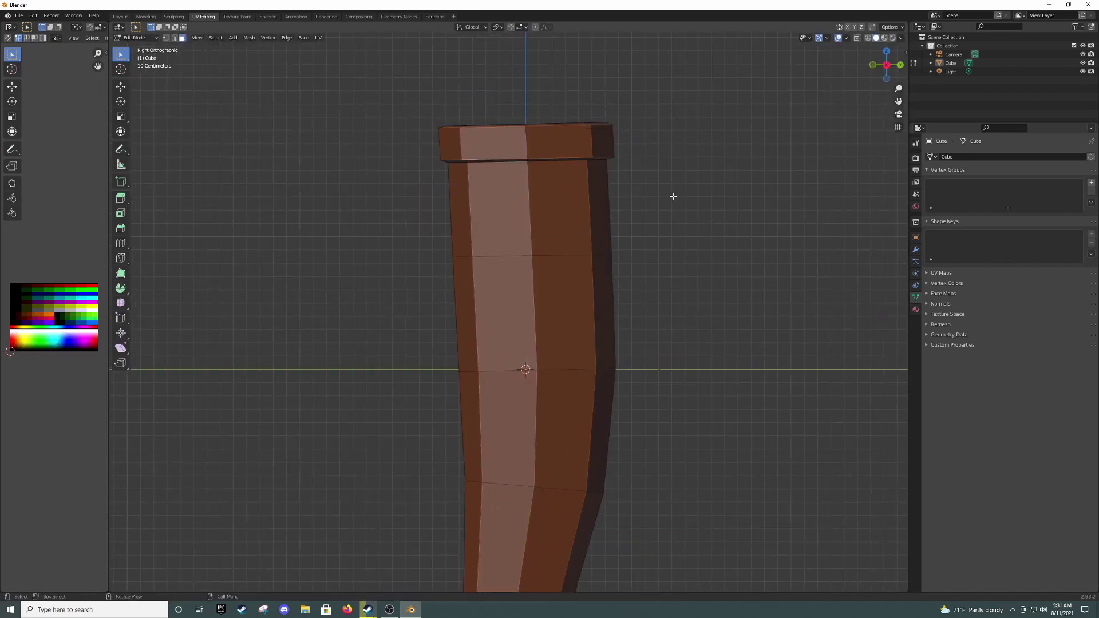
middle_drag(673, 196, 557, 201)
Inset two side faces of the column and extrude them outward as the pocket.
alt+click(532, 309)
alt+shift+click(535, 435)
key(i)
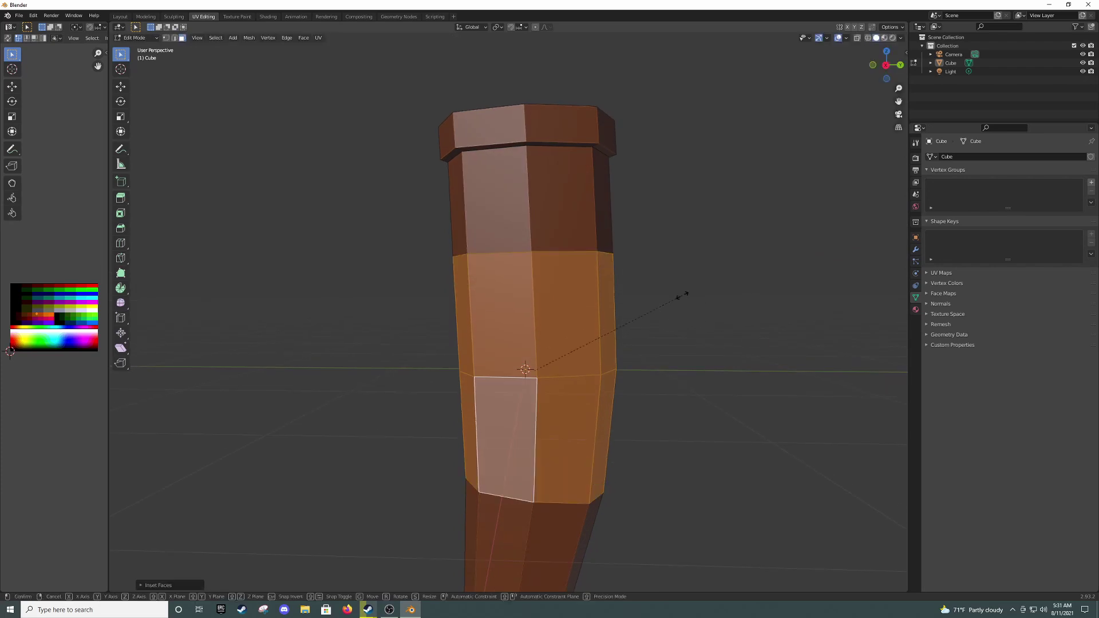
right_click(730, 287)
mouse_move(730, 287)
middle_down()
mouse_move(700, 312)
mouse_move(798, 290)
mouse_move(692, 314)
middle_up()
key(i)
click(778, 304)
key(e)
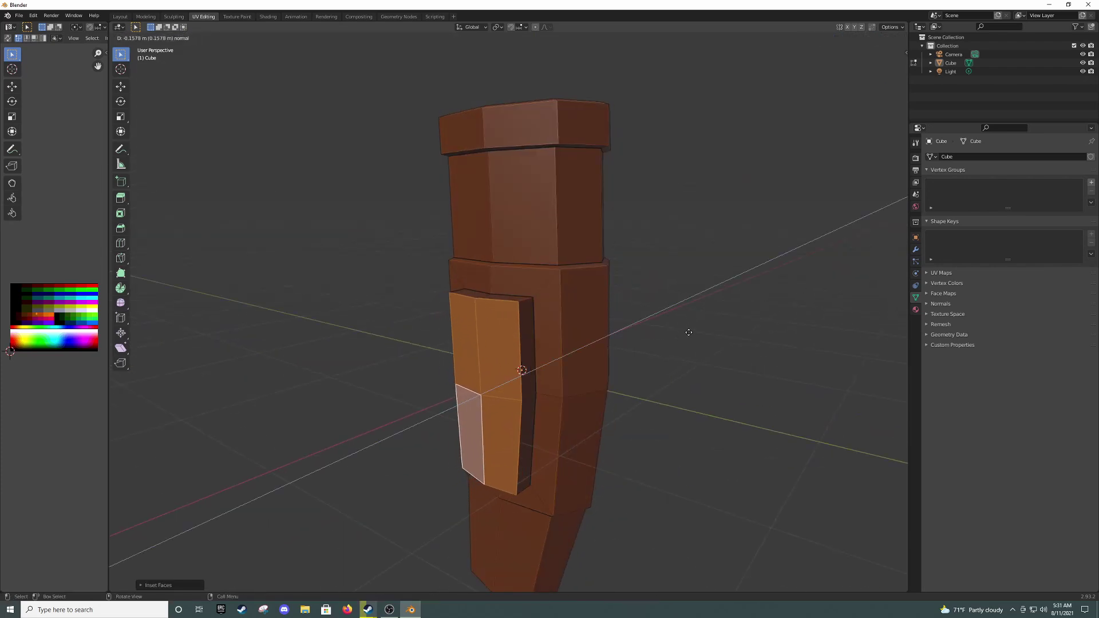
click(688, 332)
Select the pocket's top edge and side face and move them along Z.
alt+click(481, 298)
mouse_move(474, 476)
middle_down()
mouse_move(528, 437)
mouse_move(510, 380)
middle_up()
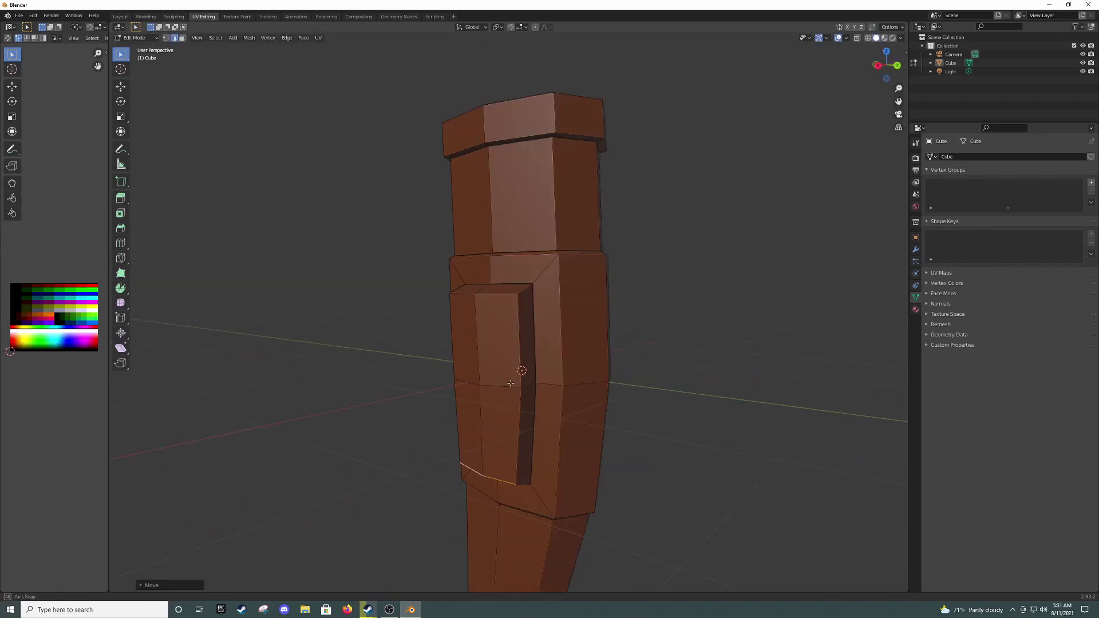
click(478, 332)
shift+click(455, 332)
scroll(477, 285, up, 4)
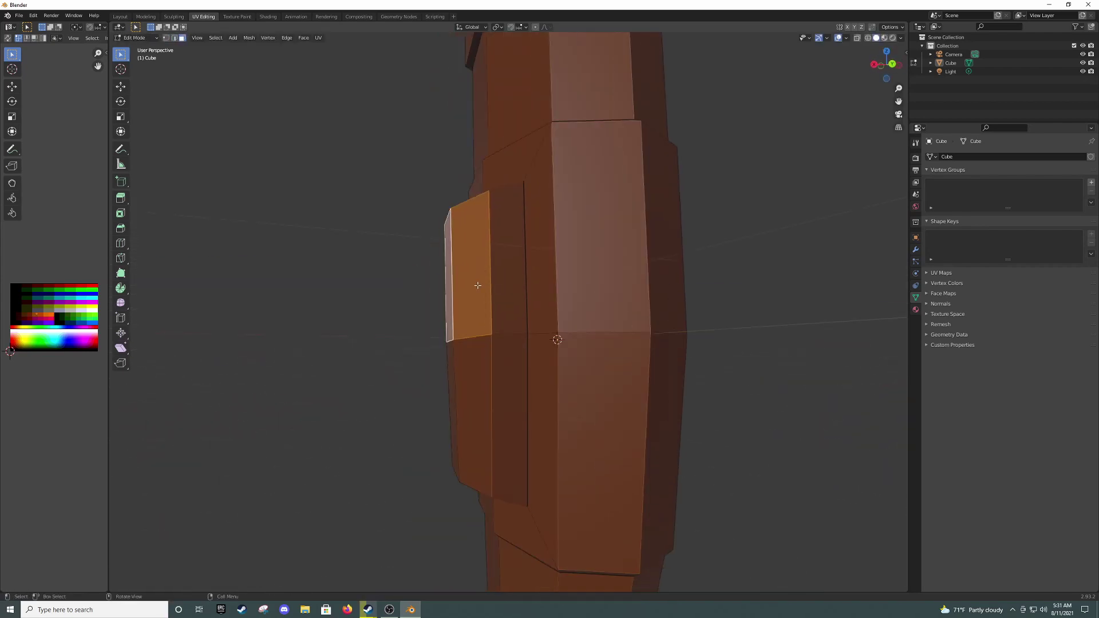
key(g)
key(z)
click(458, 206)
Scale the pocket selection along the Y axis.
middle_drag(458, 207, 605, 255)
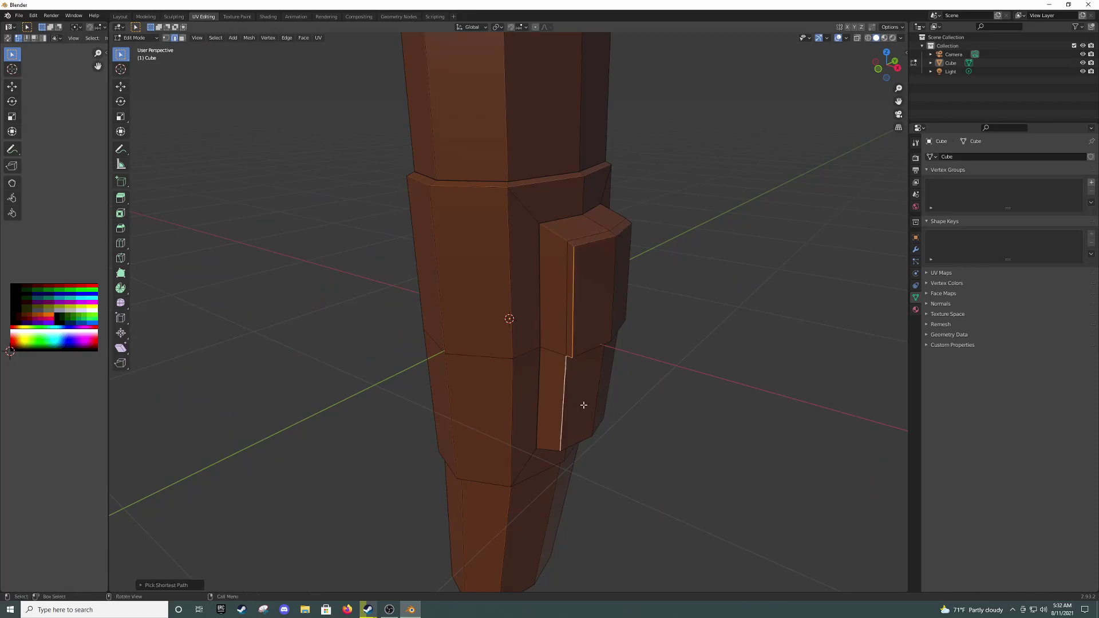
middle_drag(584, 405, 603, 405)
key(s)
key(y)
click(777, 413)
middle_drag(776, 413, 740, 373)
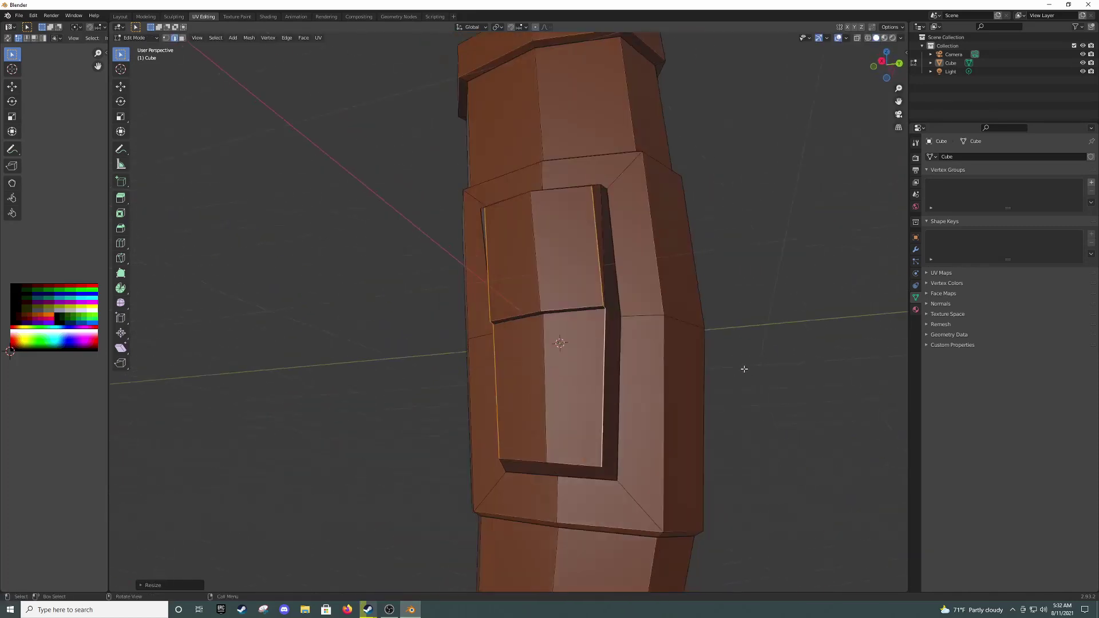
scroll(741, 373, down, 5)
scroll(741, 412, up, 4)
scroll(746, 309, up, 2)
Inset the pocket's two front faces to form the recessed inner face.
click(593, 286)
shift+click(518, 286)
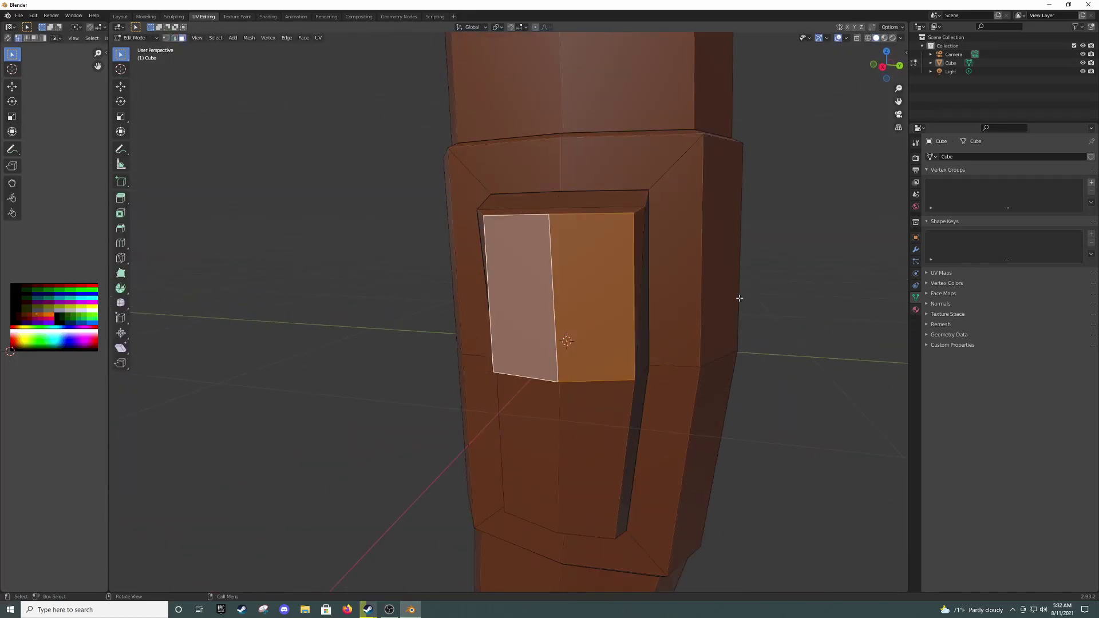
key(i)
click(675, 300)
middle_drag(674, 300, 565, 296)
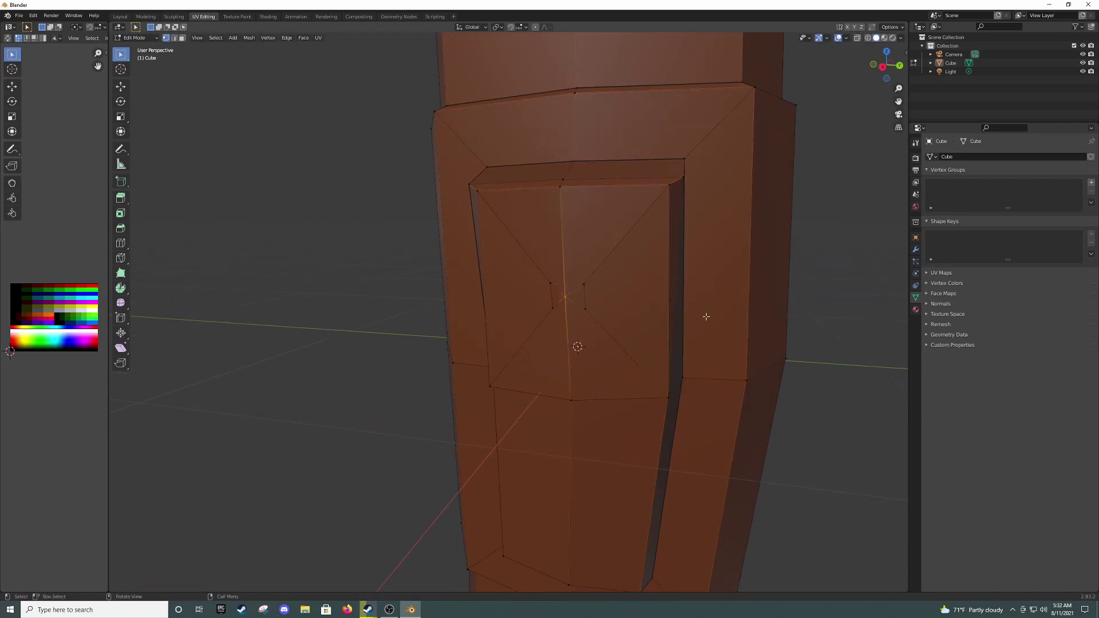
mouse_move(705, 317)
middle_down()
mouse_move(629, 257)
mouse_move(768, 341)
mouse_move(677, 294)
mouse_move(599, 292)
middle_up()
Move a pocket vertex, then check the panel from front and right views.
key(g)
click(602, 288)
click(667, 271)
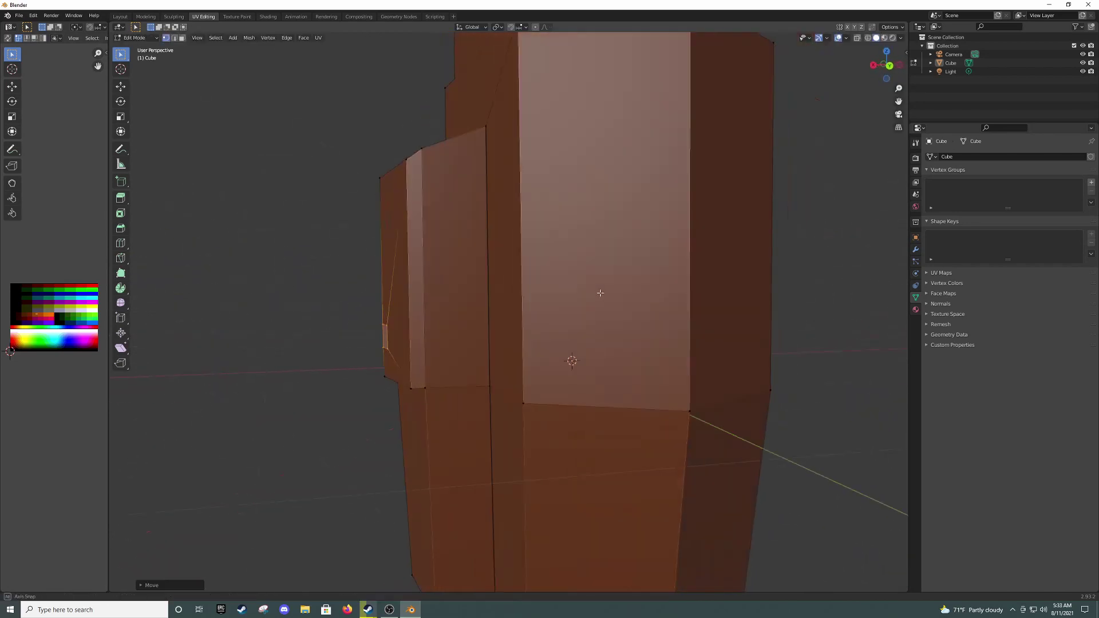
key(KP_1)
key(KP_3)
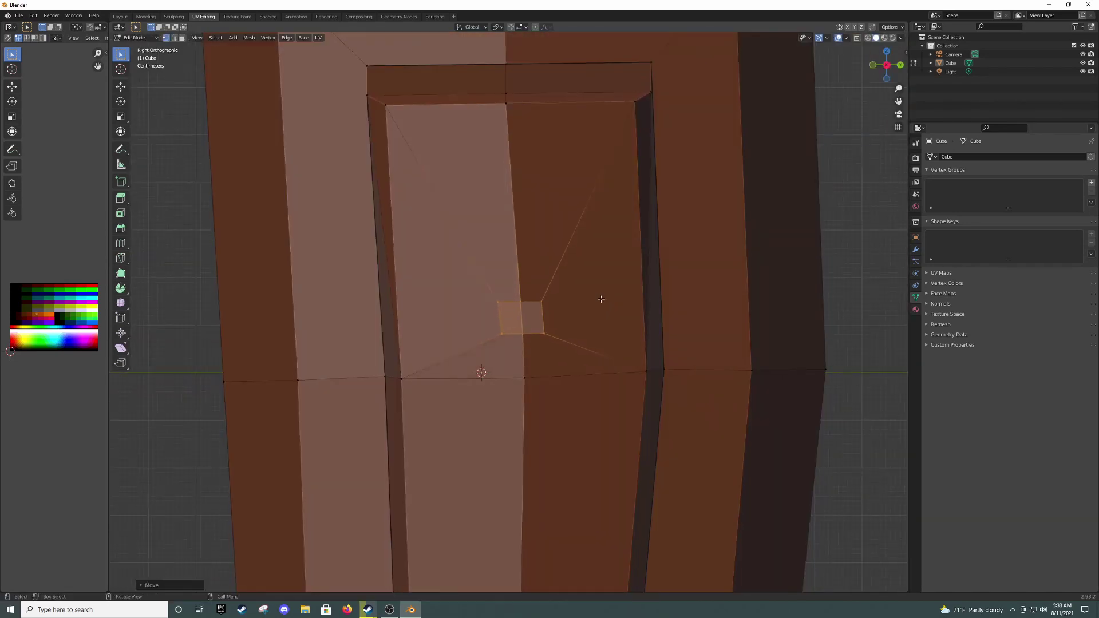
Scale the flap's extruded small face along Y and inspect it in Object Mode.
click(501, 301)
mouse_move(501, 301)
middle_down()
mouse_move(633, 282)
mouse_move(589, 363)
mouse_move(545, 329)
mouse_move(573, 378)
mouse_move(613, 380)
mouse_move(579, 360)
mouse_move(645, 360)
mouse_move(371, 349)
middle_up()
key(s)
key(y)
mouse_move(281, 347)
middle_down()
mouse_move(486, 331)
mouse_move(699, 341)
mouse_move(685, 390)
mouse_move(696, 356)
middle_up()
key(Tab)
key(Tab)
key(KP_3)
scroll(565, 307, up, 5)
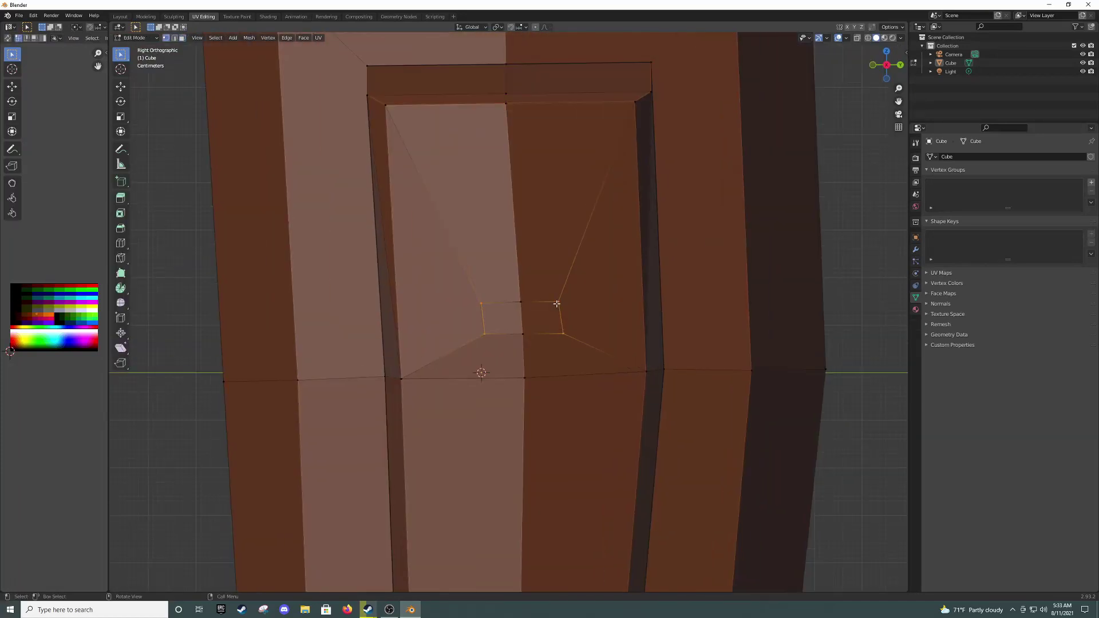
mouse_move(504, 291)
middle_down()
mouse_move(484, 319)
mouse_move(518, 300)
mouse_move(493, 215)
mouse_move(513, 243)
mouse_move(503, 225)
mouse_move(468, 373)
middle_up()
Collapse the small inset's vertices into the flap with four Merge Vertices operations.
key(ctrl+r)
key(Escape)
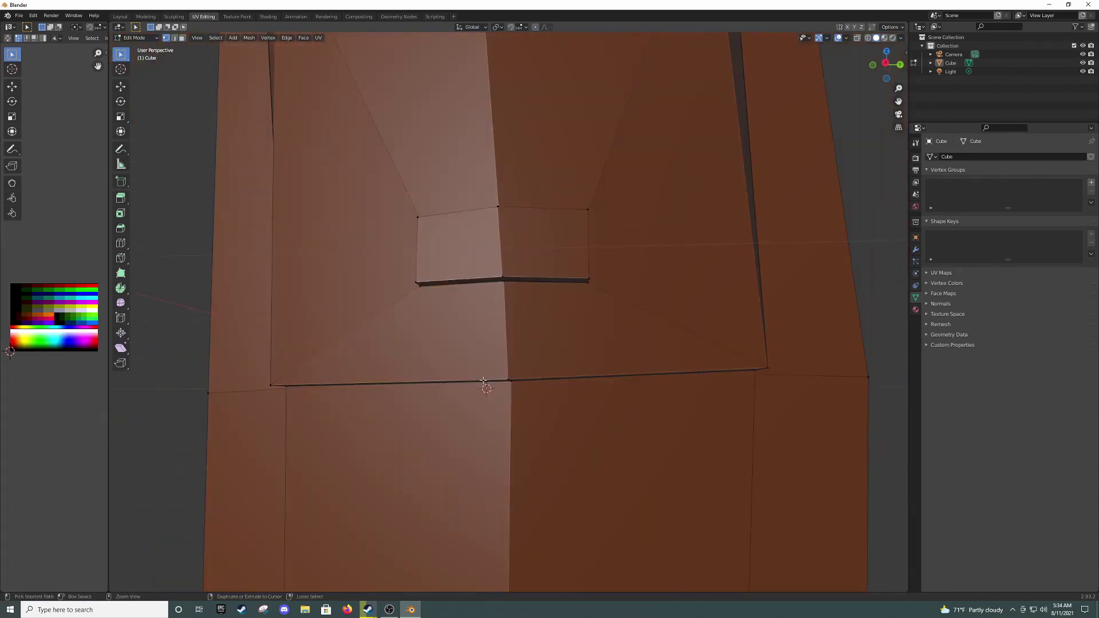
scroll(468, 373, up, 5)
scroll(451, 368, down, 5)
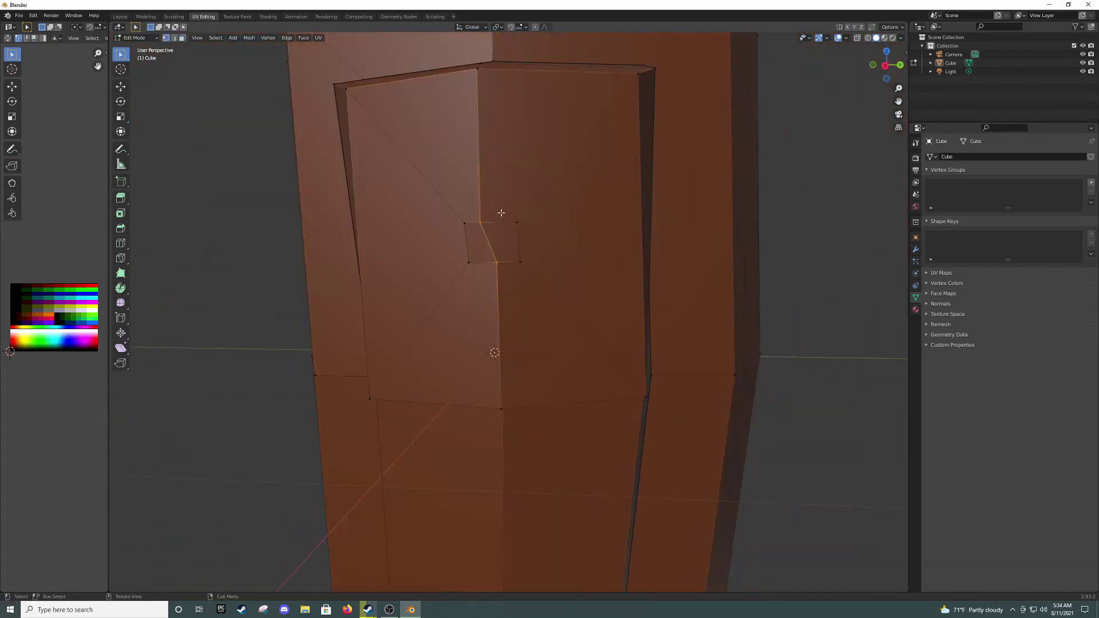
middle_drag(503, 223, 584, 242)
right_click(658, 243)
click(721, 252)
right_click(340, 179)
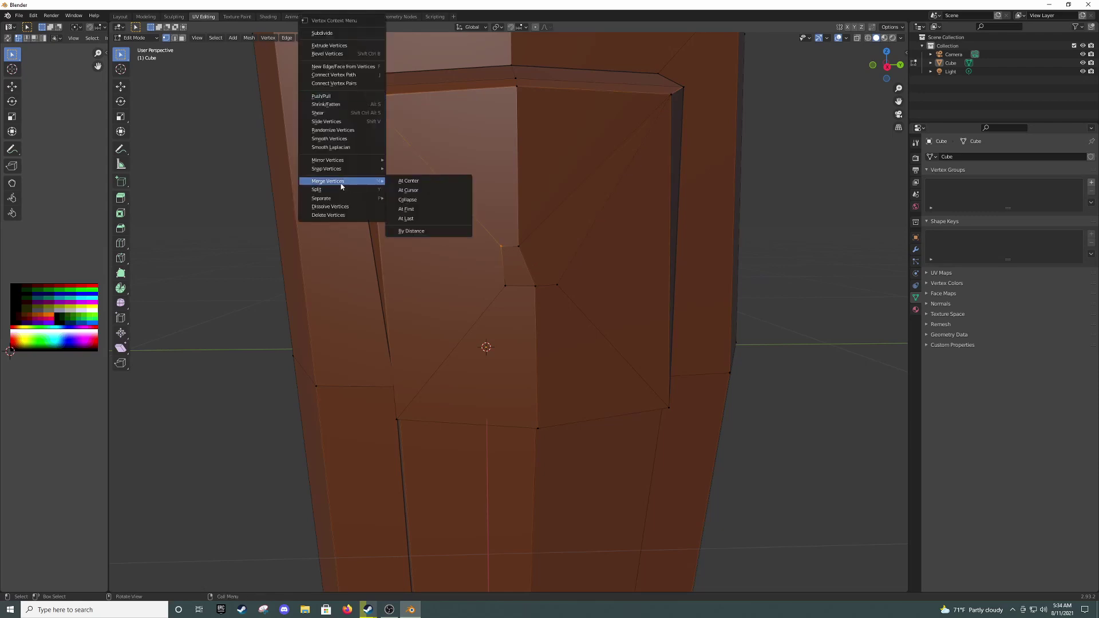
click(426, 220)
right_click(377, 413)
click(454, 449)
right_click(639, 405)
click(709, 414)
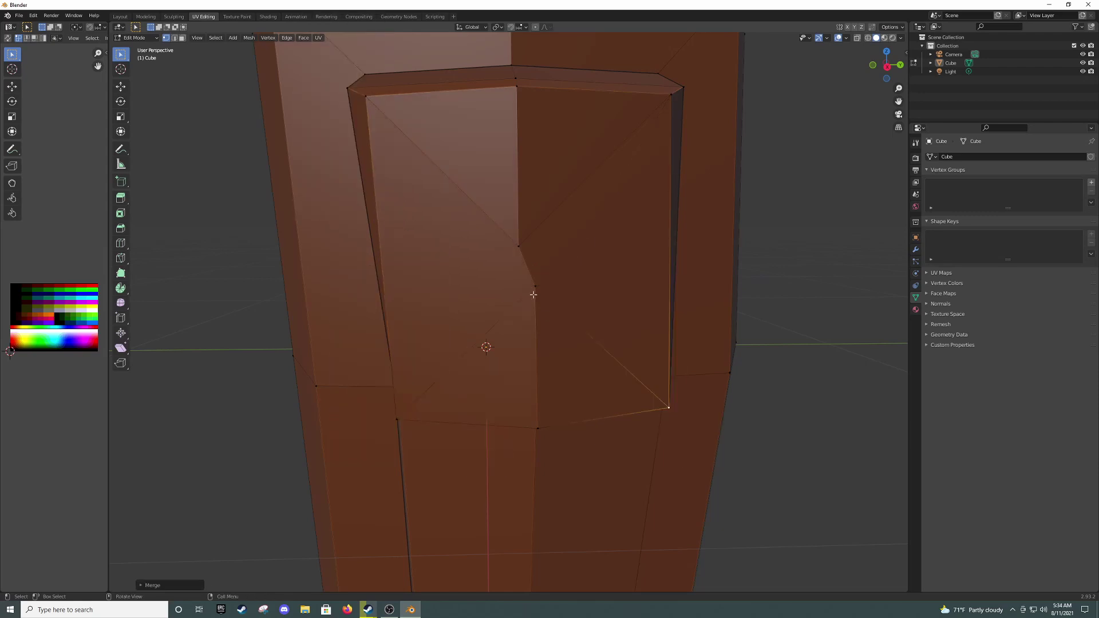
Rescale the flap selection so the raised panel has a clean front.
middle_drag(528, 90, 763, 205)
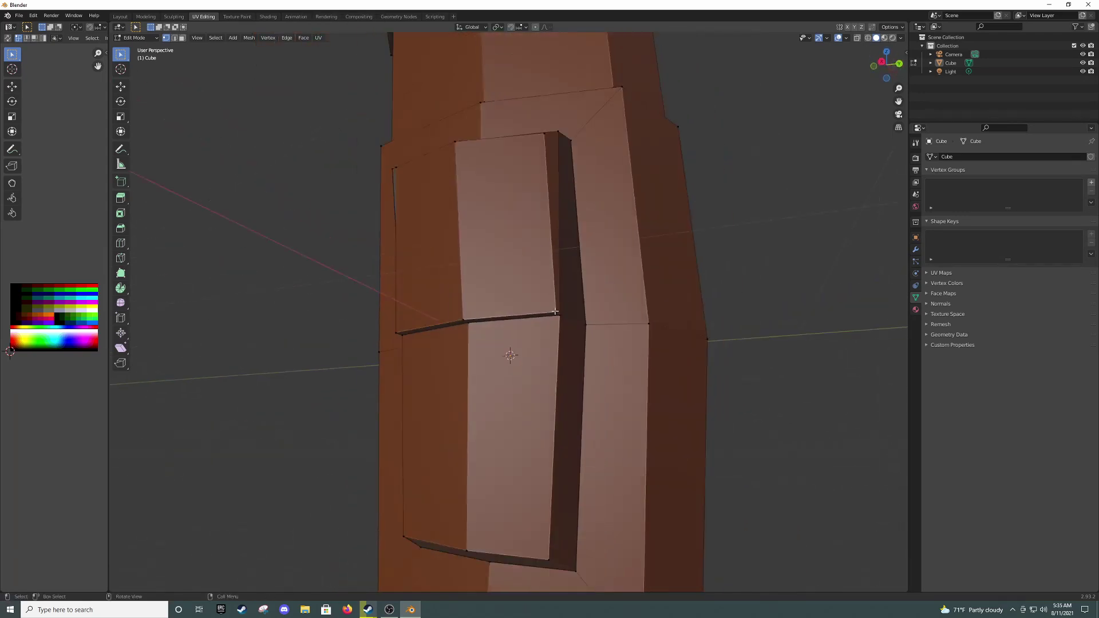
key(s)
click(732, 307)
mouse_move(732, 307)
middle_down()
mouse_move(771, 329)
mouse_move(523, 331)
middle_up()
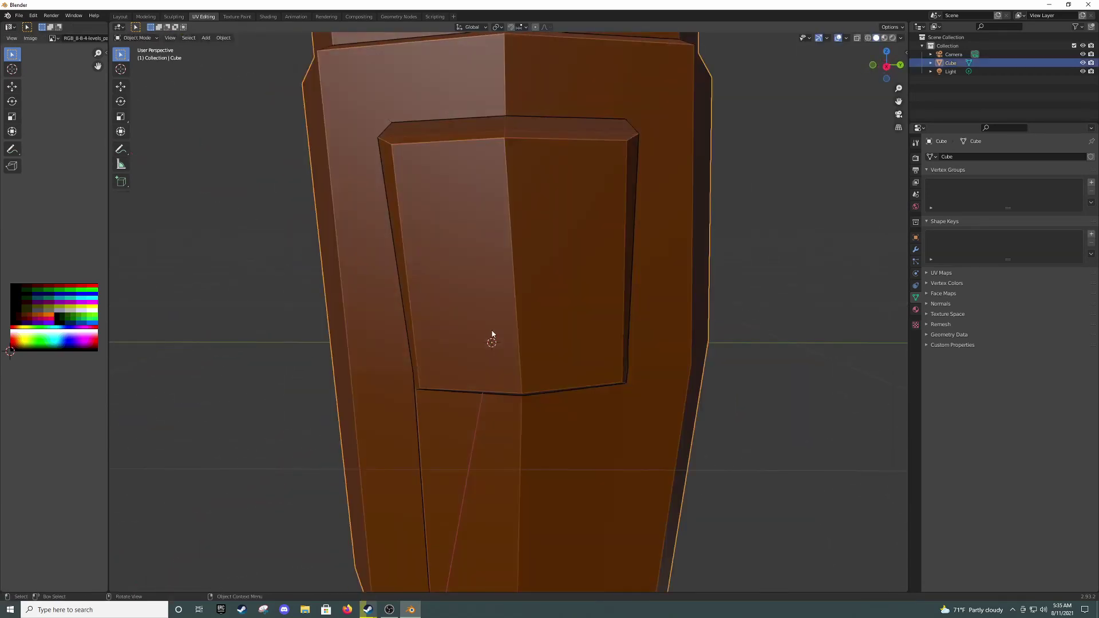
Shrink the flap's inner face into a small square tab and inset it.
mouse_move(438, 186)
middle_down()
mouse_move(522, 277)
mouse_move(740, 154)
middle_up()
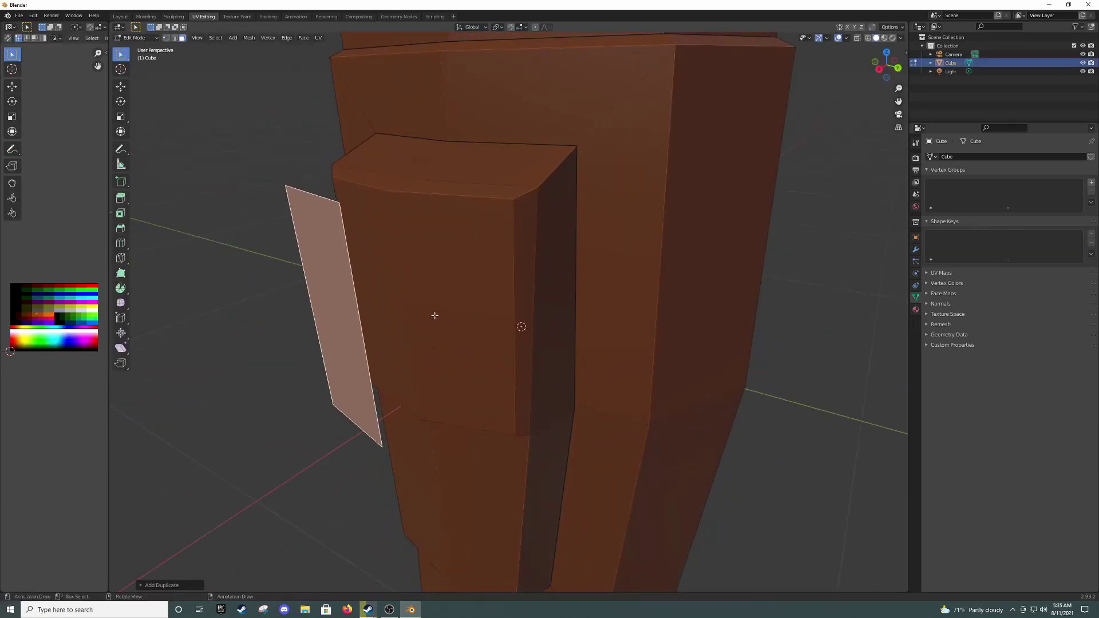
right_click(629, 188)
click(564, 217)
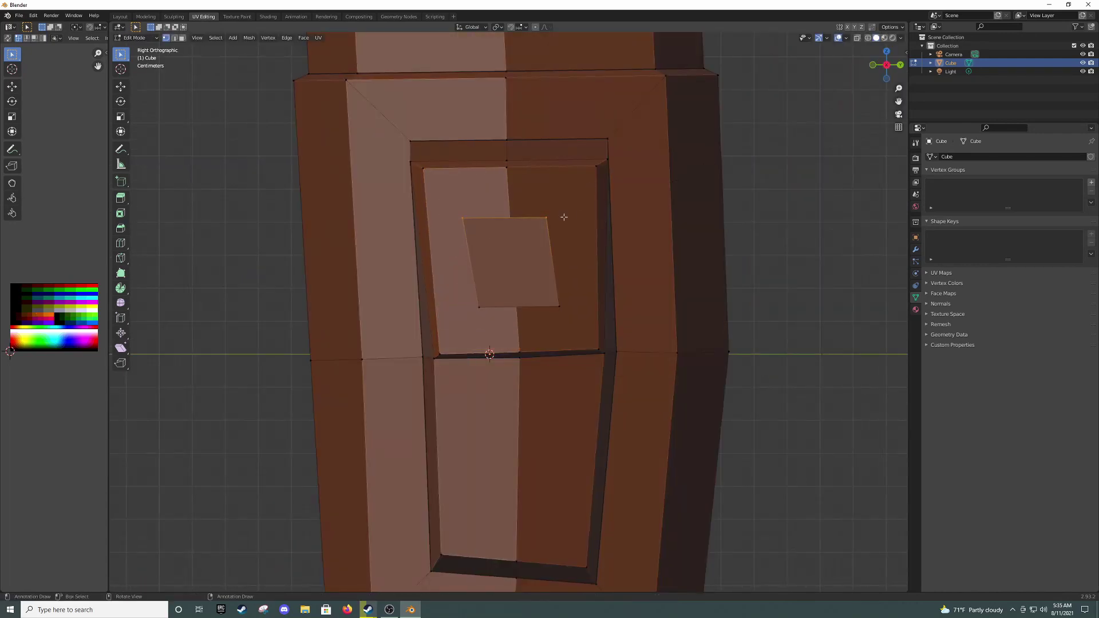
key(s)
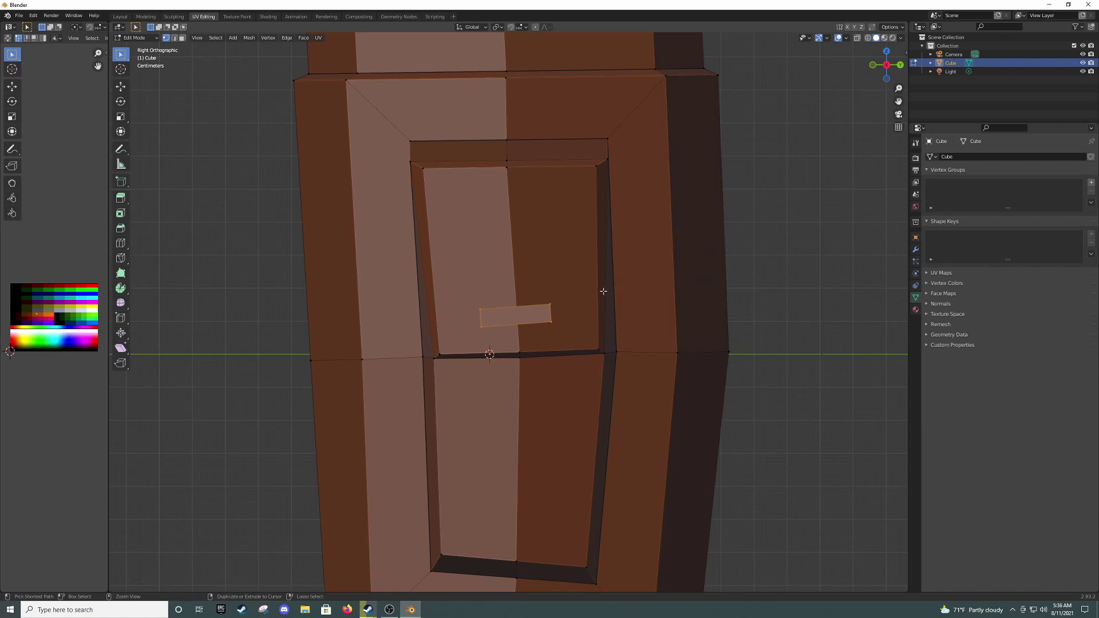
middle_drag(603, 292, 438, 371)
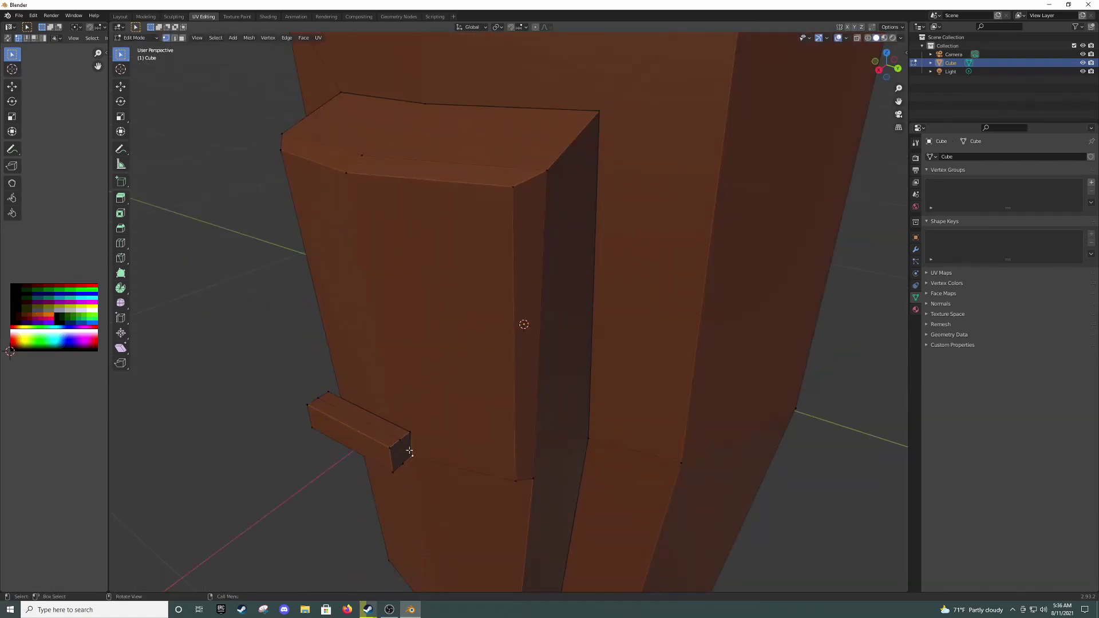
middle_drag(410, 452, 540, 404)
key(alt+z)
click(1076, 21)
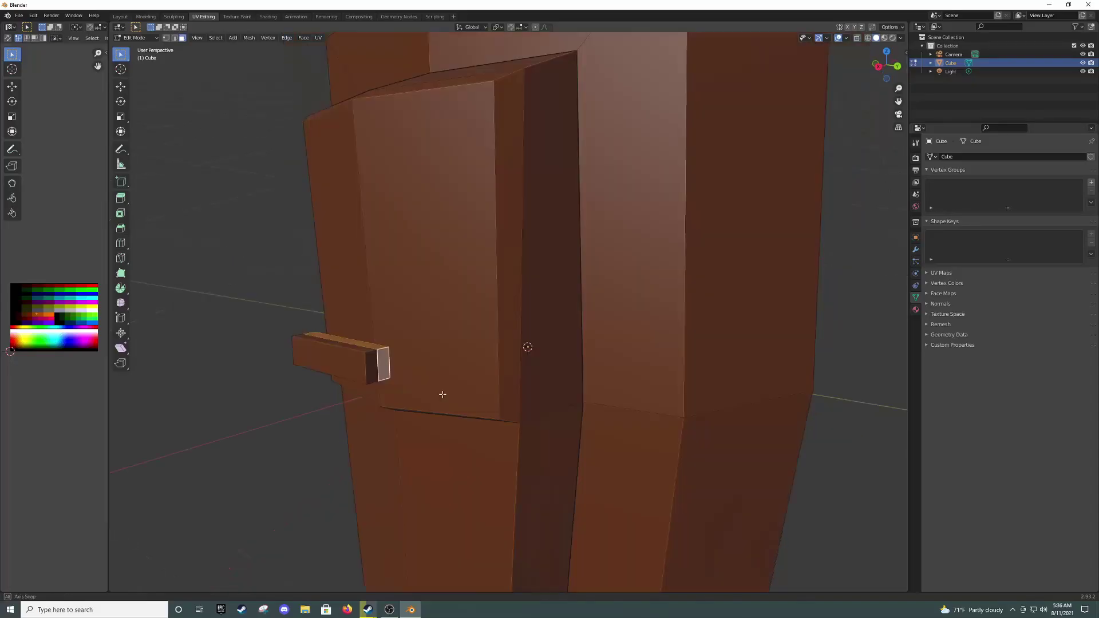
key(i)
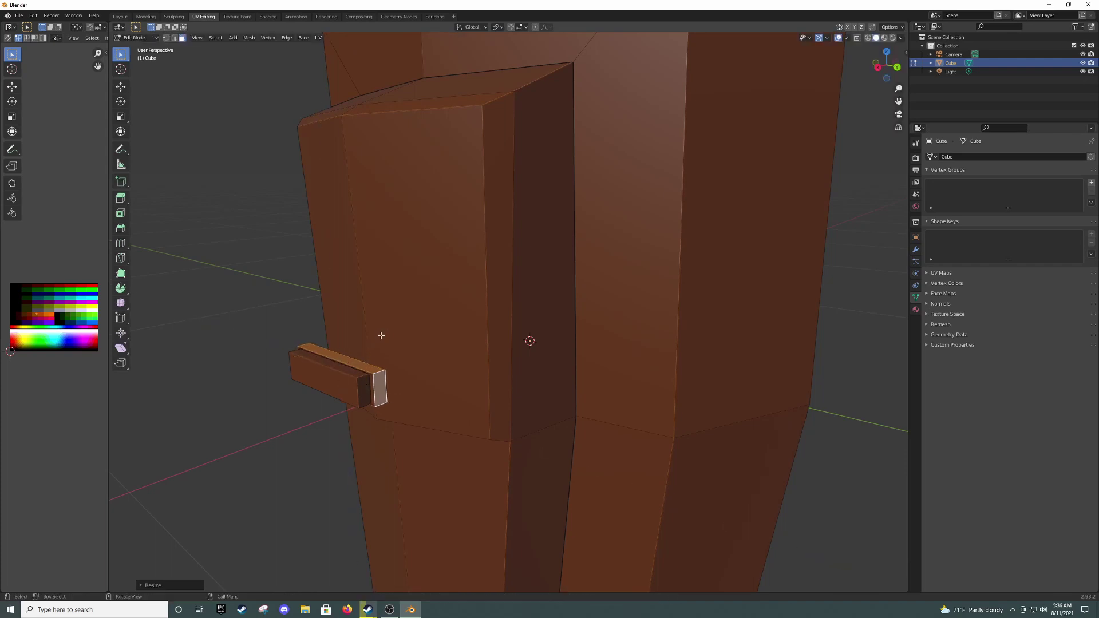
key(Escape)
Stretch the small tab into a long band, widen it along X, and slide in an edge loop.
middle_drag(385, 321, 684, 375)
key(s)
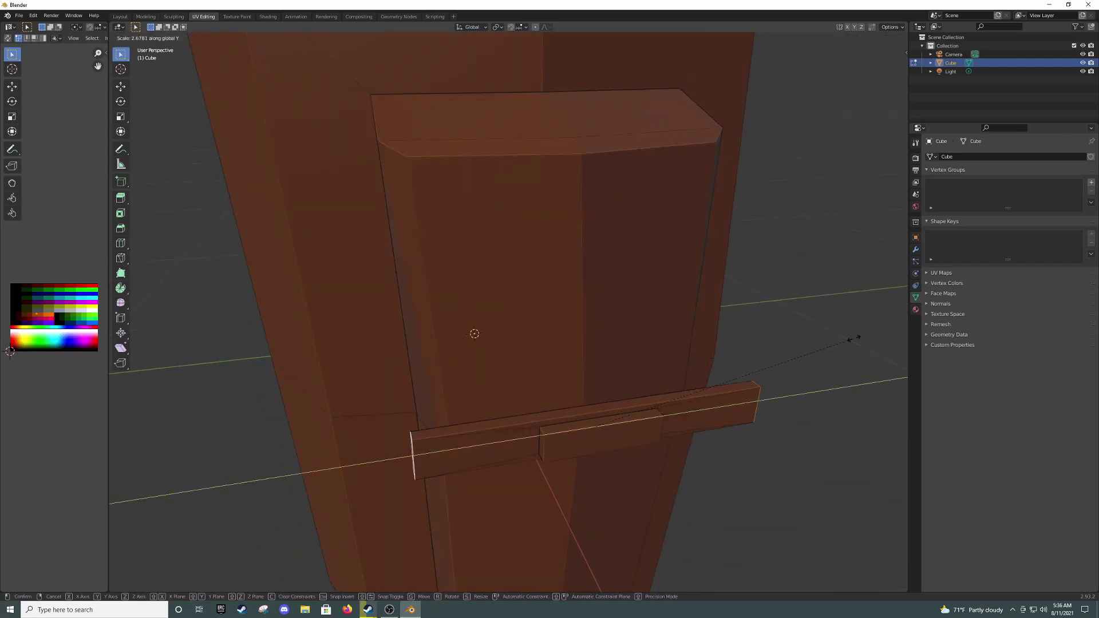
click(853, 339)
middle_drag(853, 339, 686, 385)
click(456, 400)
mouse_move(455, 400)
middle_down()
mouse_move(349, 415)
mouse_move(619, 386)
middle_up()
click(326, 406)
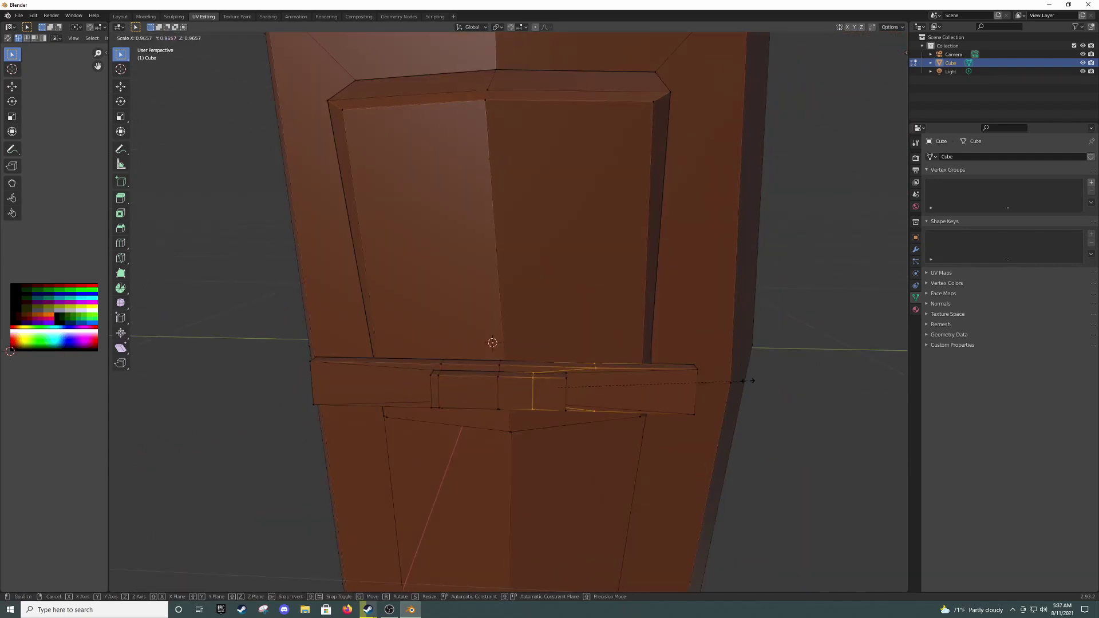
mouse_move(724, 379)
middle_down()
mouse_move(609, 431)
mouse_move(550, 366)
mouse_move(612, 399)
mouse_move(333, 373)
mouse_move(454, 339)
mouse_move(728, 404)
middle_up()
Shift the whole band along X, scale it along Y, and move painted-selected faces.
key(l)
key(g)
key(x)
click(331, 373)
key(s)
key(y)
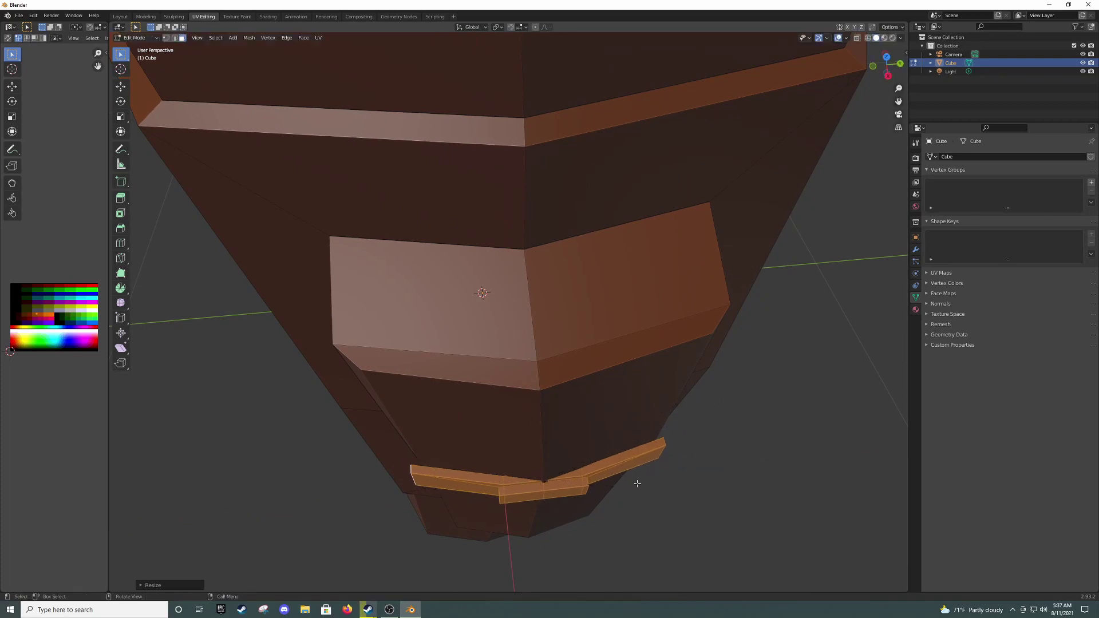
mouse_move(637, 484)
middle_down()
mouse_move(800, 309)
mouse_move(676, 532)
mouse_move(699, 536)
mouse_move(583, 483)
mouse_move(632, 373)
mouse_move(510, 353)
mouse_move(611, 403)
mouse_move(793, 238)
middle_up()
key(alt+a)
key(c)
key(g)
click(679, 539)
Use X-ray to reselect hidden strap faces, trying and cancelling a Y move.
key(alt+z)
key(alt+a)
key(alt+z)
key(alt+z)
key(alt+z)
key(g)
key(y)
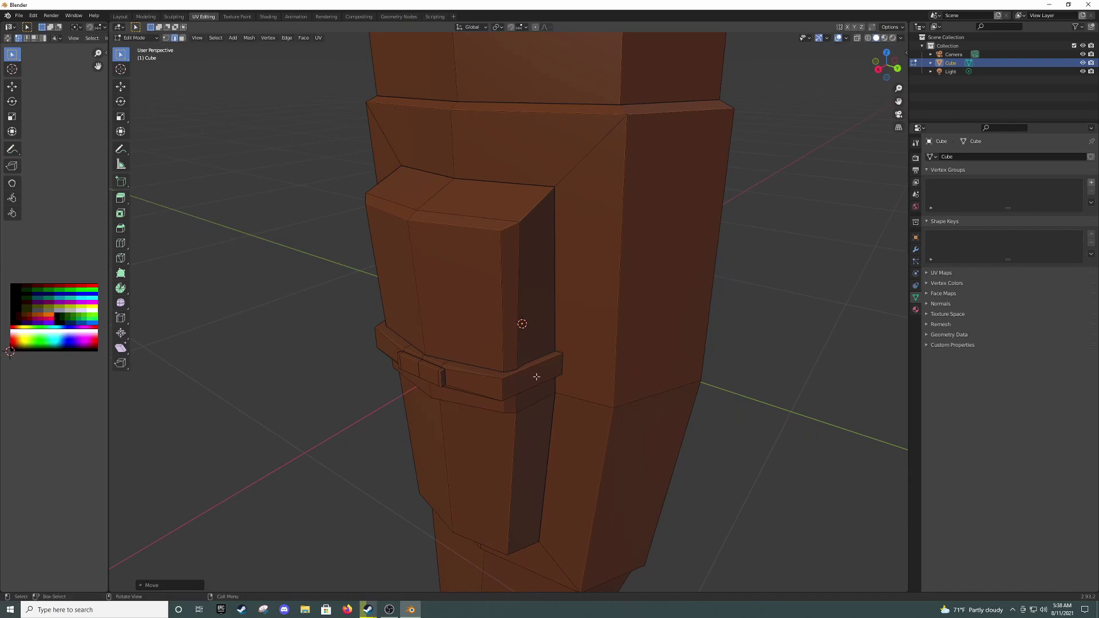
right_click(551, 375)
mouse_move(551, 375)
middle_down()
mouse_move(498, 363)
mouse_move(473, 319)
mouse_move(427, 363)
mouse_move(527, 344)
middle_up()
key(alt+z)
key(alt+z)
Scale the selected strap faces along Y and nudge them slightly along X.
middle_drag(848, 114, 807, 208)
key(s)
key(y)
scroll(495, 444, up, 3)
mouse_move(660, 369)
middle_down()
mouse_move(495, 444)
mouse_move(467, 442)
middle_up()
key(g)
key(x)
key(Escape)
mouse_move(352, 475)
middle_down()
mouse_move(378, 459)
mouse_move(314, 418)
mouse_move(432, 369)
mouse_move(535, 308)
mouse_move(346, 386)
middle_up()
Select the whole strap band, then pick edge loops along it.
key(ctrl+l)
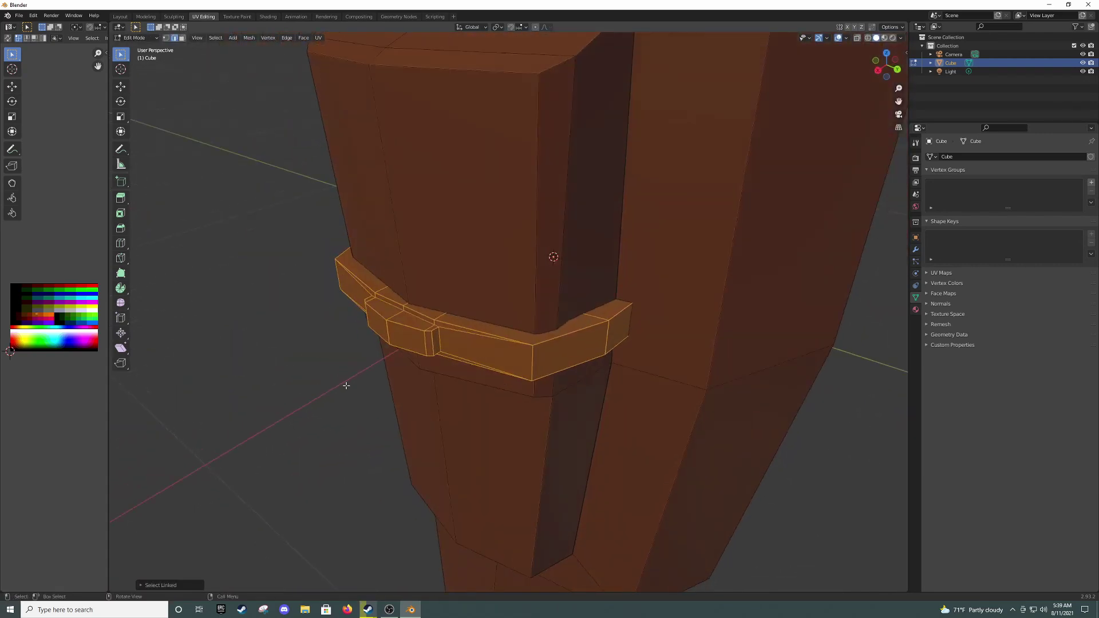
mouse_move(429, 344)
middle_down()
mouse_move(643, 344)
mouse_move(613, 223)
mouse_move(540, 111)
mouse_move(450, 152)
mouse_move(206, 397)
mouse_move(449, 354)
mouse_move(351, 338)
mouse_move(351, 309)
mouse_move(601, 250)
mouse_move(520, 139)
middle_up()
ctrl+click(544, 348)
right_click(206, 389)
ctrl+click(422, 351)
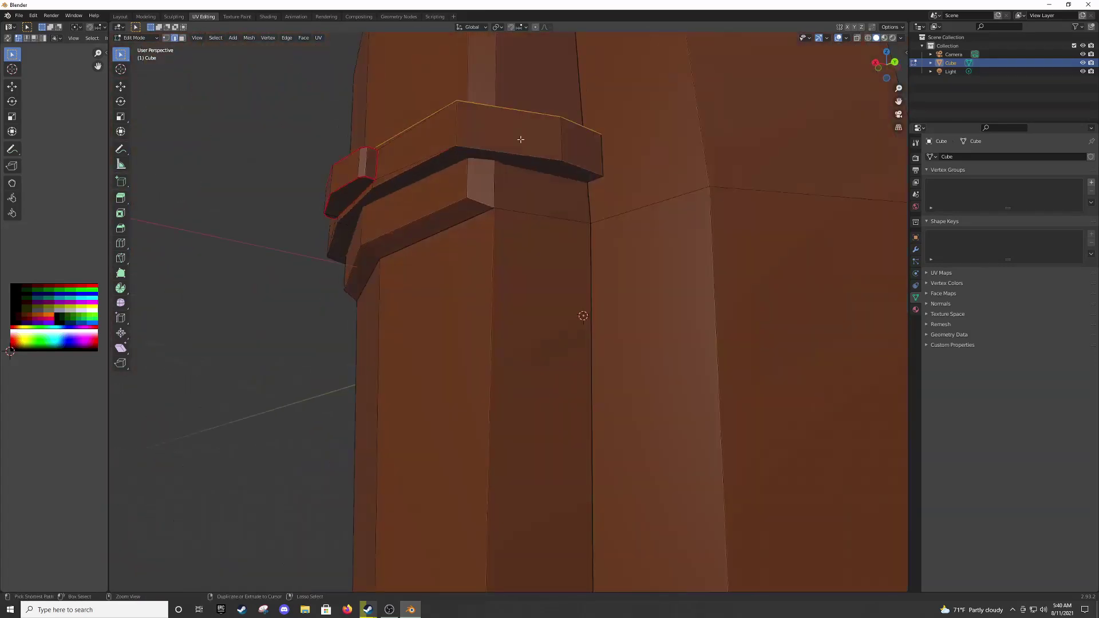
mouse_move(590, 170)
middle_down()
mouse_move(564, 239)
mouse_move(321, 393)
mouse_move(395, 324)
mouse_move(474, 148)
mouse_move(557, 435)
mouse_move(521, 404)
mouse_move(287, 355)
mouse_move(360, 319)
mouse_move(545, 275)
mouse_move(437, 287)
mouse_move(530, 310)
mouse_move(510, 361)
mouse_move(736, 255)
middle_up()
Mark seams on the edge path around the band and the top rim loop.
ctrl+click(461, 321)
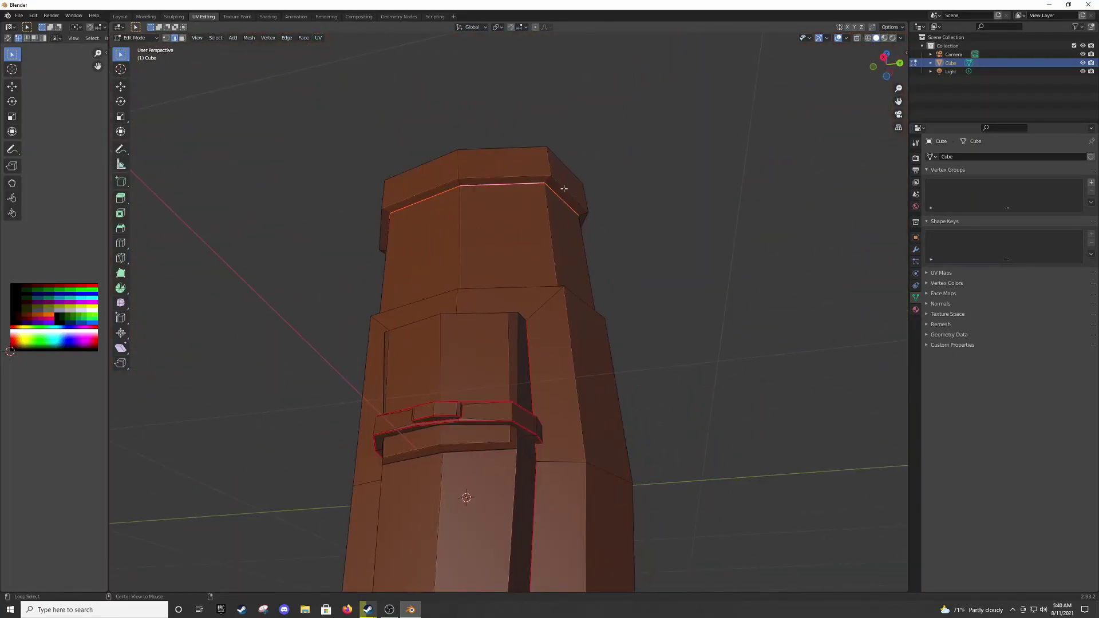
alt+shift+click(567, 189)
middle_drag(567, 189, 534, 55)
scroll(583, 242, down, 5)
right_click(618, 314)
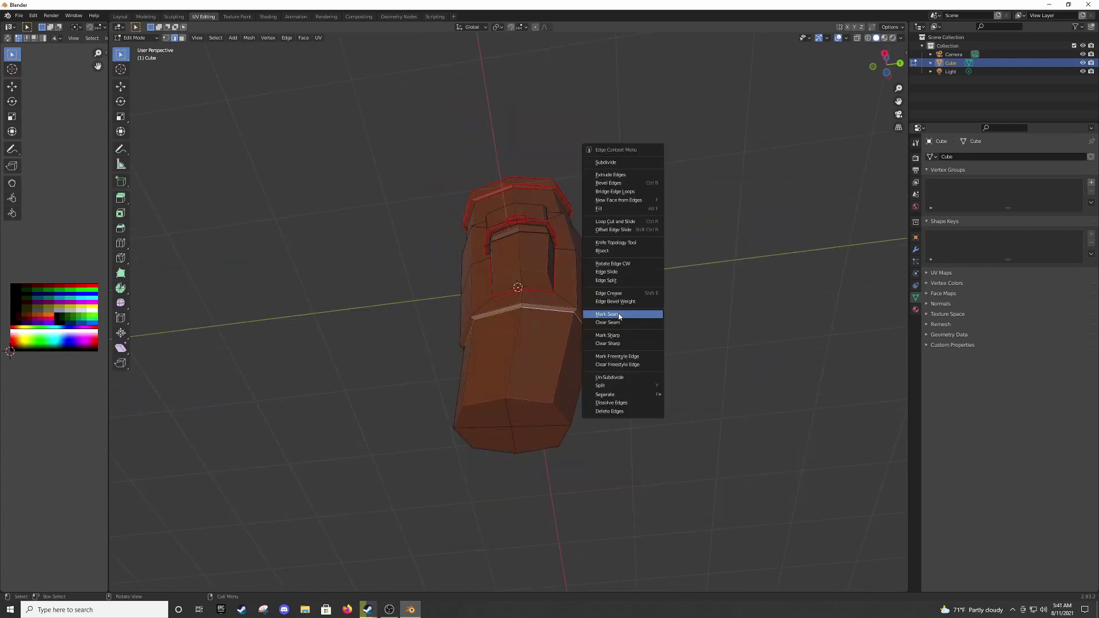
click(618, 314)
Mark further seams on the pocket, strap edges and down one vertical side.
key(KP_1)
key(KP_3)
key(g)
key(z)
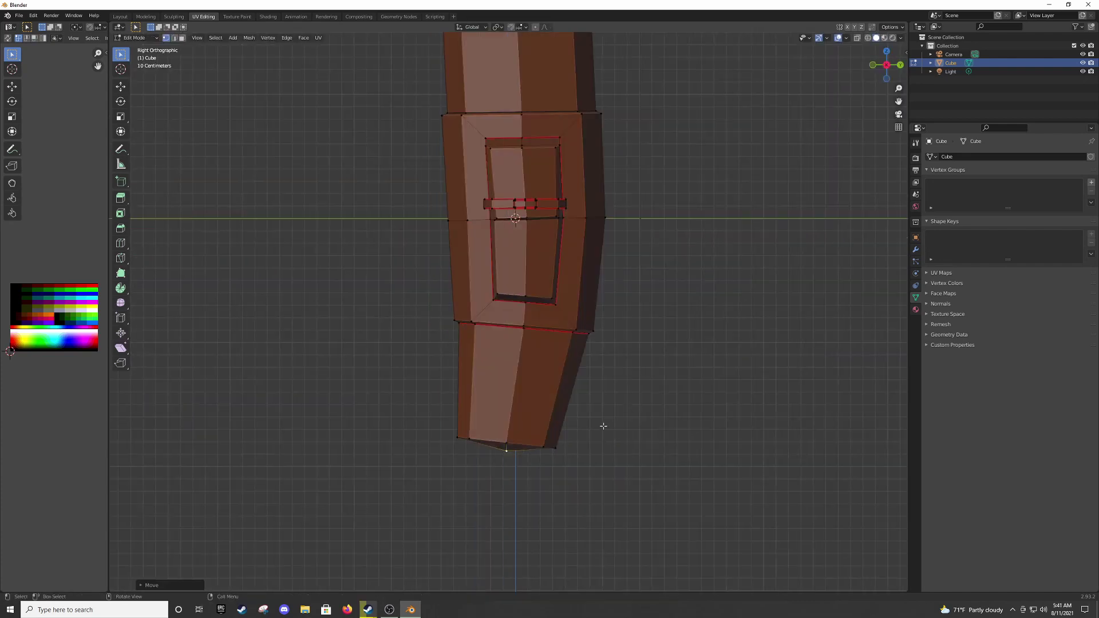
right_click(572, 424)
mouse_move(562, 446)
middle_down()
mouse_move(573, 424)
mouse_move(412, 389)
mouse_move(518, 457)
mouse_move(402, 184)
mouse_move(367, 165)
mouse_move(435, 184)
mouse_move(471, 232)
middle_up()
right_click(405, 385)
right_click(435, 184)
right_click(549, 190)
middle_drag(549, 190, 569, 267)
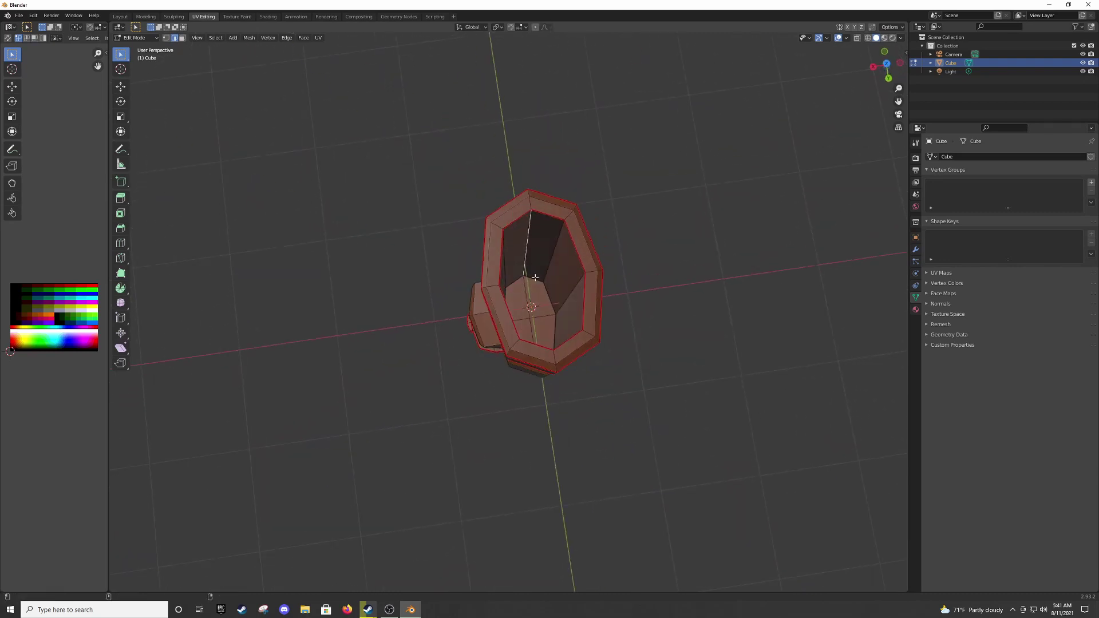
middle_drag(617, 236, 704, 208)
Unwrap the whole mesh, collapse its UVs to a point, and drop it on a palette swatch.
key(a)
key(u)
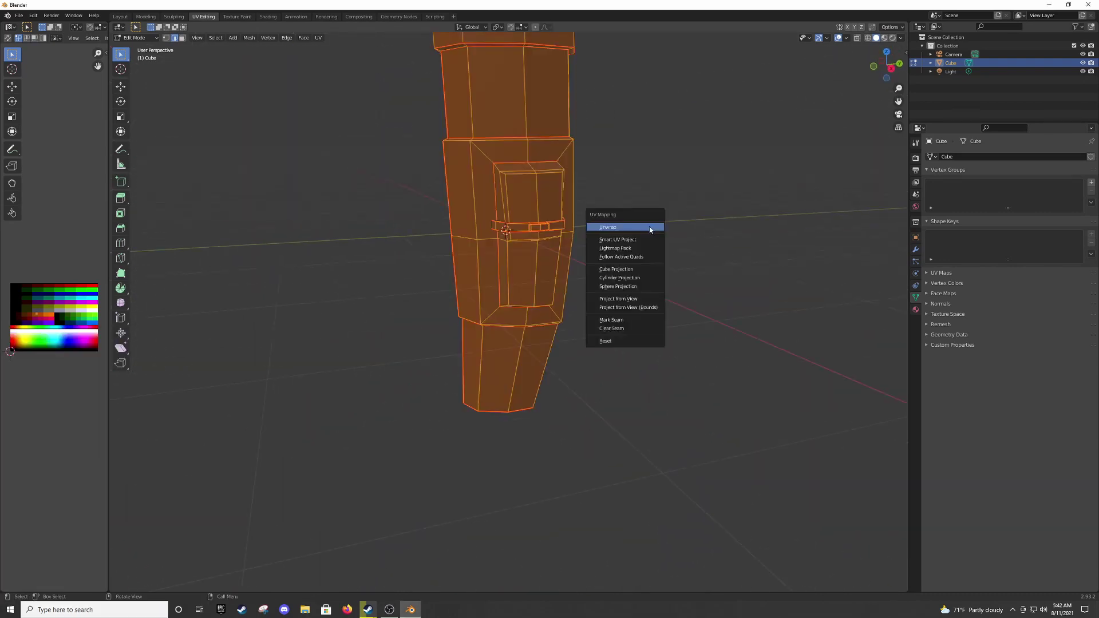
click(653, 225)
drag(109, 263, 364, 263)
key(s)
key(0)
key(Return)
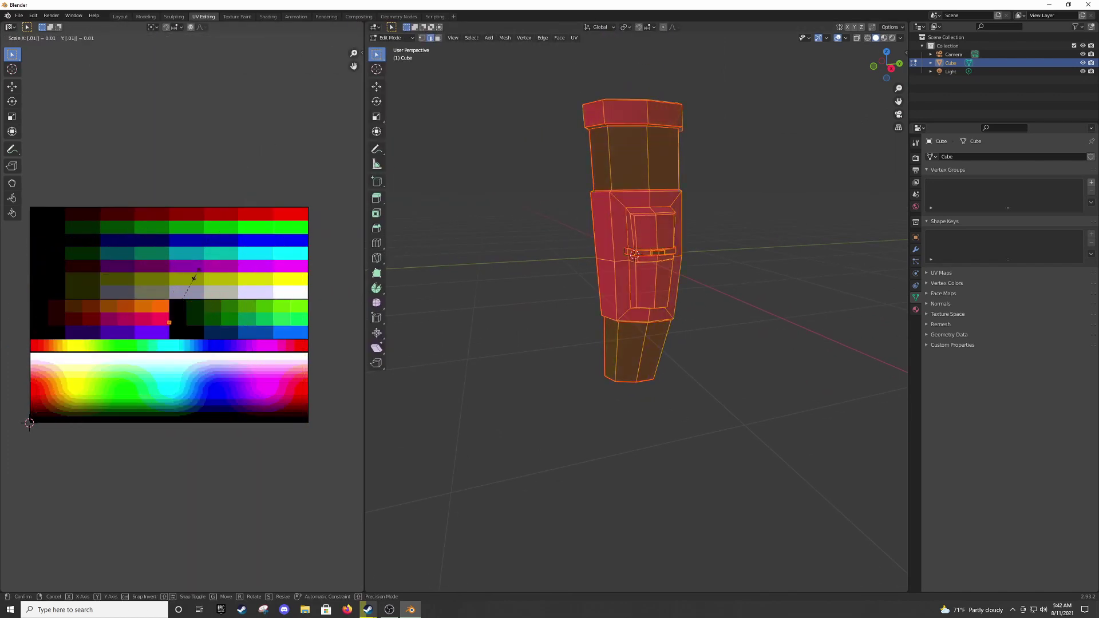
key(g)
click(109, 303)
Move the collapsed UVs to a different palette swatch, then reselect the whole mesh.
scroll(69, 289, up, 4)
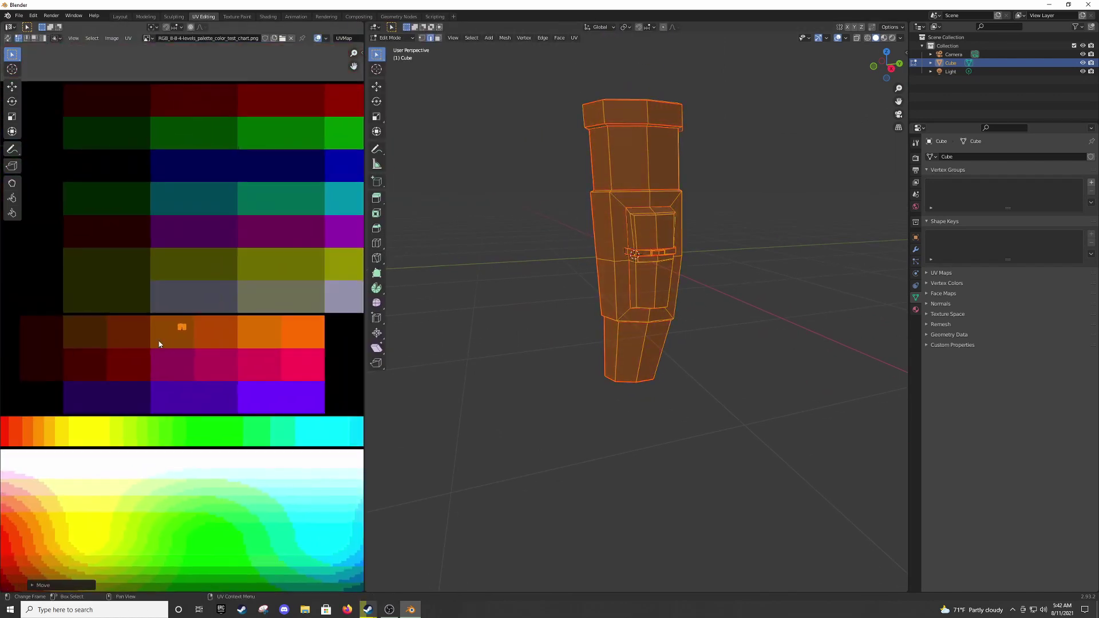
drag(179, 324, 97, 323)
scroll(559, 264, up, 5)
key(alt+a)
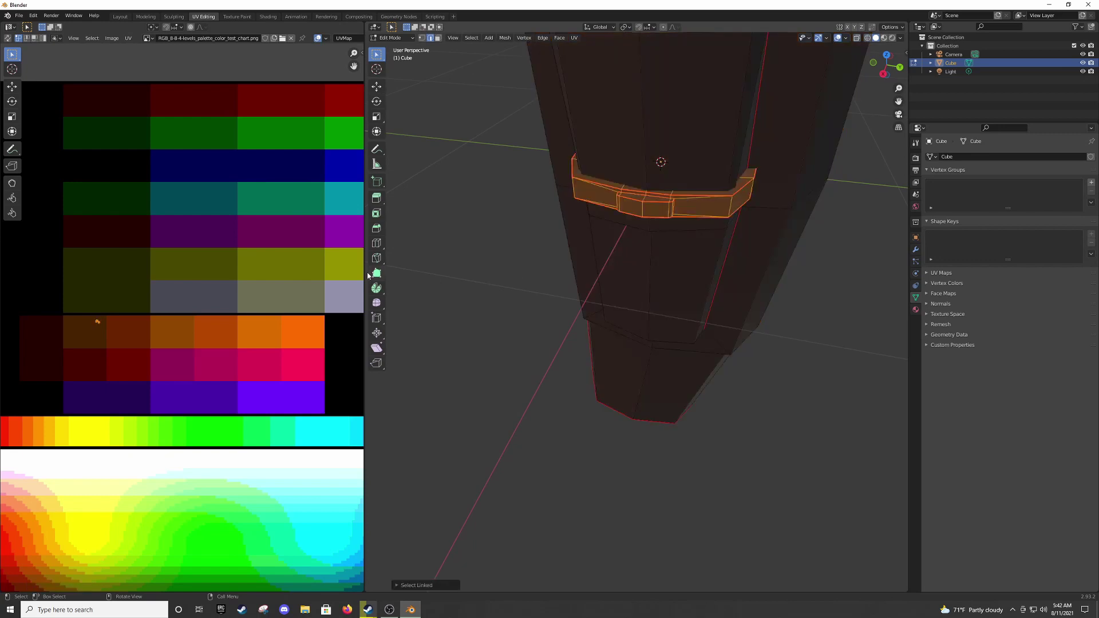
key(Tab)
scroll(579, 212, down, 5)
key(Tab)
key(a)
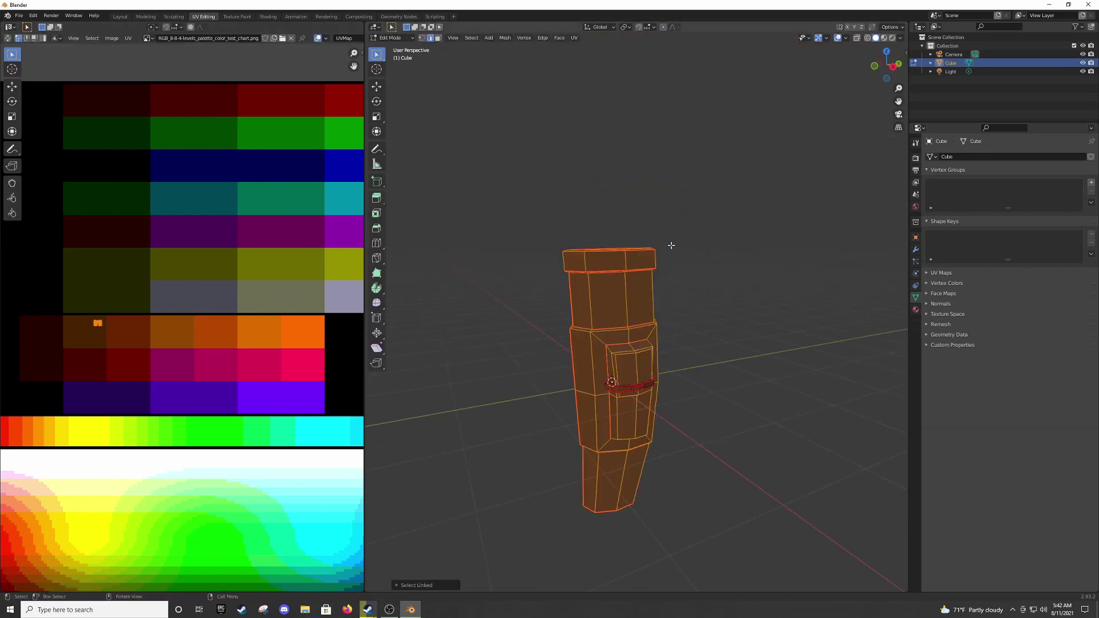
scroll(584, 190, up, 5)
key(alt+a)
Select the top rim faces, then re-enter Edit Mode with every face selected.
mouse_move(703, 171)
middle_down()
mouse_move(658, 241)
mouse_move(716, 272)
middle_up()
alt+click(629, 206)
key(Tab)
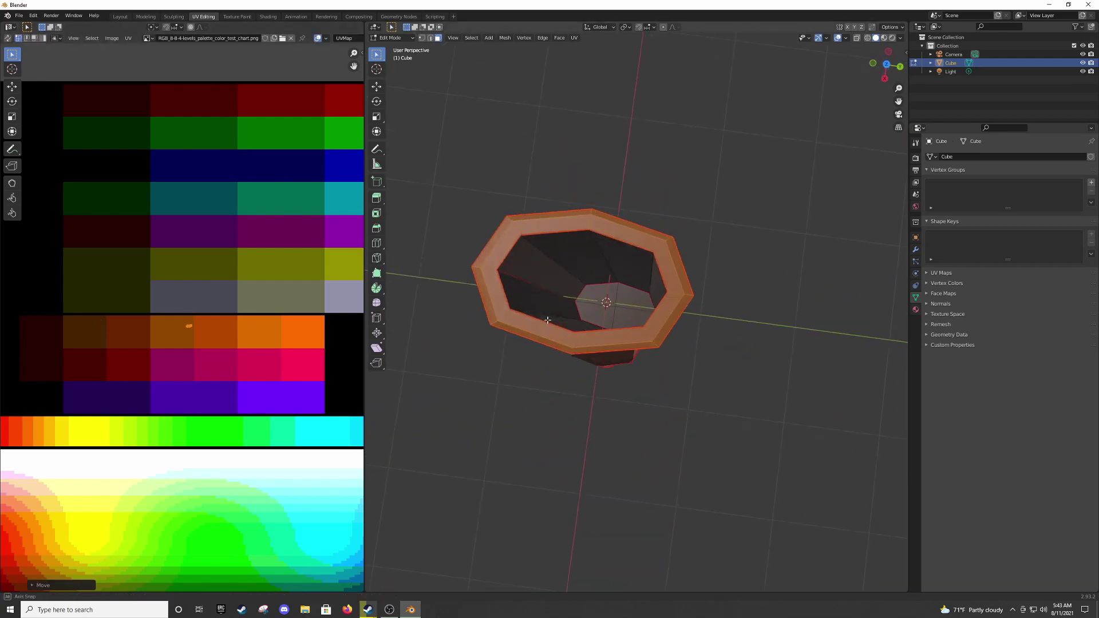
scroll(718, 270, down, 3)
click(509, 299)
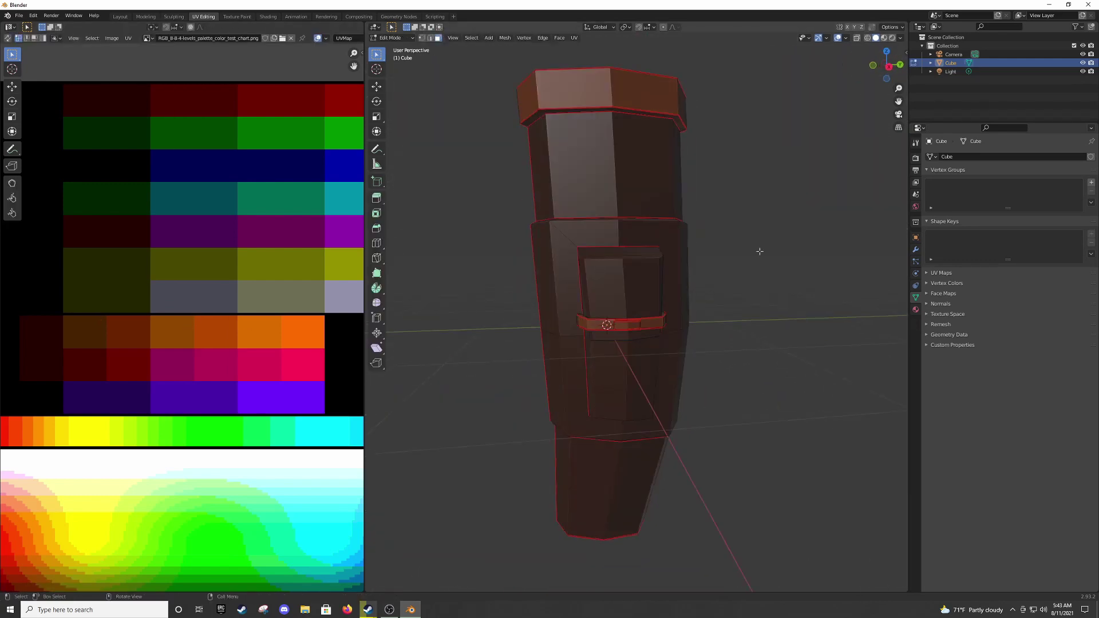
mouse_move(490, 342)
middle_down()
mouse_move(528, 348)
mouse_move(628, 257)
mouse_move(618, 269)
middle_up()
key(a)
key(Tab)
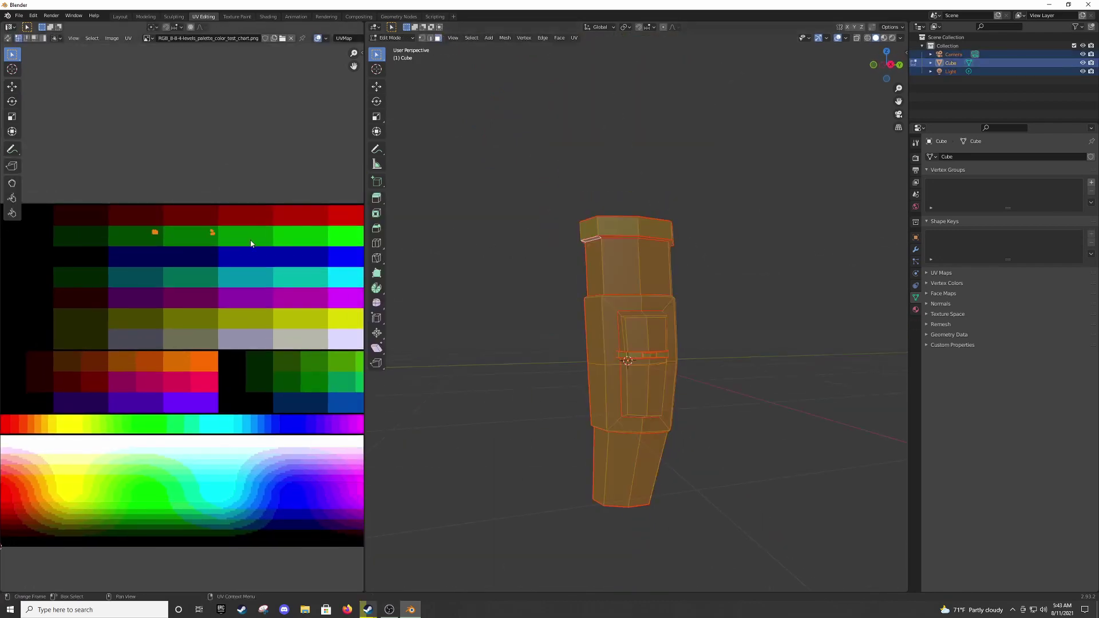
middle_drag(454, 231, 510, 289)
scroll(257, 238, down, 1)
Place the mesh's UVs on green, then grab them onto the orange swatch.
click(325, 316)
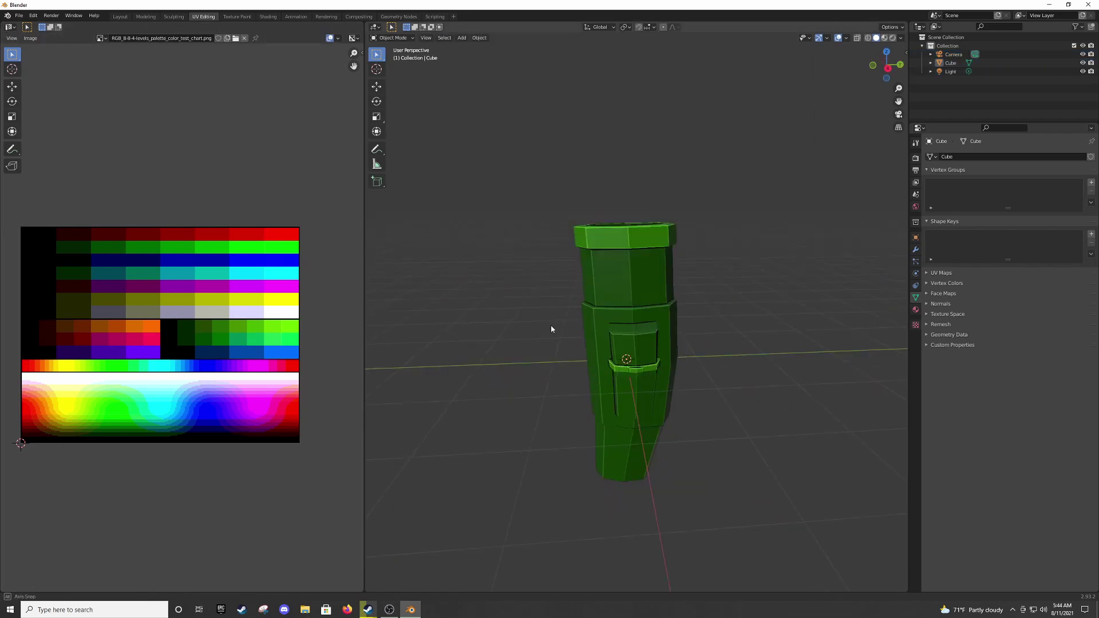
middle_drag(551, 325, 530, 300)
click(150, 363)
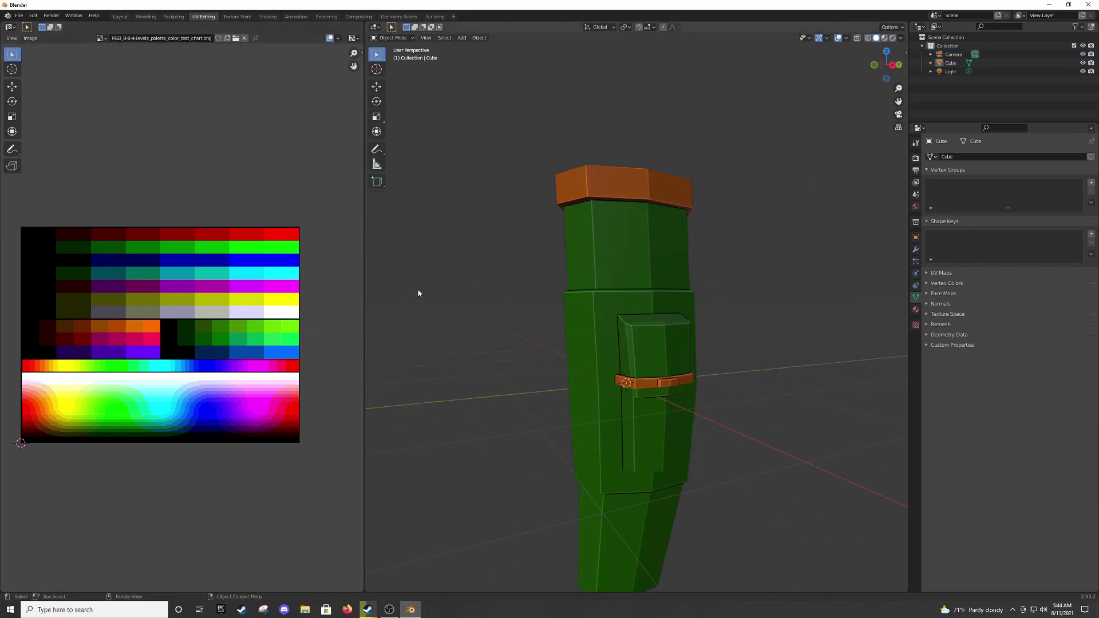
middle_drag(417, 294, 338, 304)
key(g)
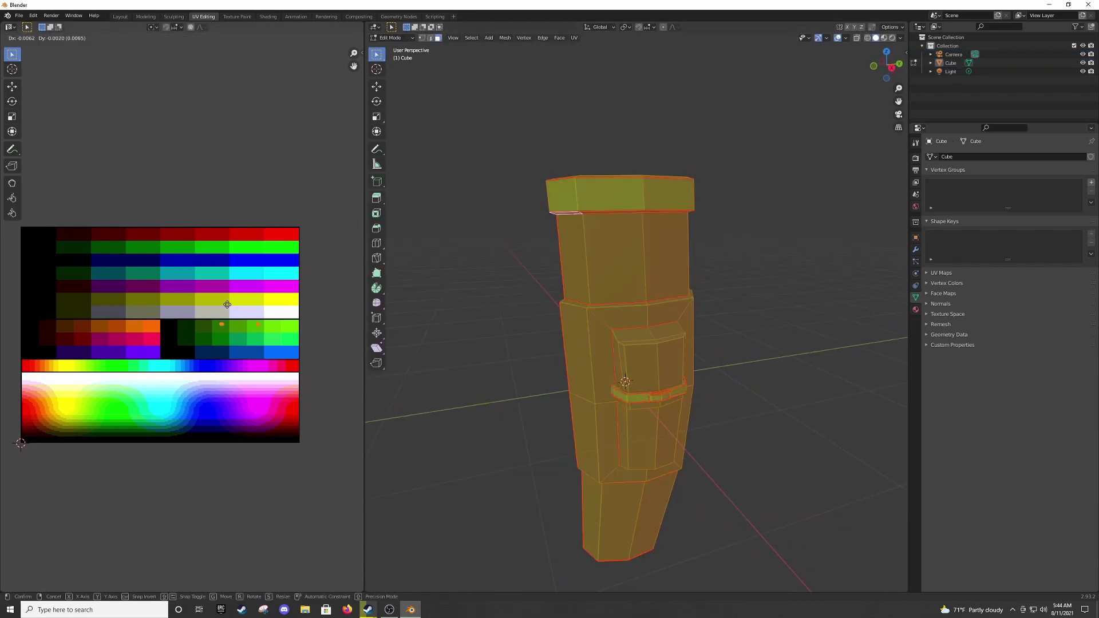
Select the side pocket's front face and move its UVs to a different palette shade.
middle_drag(581, 244, 606, 320)
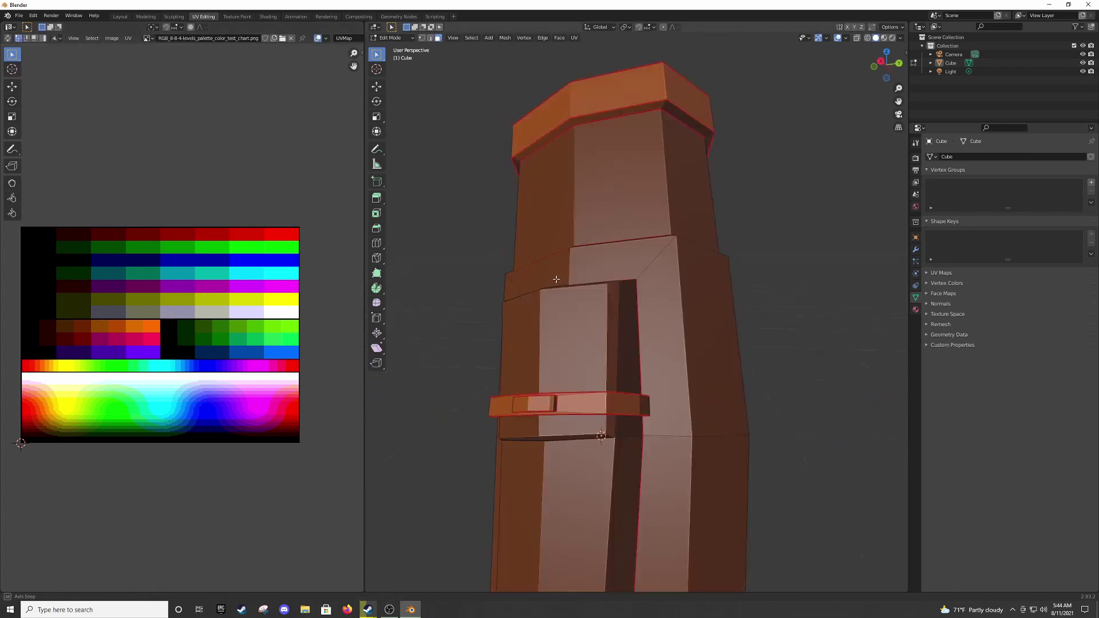
scroll(621, 338, down, 2)
scroll(623, 338, up, 2)
click(620, 362)
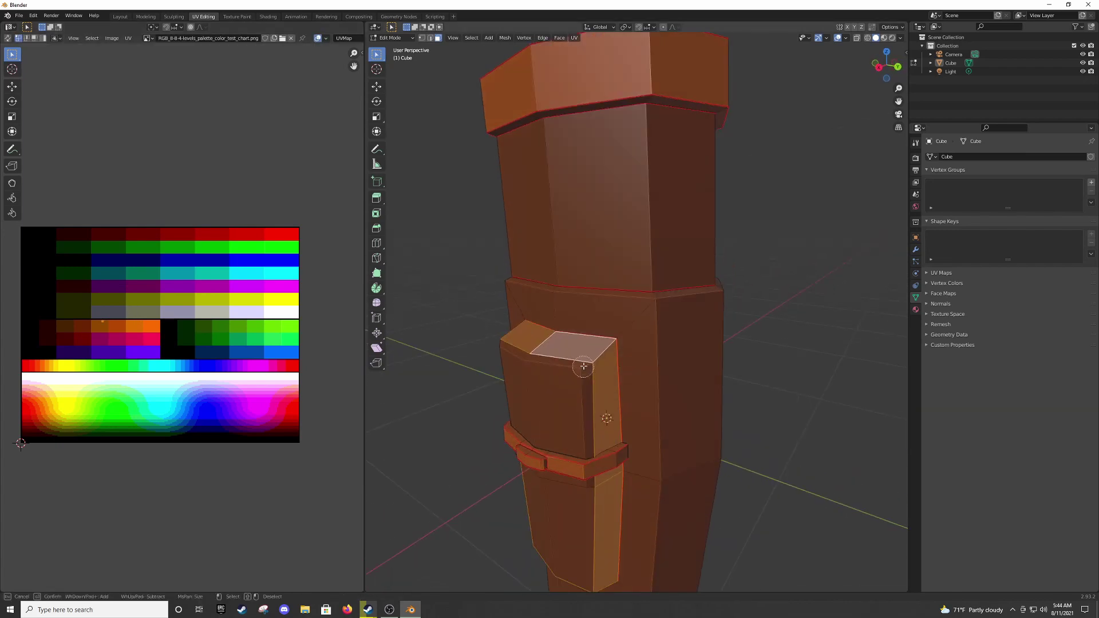
click(578, 418)
mouse_move(578, 418)
middle_down()
mouse_move(541, 349)
mouse_move(756, 434)
middle_up()
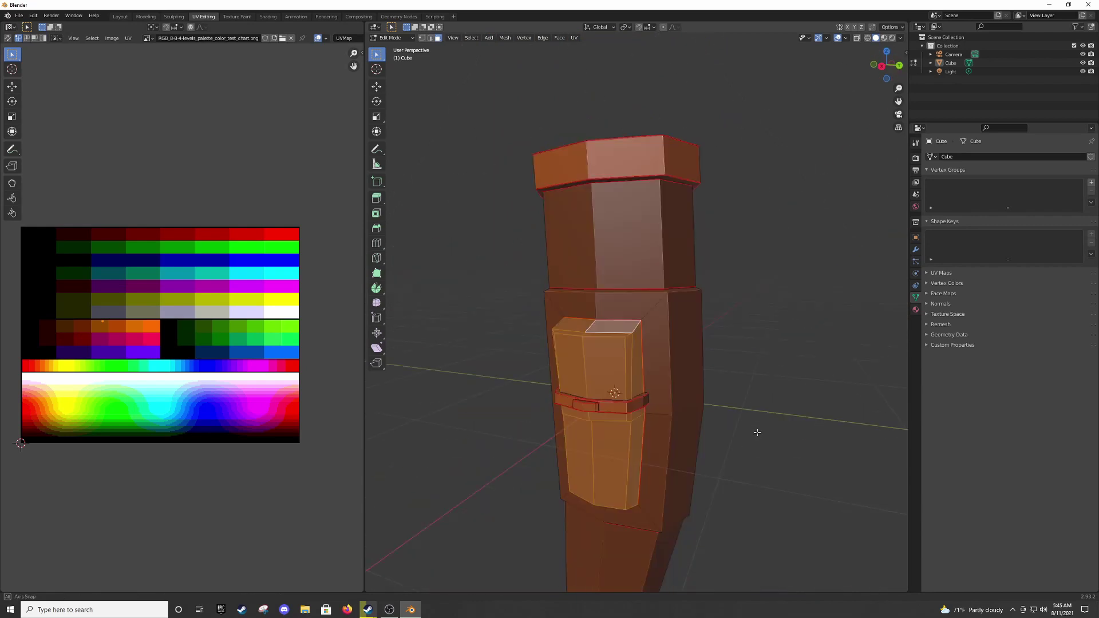
click(156, 318)
middle_drag(532, 416, 525, 400)
scroll(525, 399, up, 3)
mouse_move(535, 361)
middle_down()
mouse_move(584, 342)
mouse_move(514, 397)
mouse_move(550, 367)
middle_up()
Select the band around the middle section and move its UVs onto a brown swatch.
key(alt+a)
ctrl+alt+click(600, 346)
scroll(106, 319, up, 4)
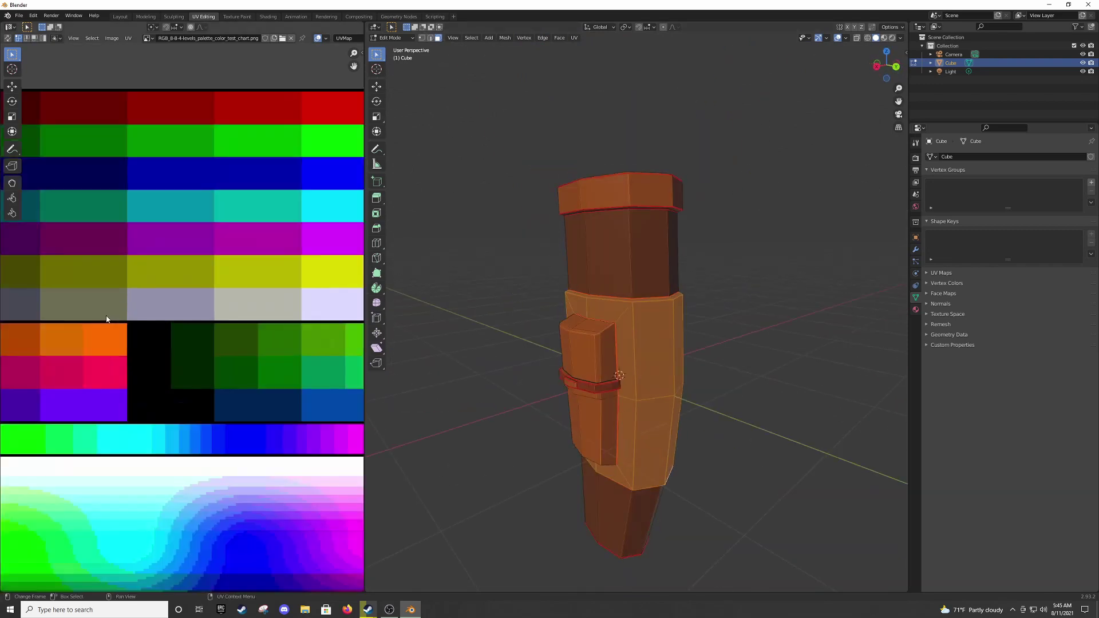
scroll(106, 319, down, 2)
key(g)
scroll(484, 389, down, 3)
middle_drag(764, 393, 645, 265)
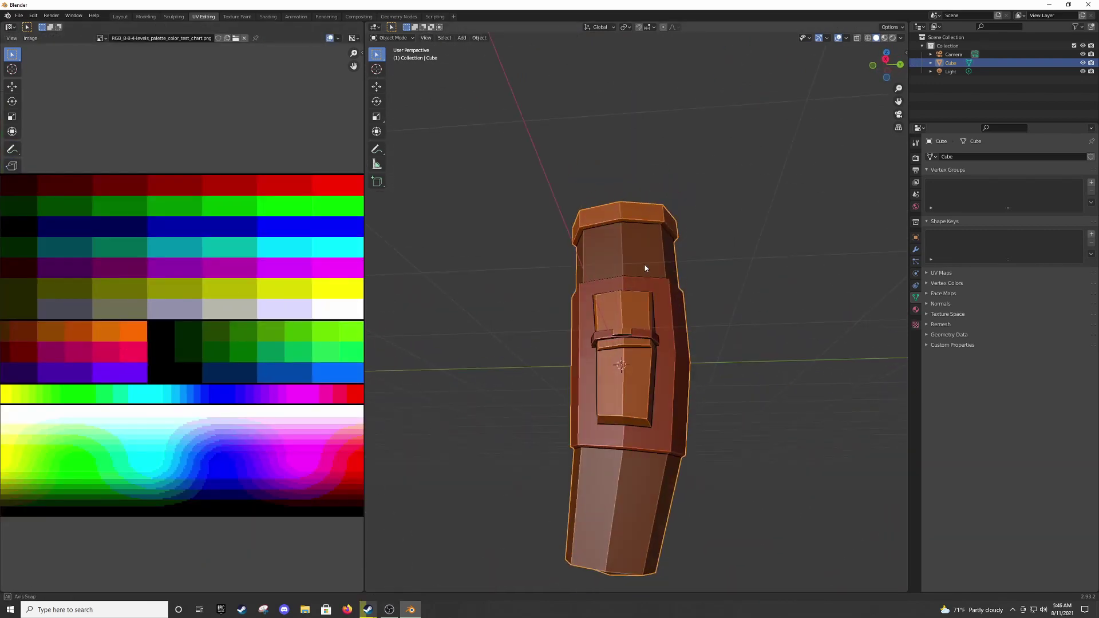
scroll(658, 410, up, 4)
Add an edge loop near the quiver's bottom and select the faces below it.
key(ctrl+r)
click(652, 377)
mouse_move(652, 377)
middle_down()
mouse_move(736, 419)
mouse_move(704, 395)
middle_up()
click(626, 426)
Inset the bottom ring faces and flare the band outward horizontally.
key(i)
key(s)
key(shift+z)
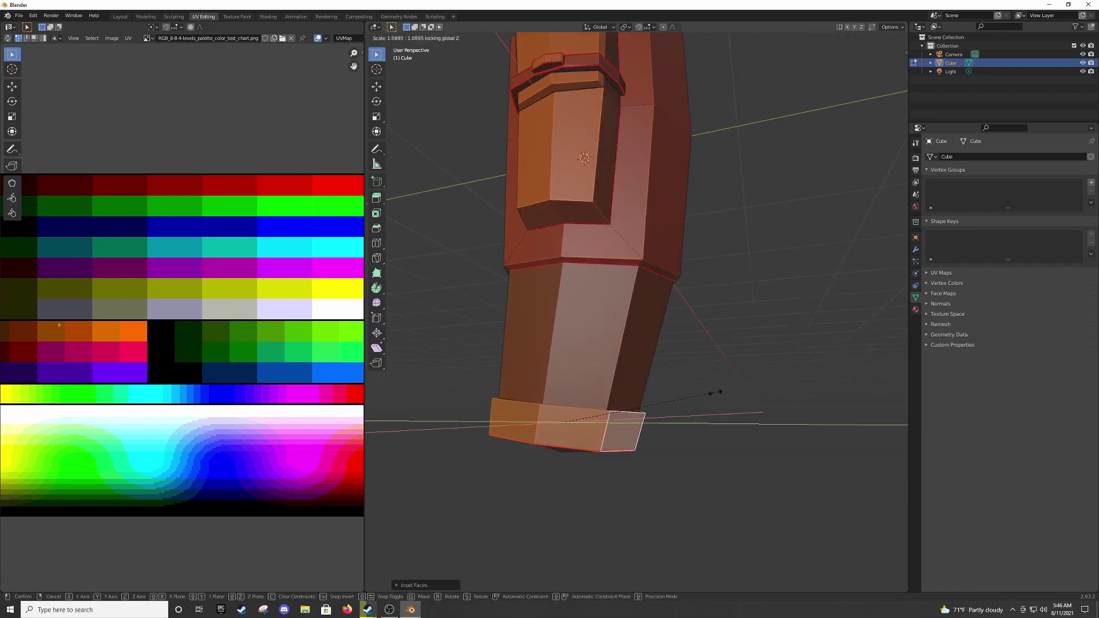
key(KP_3)
key(r)
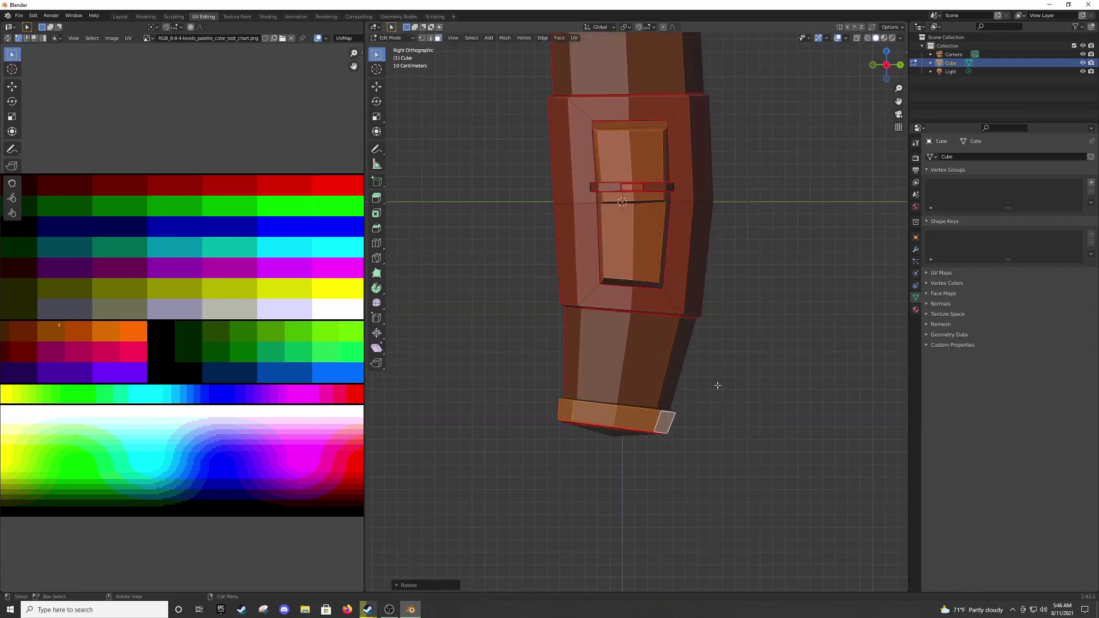
scroll(718, 385, up, 8)
key(r)
right_click(780, 334)
mouse_move(780, 335)
middle_down()
mouse_move(789, 449)
mouse_move(630, 430)
mouse_move(748, 409)
mouse_move(623, 364)
middle_up()
Mark the band's thin edge loop as a UV seam.
alt+click(623, 364)
ctrl+click(556, 369)
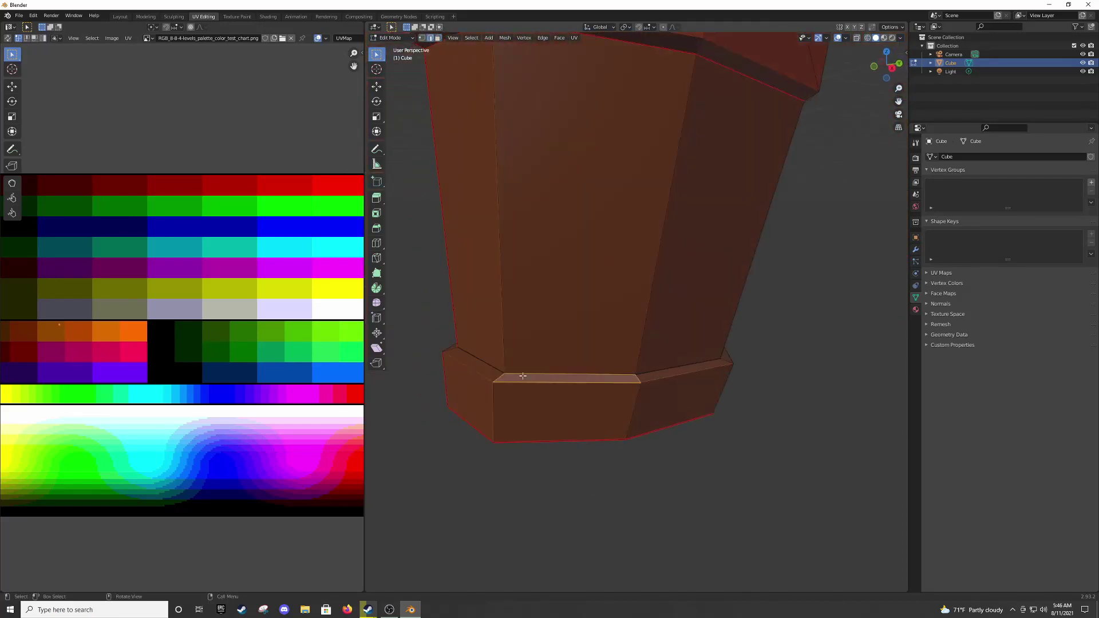
mouse_move(556, 369)
middle_down()
mouse_move(570, 275)
mouse_move(473, 311)
mouse_move(564, 380)
mouse_move(583, 315)
middle_up()
right_click(454, 317)
click(454, 317)
Select the octagonal bottom face together with the bottom ring's side faces.
mouse_move(560, 376)
middle_down()
mouse_move(766, 321)
mouse_move(761, 338)
middle_up()
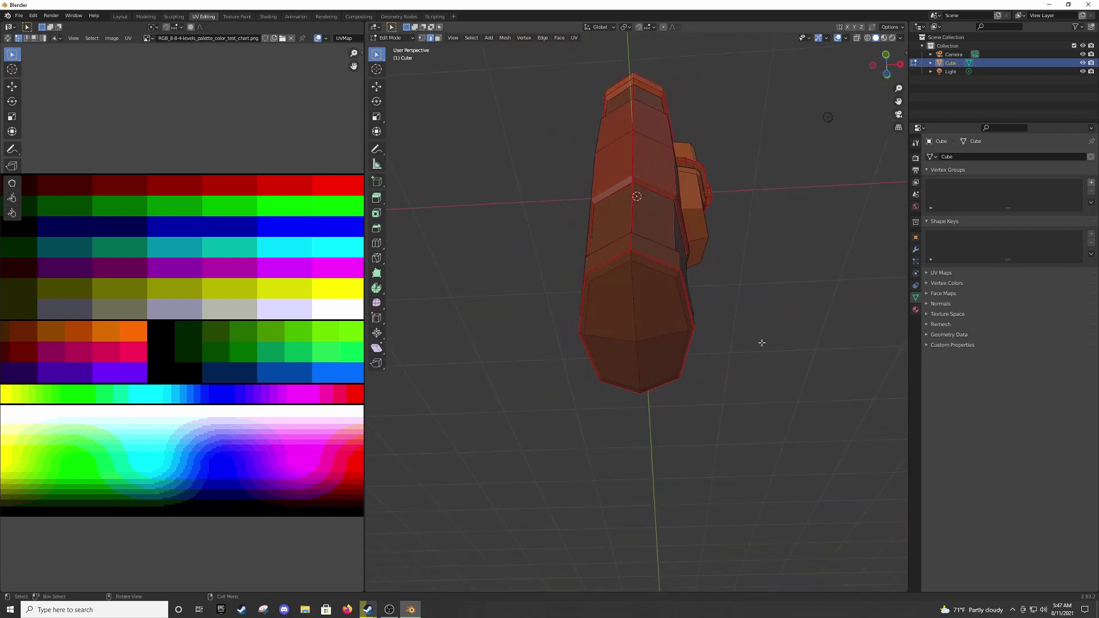
scroll(805, 422, up, 4)
mouse_move(805, 422)
middle_down()
mouse_move(658, 378)
mouse_move(646, 355)
mouse_move(724, 247)
mouse_move(752, 252)
mouse_move(797, 312)
mouse_move(650, 323)
middle_up()
scroll(645, 350, down, 3)
click(639, 298)
shift+click(692, 243)
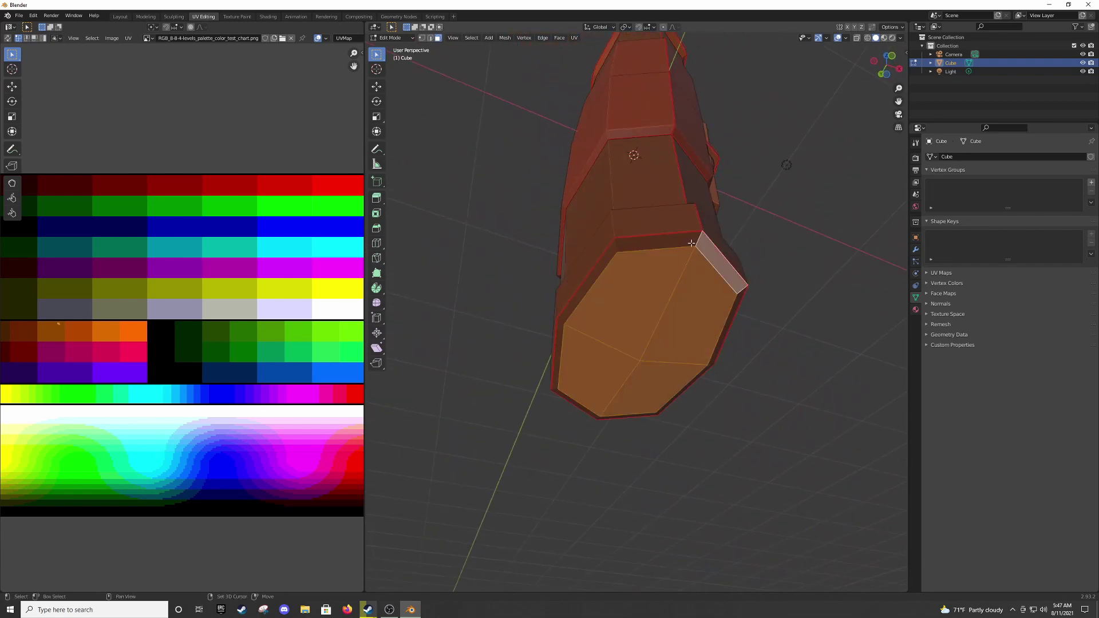
middle_drag(584, 397, 628, 417)
middle_drag(608, 252, 503, 339)
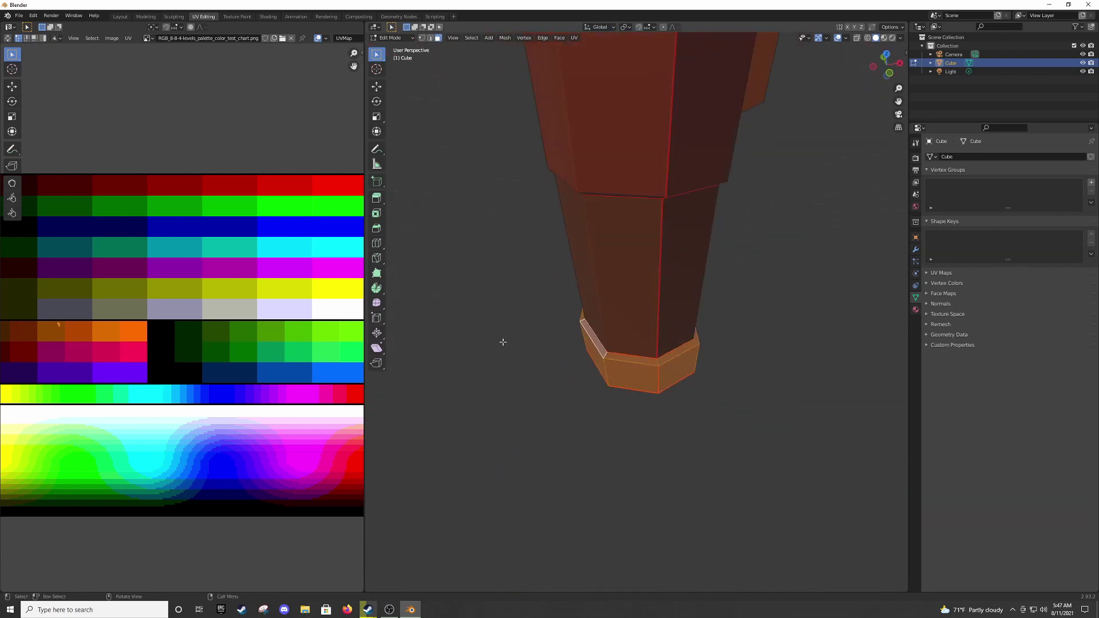
Unwrap the bottom ring and scale its UVs to 0 on the orange swatch.
key(u)
click(492, 338)
key(s)
key(0)
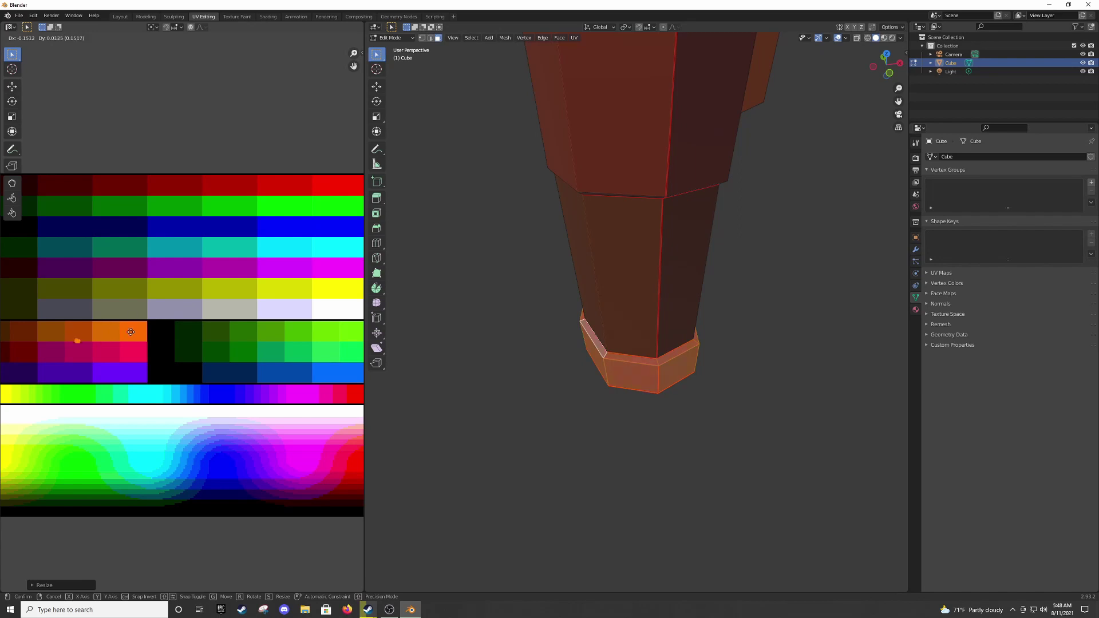
click(130, 332)
mouse_move(687, 343)
middle_down()
mouse_move(768, 339)
mouse_move(569, 305)
mouse_move(603, 204)
mouse_move(647, 241)
middle_up()
key(Tab)
key(Tab)
Confirm the resized side faces and extrude them outward into a tab.
scroll(630, 229, up, 3)
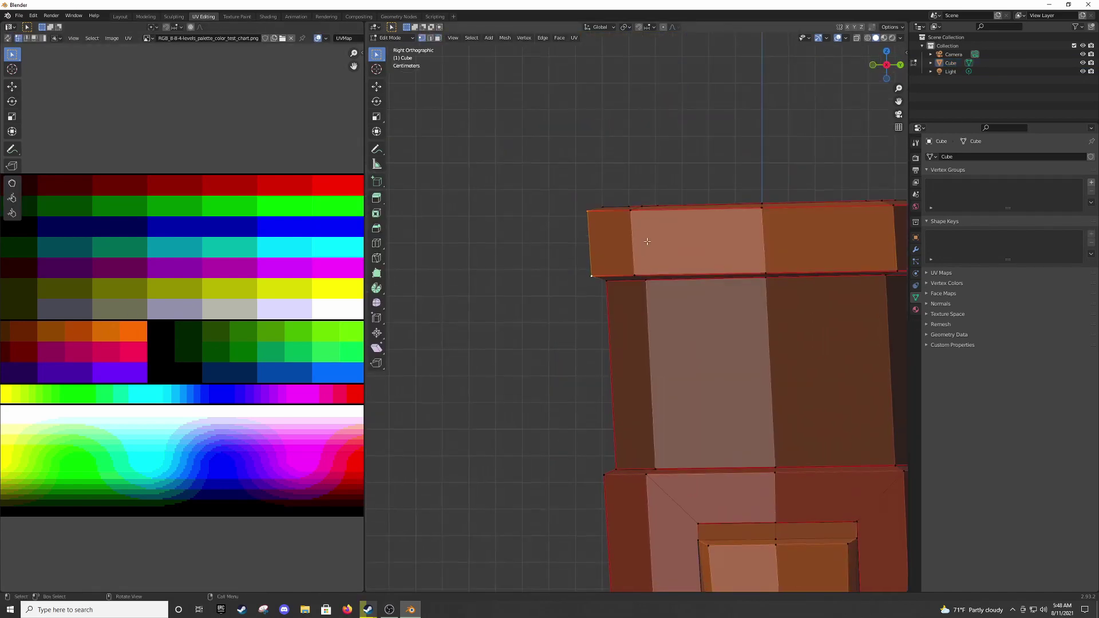
click(626, 179)
scroll(538, 173, up, 2)
key(ctrl+r)
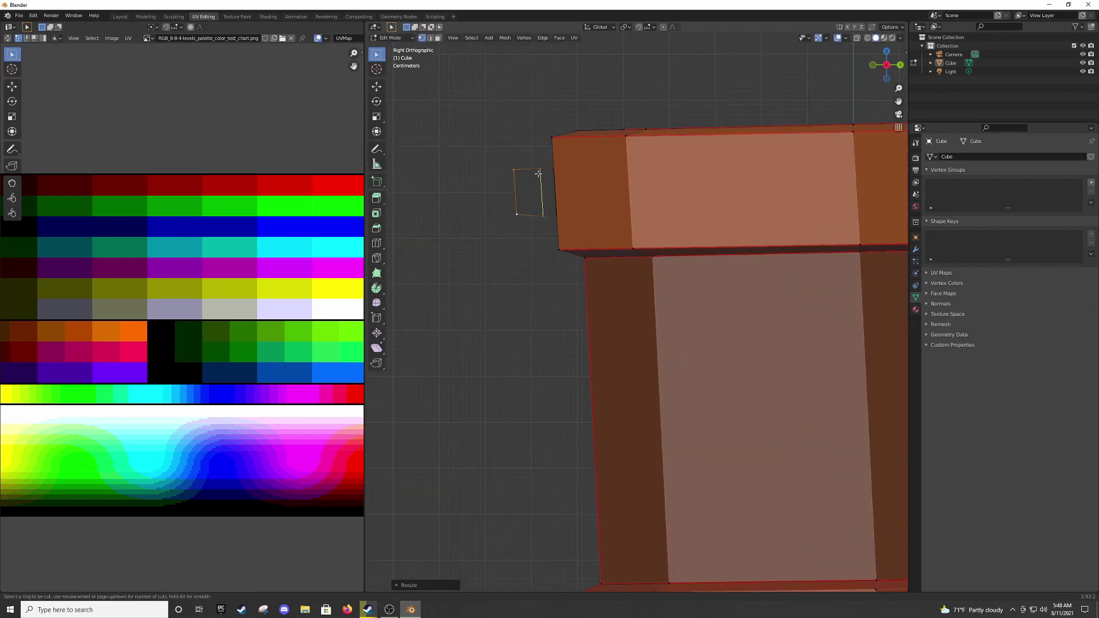
right_click(538, 204)
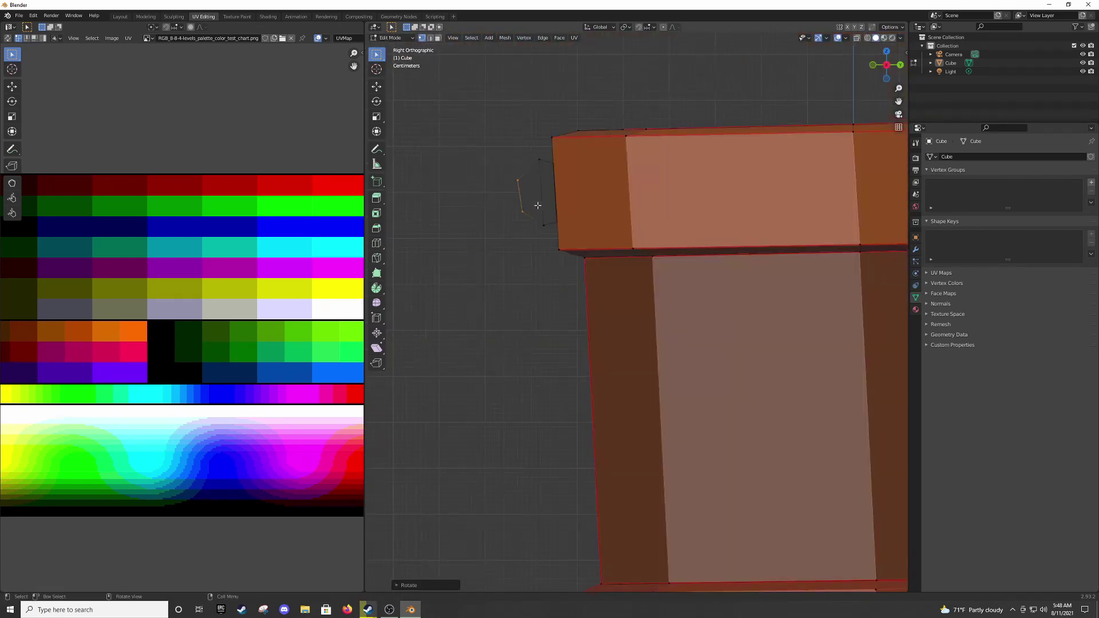
scroll(508, 238, up, 1)
scroll(500, 210, up, 1)
middle_drag(500, 210, 558, 229)
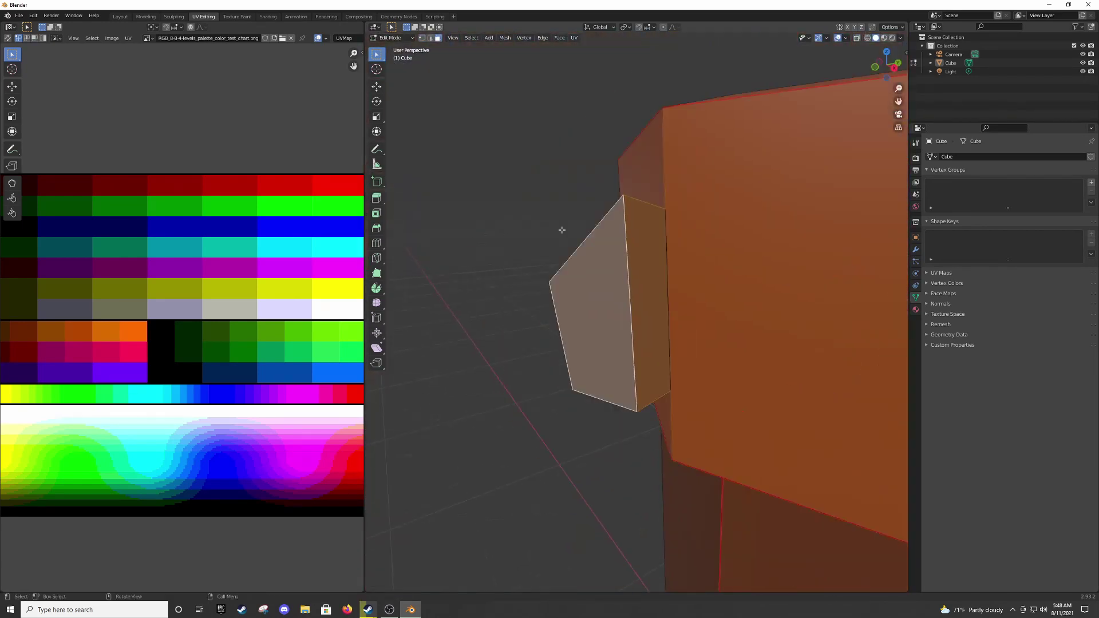
key(e)
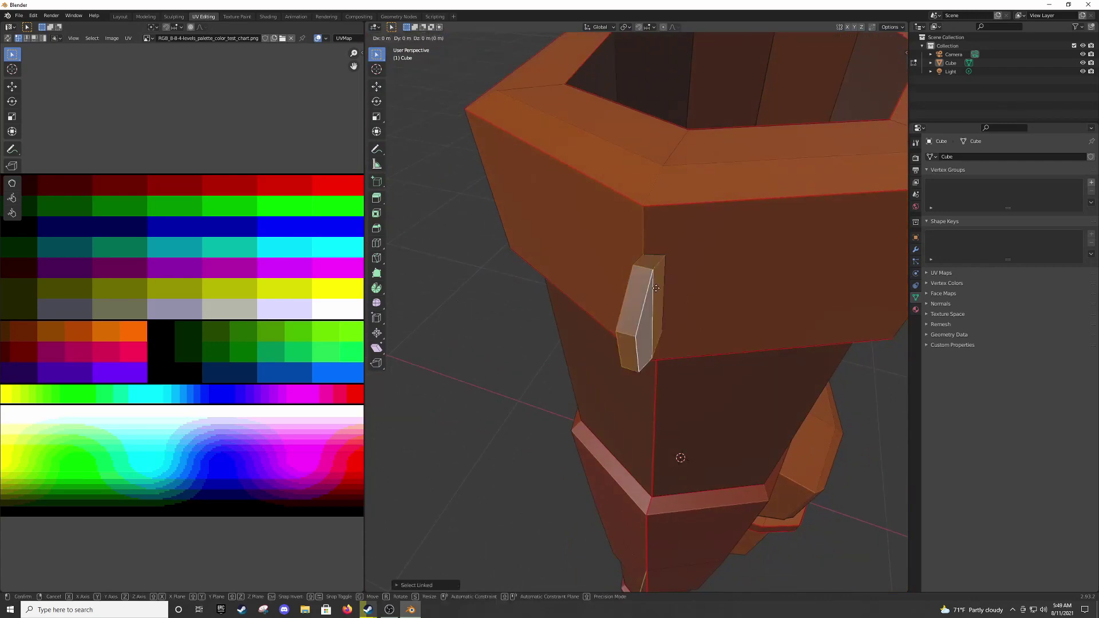
click(656, 288)
mouse_move(656, 288)
middle_down()
mouse_move(641, 310)
mouse_move(630, 295)
middle_up()
scroll(647, 297, up, 4)
Inset the tab, delete its inner face and bridge the edges into a hexagonal ring.
key(i)
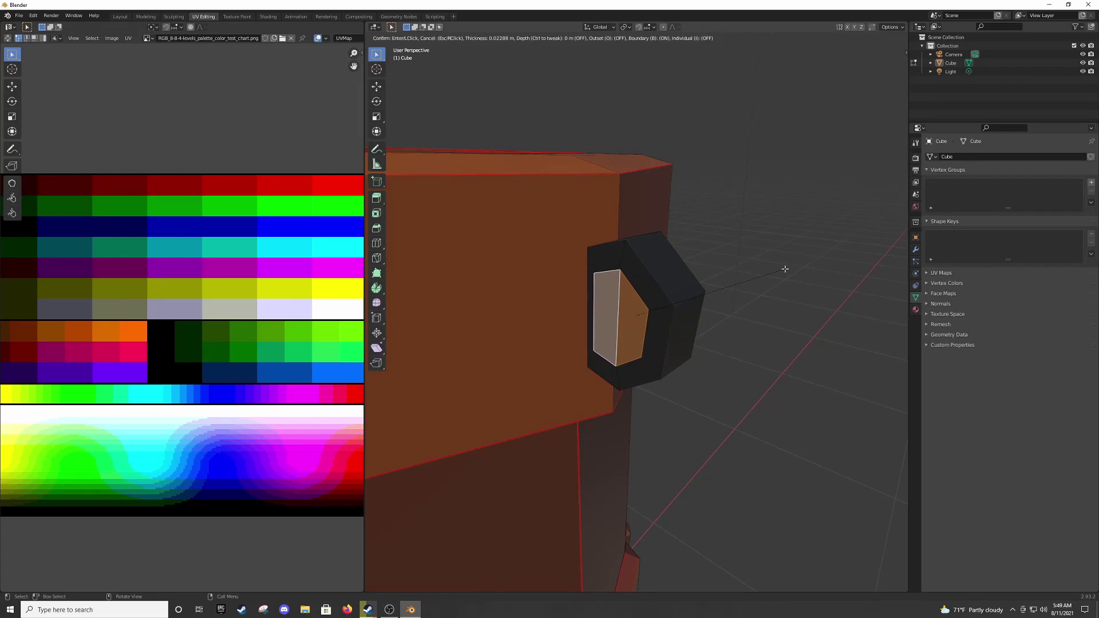
click(785, 268)
middle_drag(784, 268, 633, 287)
key(x)
click(632, 192)
right_click(502, 169)
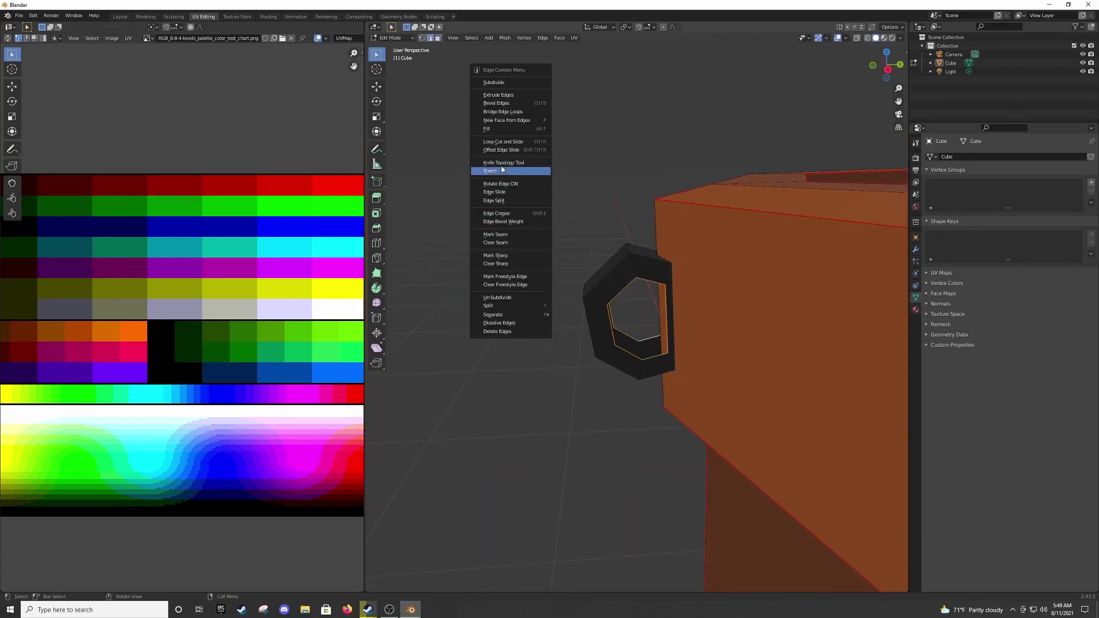
click(502, 112)
click(730, 214)
middle_drag(731, 214, 640, 345)
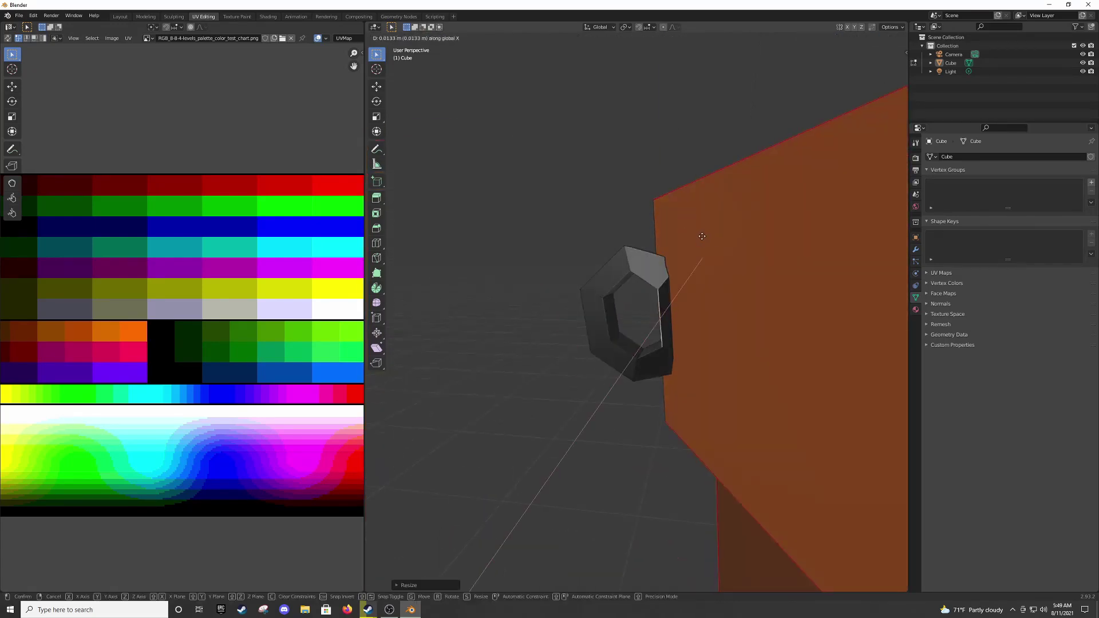
In see-through side view, reposition the ring beside the body and select it linked.
click(857, 37)
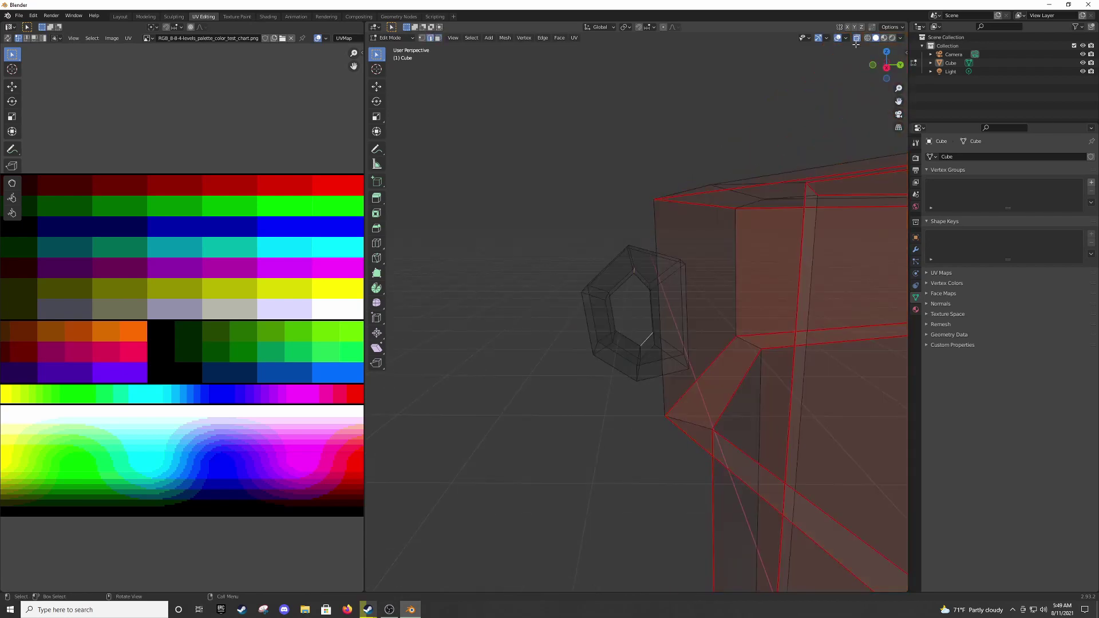
key(KP_5)
key(KP_Decimal)
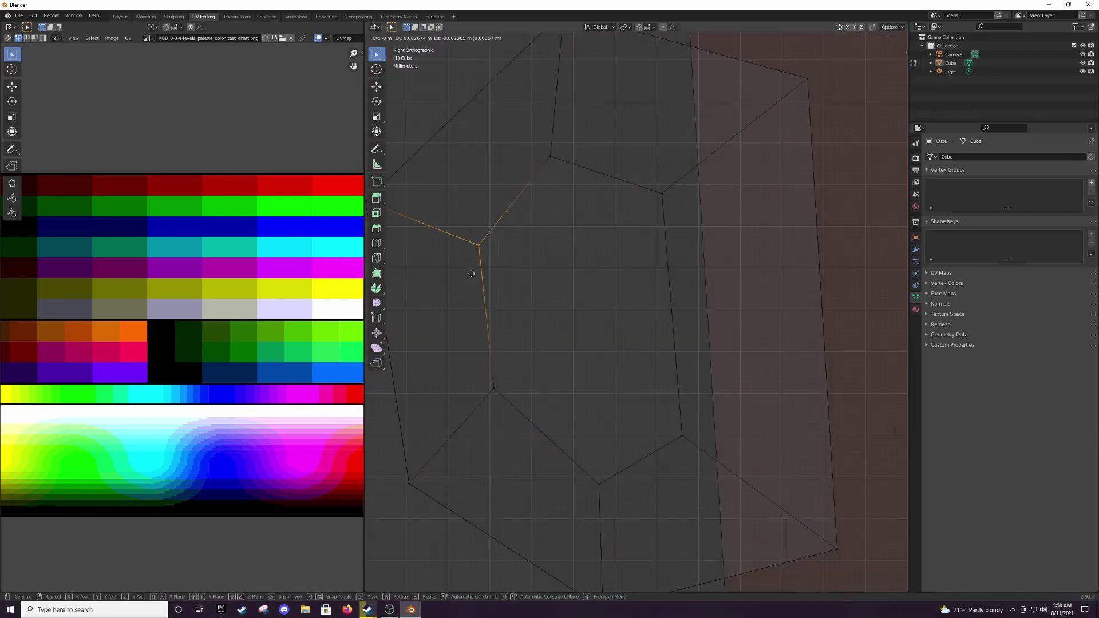
scroll(563, 503, down, 3)
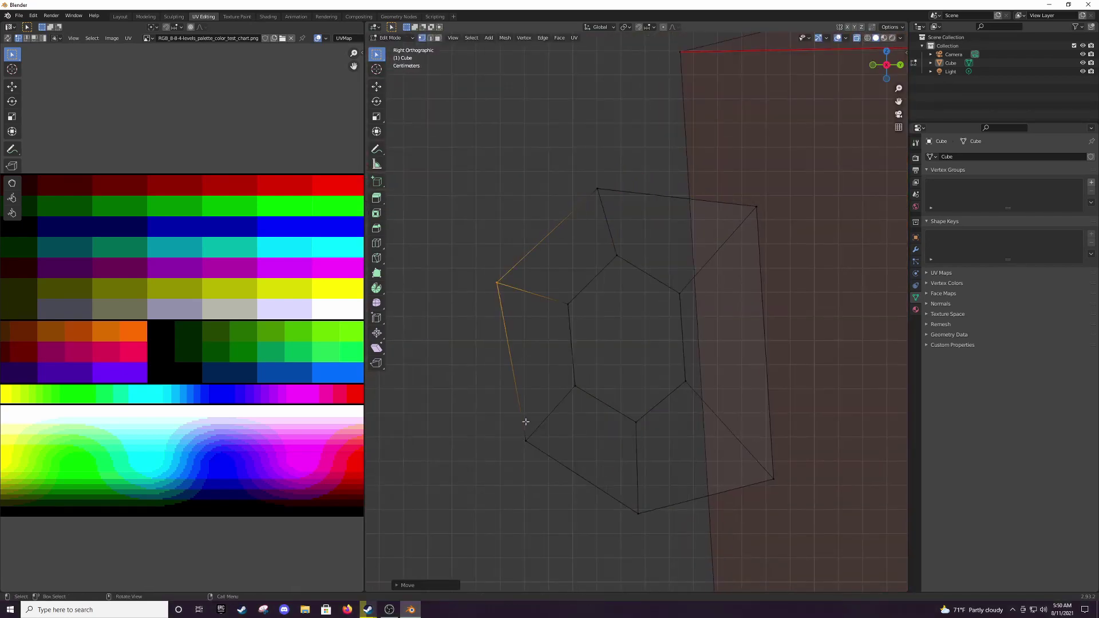
click(458, 306)
middle_drag(565, 297, 609, 280)
key(l)
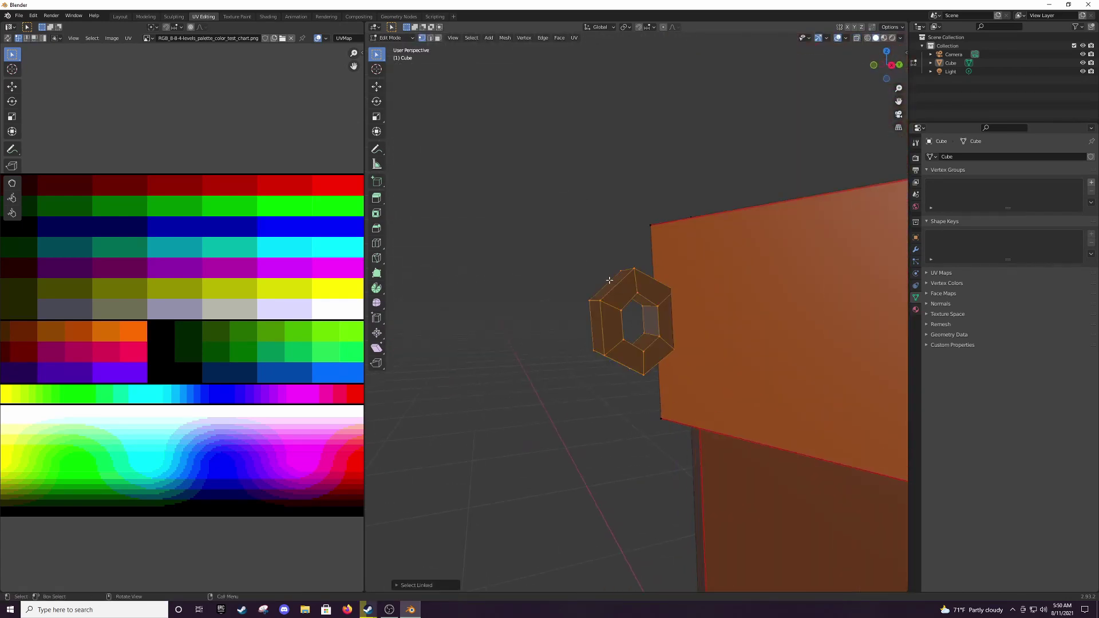
mouse_move(579, 241)
middle_down()
mouse_move(592, 368)
mouse_move(521, 346)
middle_up()
Unwrap the hexagonal ring and shrink its UVs onto the yellow palette area.
right_click(520, 345)
right_click(458, 380)
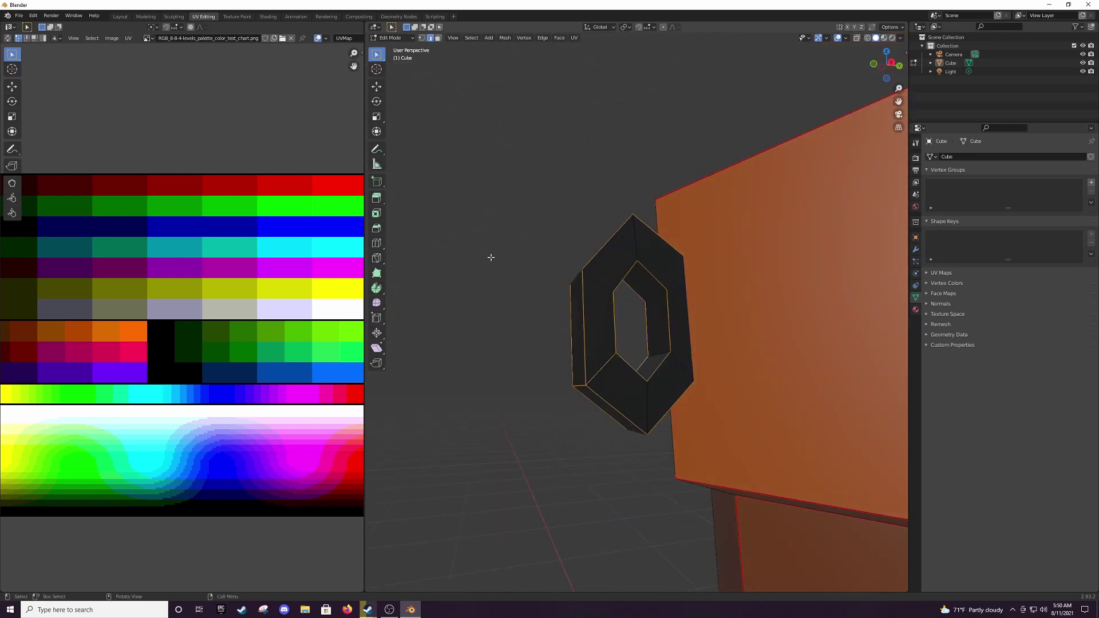
key(u)
click(558, 327)
scroll(94, 352, down, 1)
key(s)
click(94, 352)
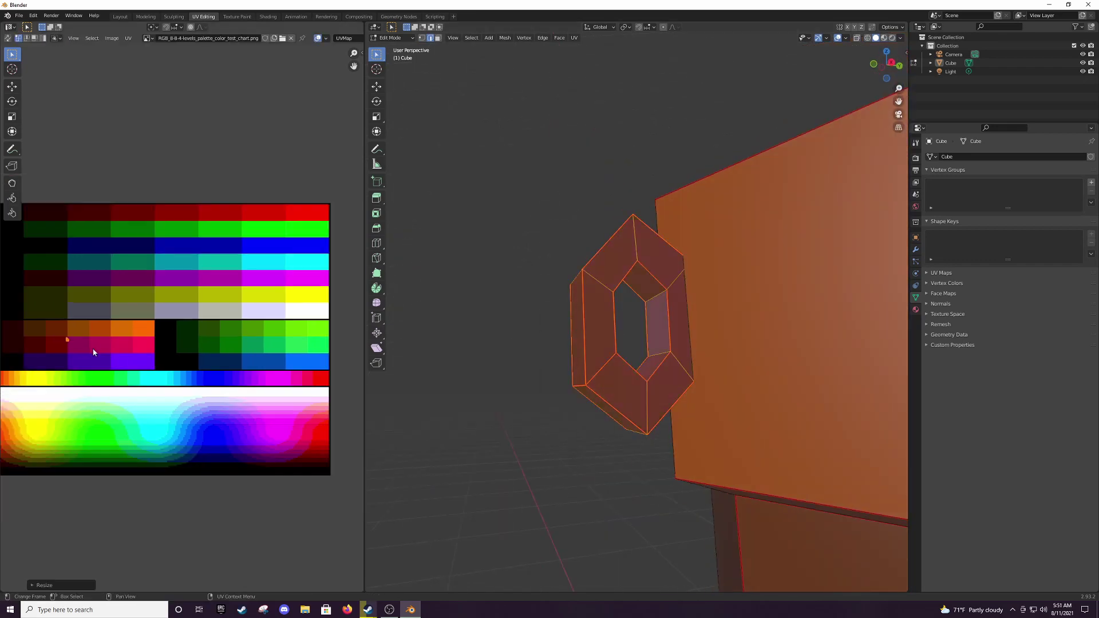
scroll(95, 352, up, 1)
scroll(118, 373, up, 1)
scroll(185, 358, up, 1)
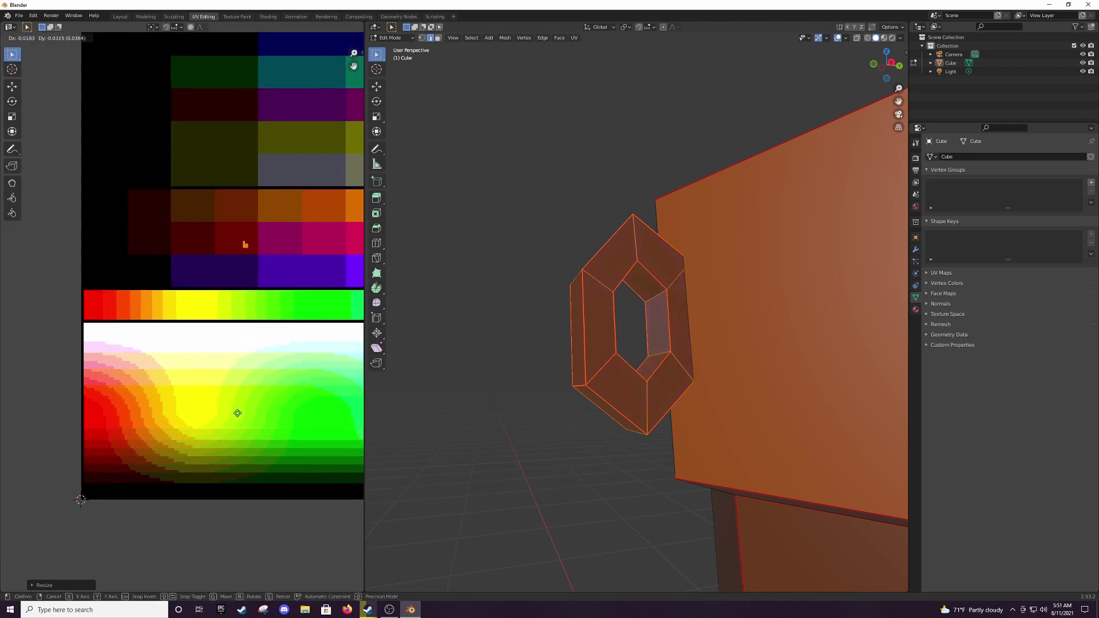
click(167, 589)
middle_drag(573, 344, 650, 294)
Nudge the ring along X and place a copy at the quiver's bottom.
key(g)
key(x)
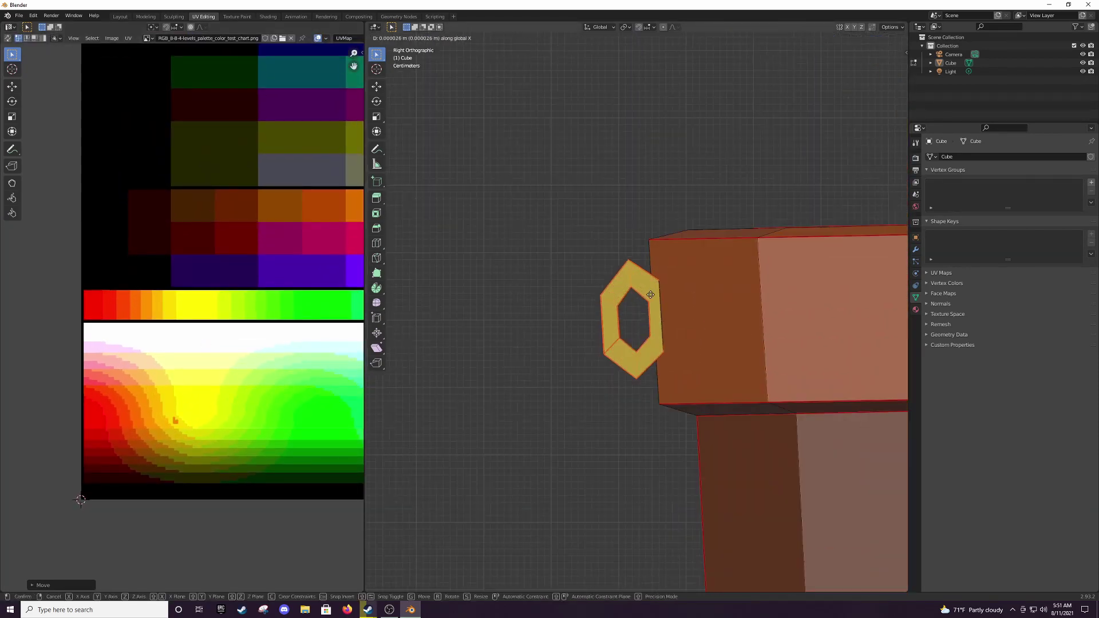
click(650, 308)
scroll(651, 307, down, 4)
scroll(695, 412, down, 5)
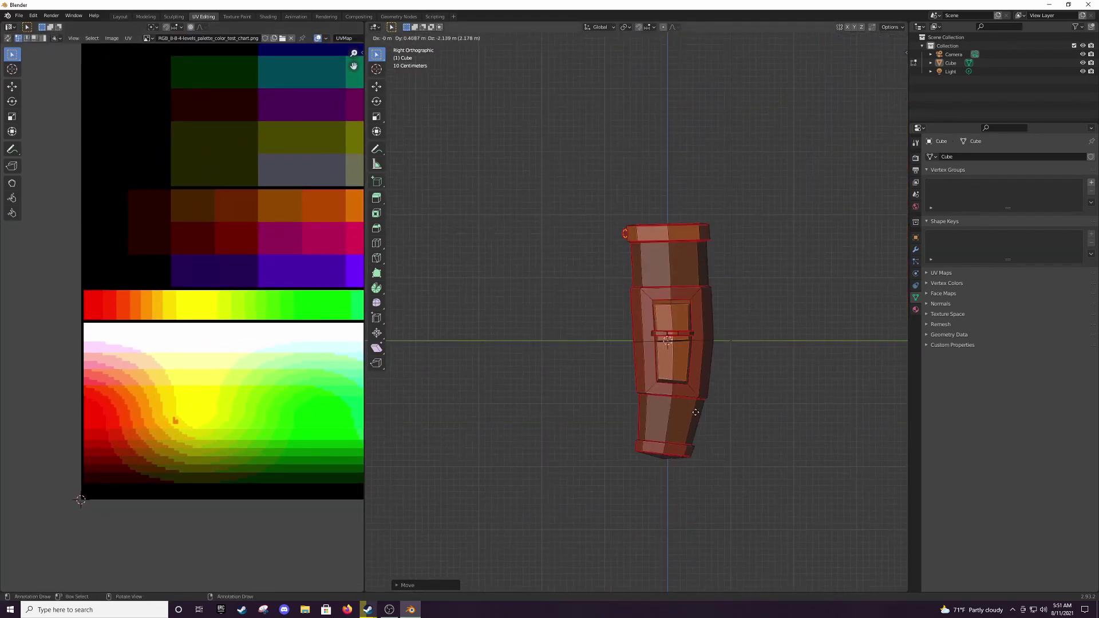
click(687, 419)
scroll(635, 366, up, 8)
click(614, 269)
scroll(619, 292, down, 2)
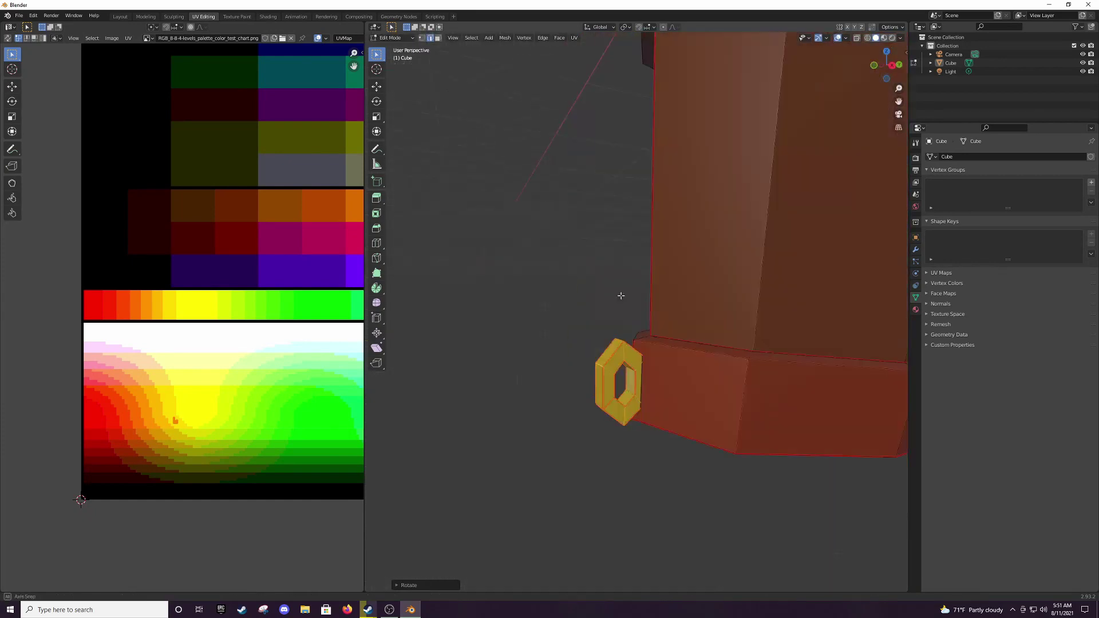
middle_drag(619, 257, 515, 343)
scroll(449, 407, up, 4)
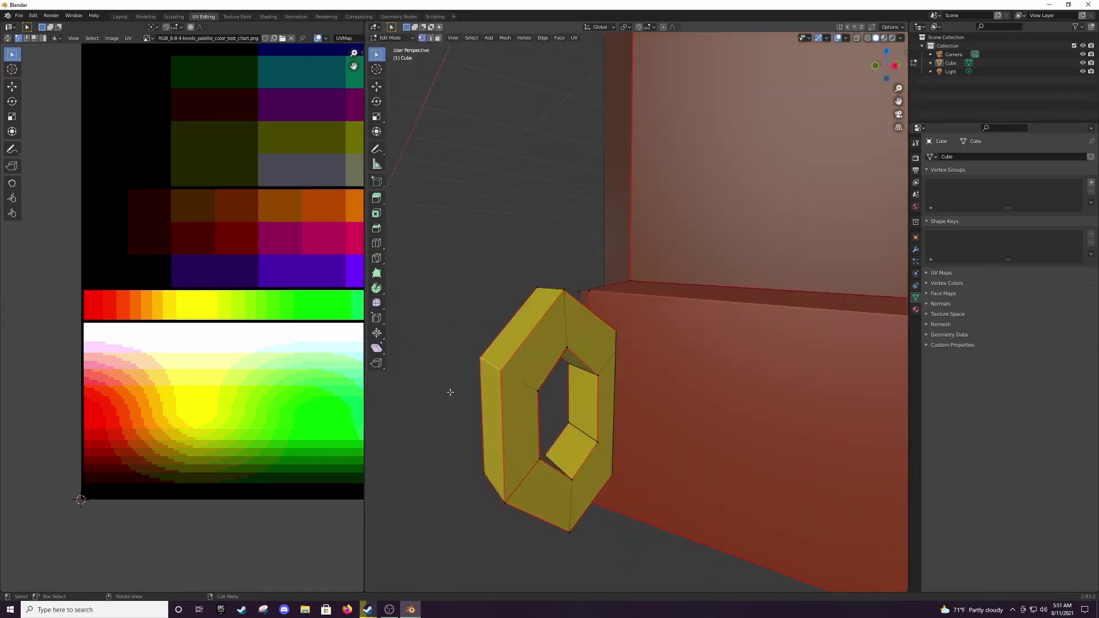
scroll(450, 393, down, 2)
Extrude a strap edge upward from the bottom ring and select the whole chain.
key(KP_3)
key(e)
click(533, 366)
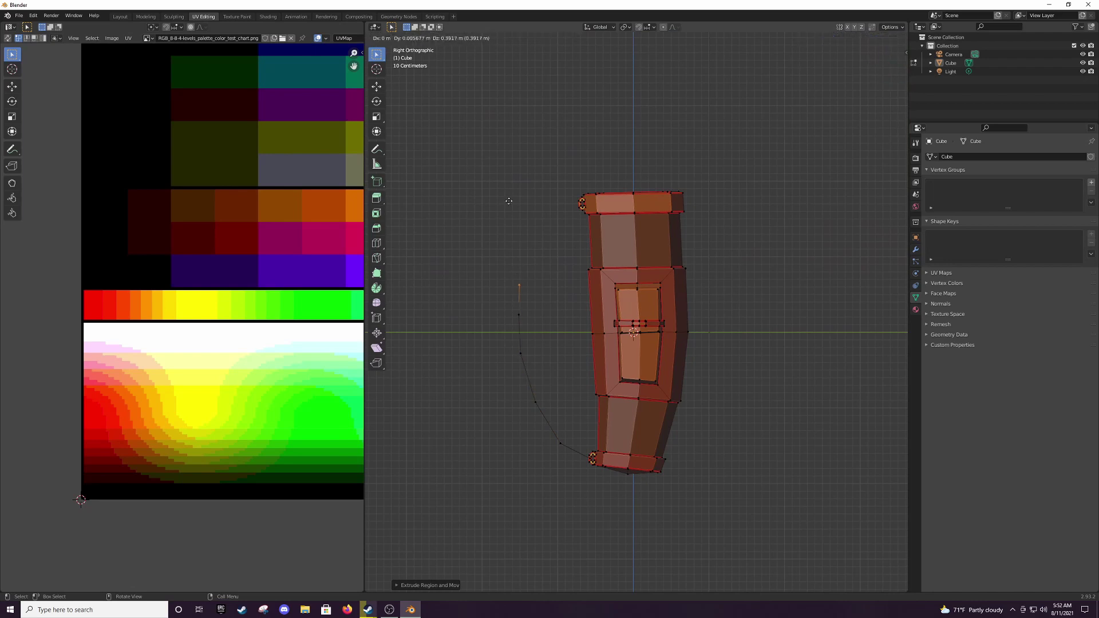
click(578, 103)
scroll(607, 189, up, 3)
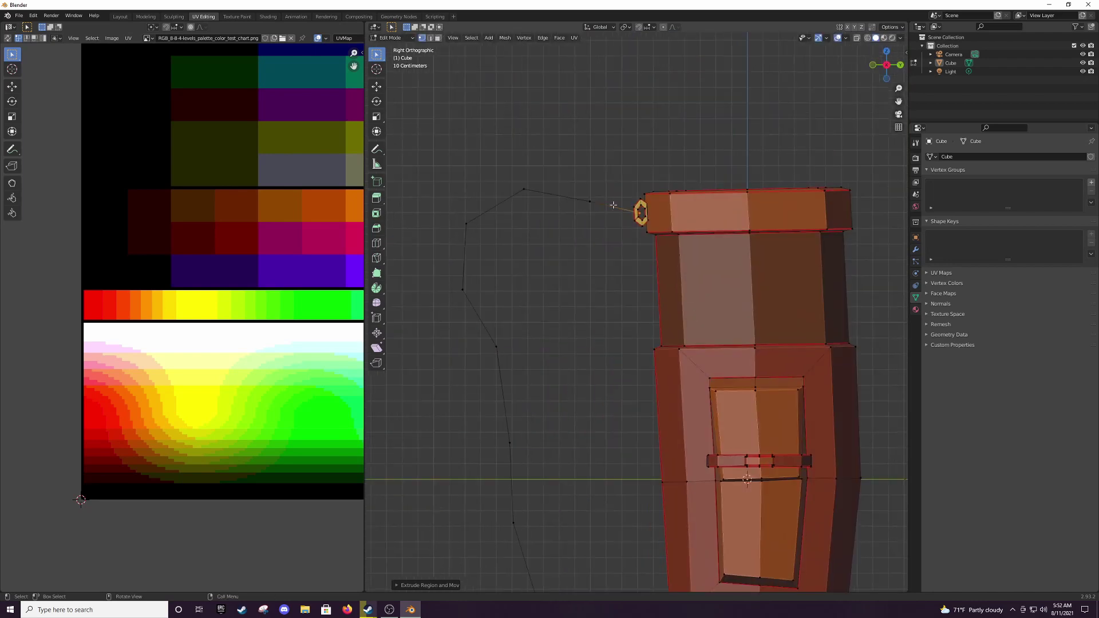
middle_drag(614, 206, 617, 242)
key(ctrl+l)
key(KP_3)
scroll(535, 212, up, 2)
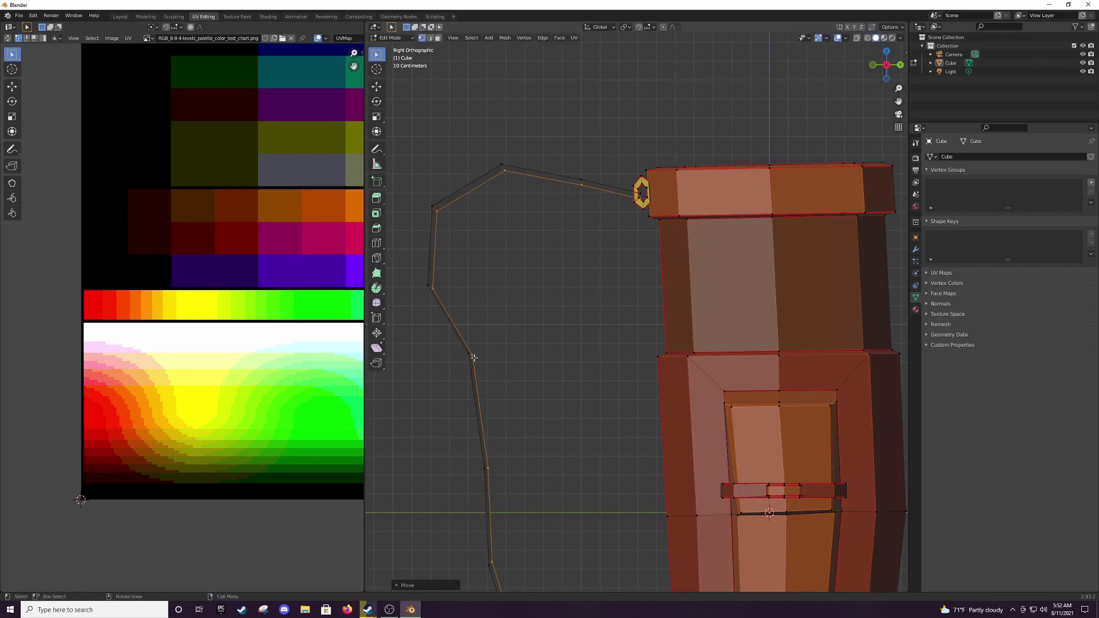
With X-ray on, move the strap points and box-select the chain's end.
key(alt+z)
scroll(570, 221, up, 2)
scroll(600, 252, up, 3)
key(g)
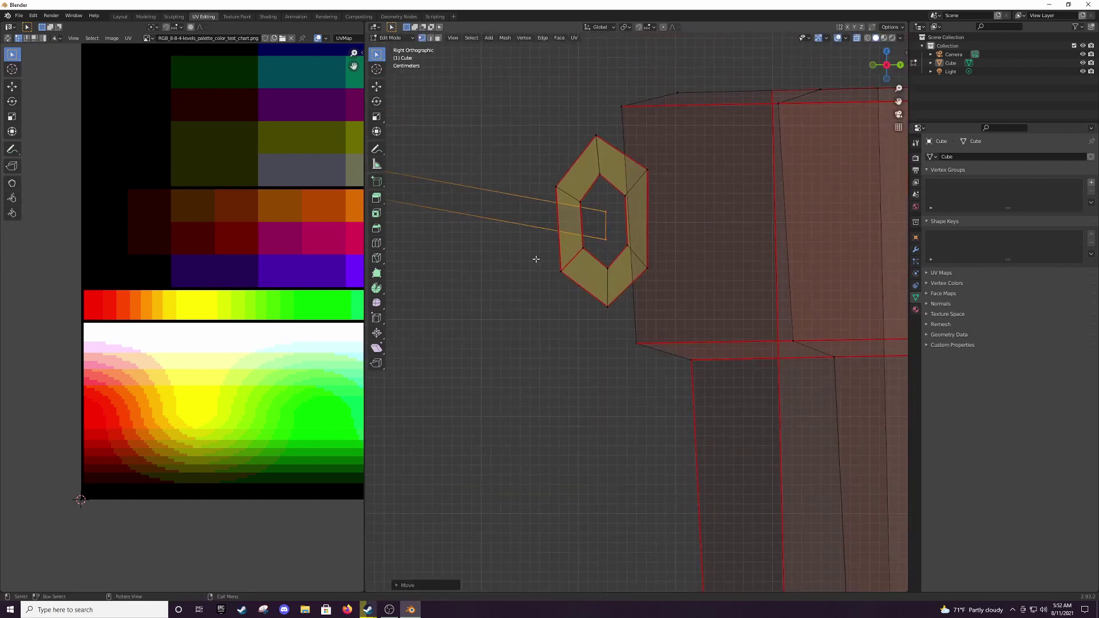
scroll(536, 258, down, 4)
scroll(520, 225, down, 2)
drag(490, 241, 462, 291)
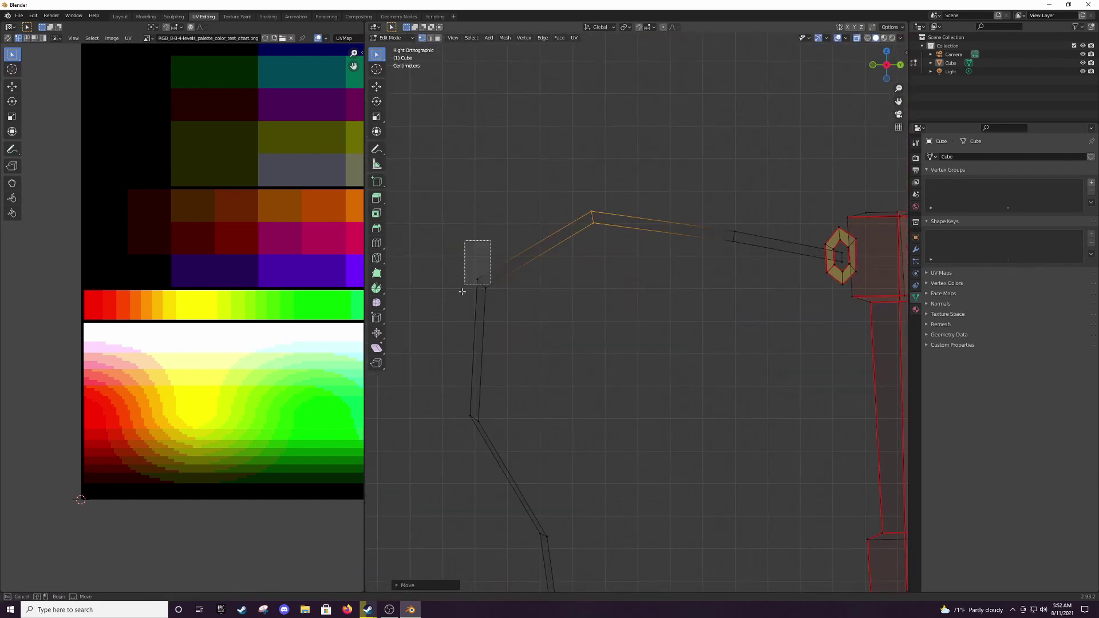
shift+middle_drag(578, 466, 544, 311)
scroll(562, 343, up, 3)
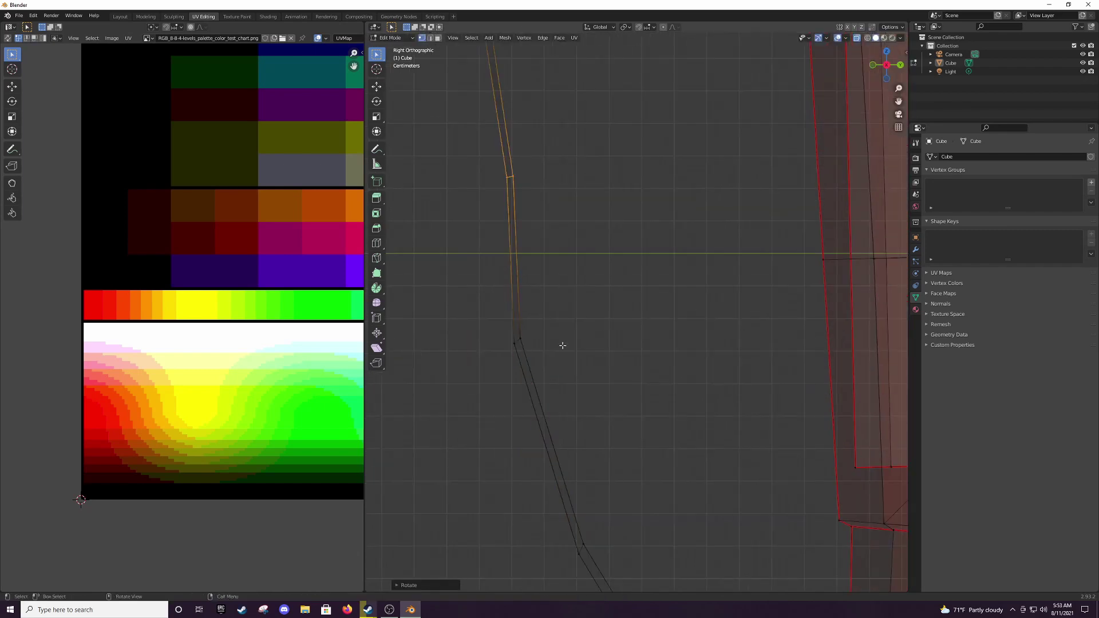
Rotate the selected strap end section toward the top ring.
key(r)
click(632, 338)
scroll(530, 363, up, 2)
scroll(504, 366, up, 3)
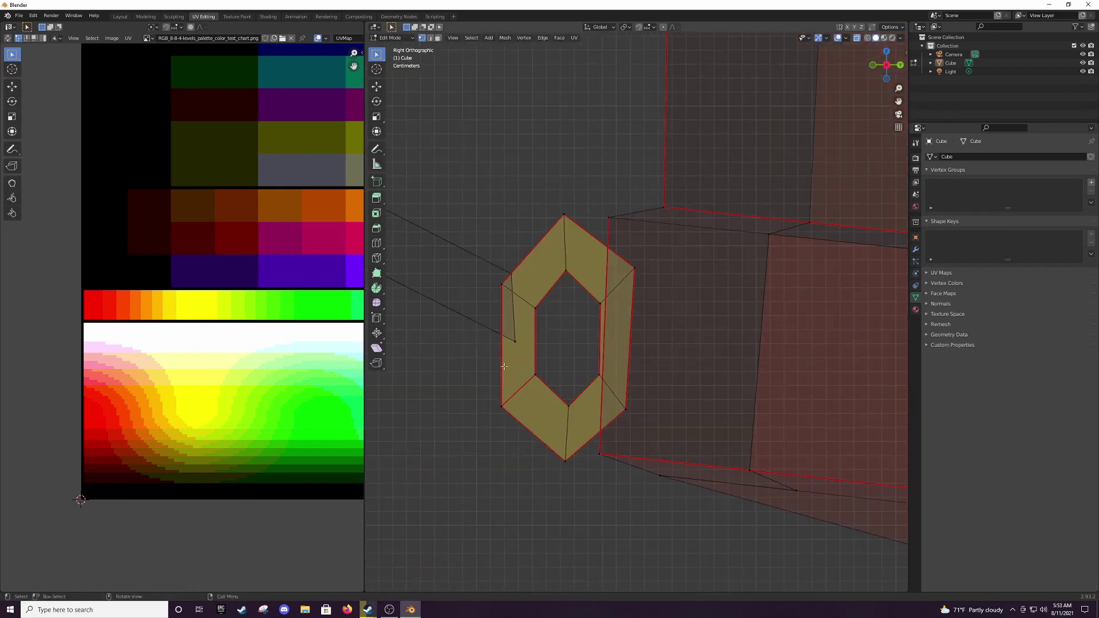
scroll(541, 315, down, 3)
scroll(572, 319, up, 1)
mouse_move(571, 319)
middle_down()
mouse_move(609, 196)
mouse_move(671, 285)
mouse_move(550, 172)
middle_up()
Check the solid model, then rotate the strap's lower section to thread through the bottom ring.
key(Tab)
key(alt+z)
key(Tab)
key(KP_3)
drag(673, 408, 538, 462)
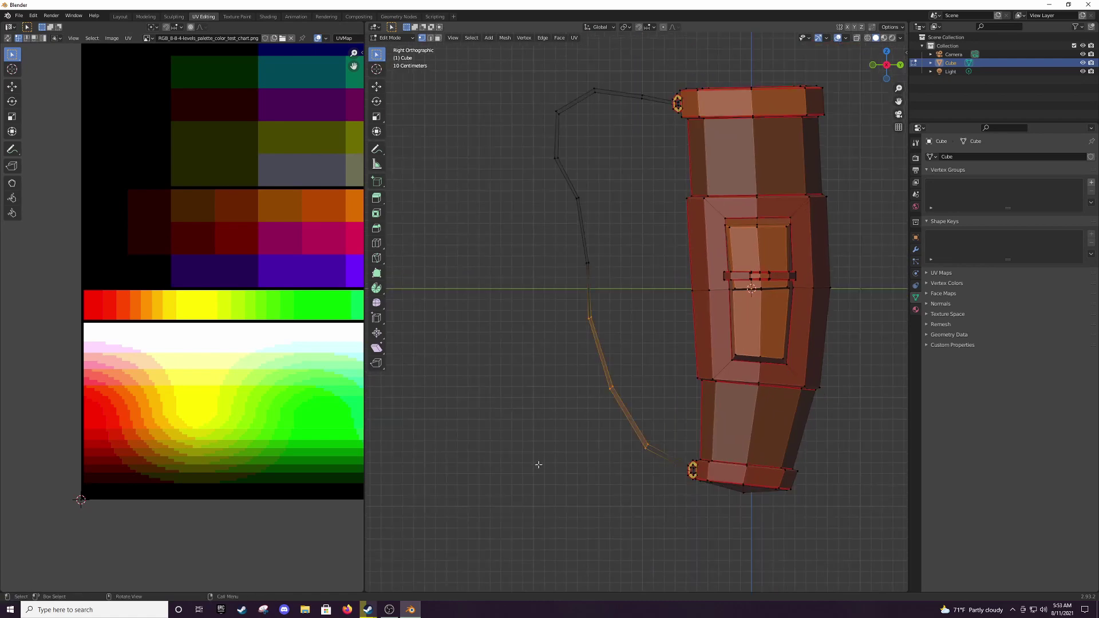
key(alt+z)
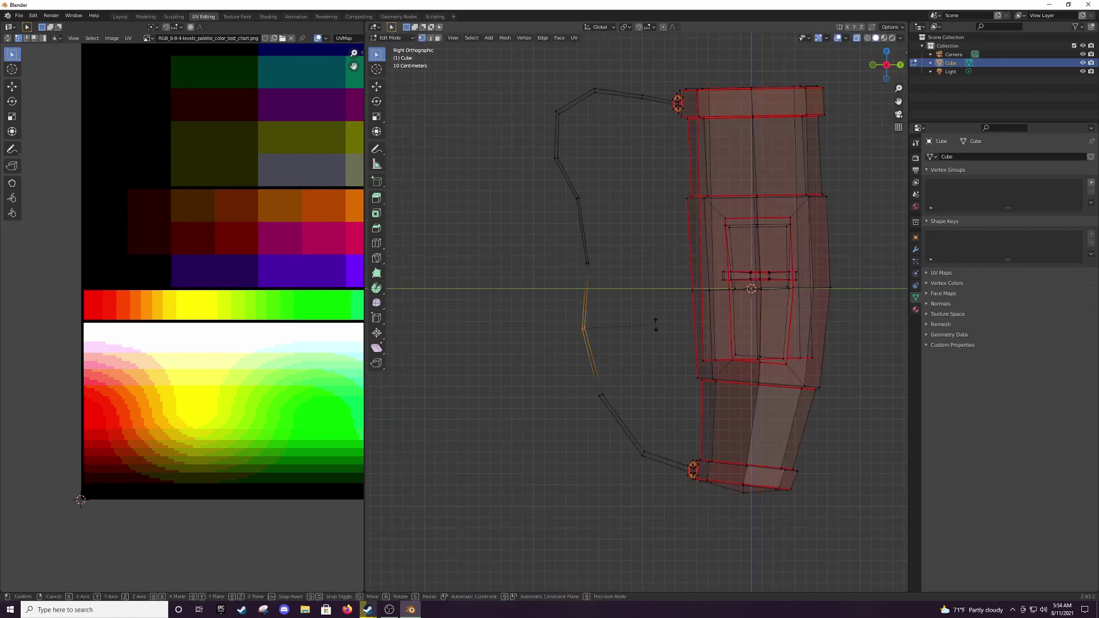
click(609, 268)
scroll(603, 143, down, 1)
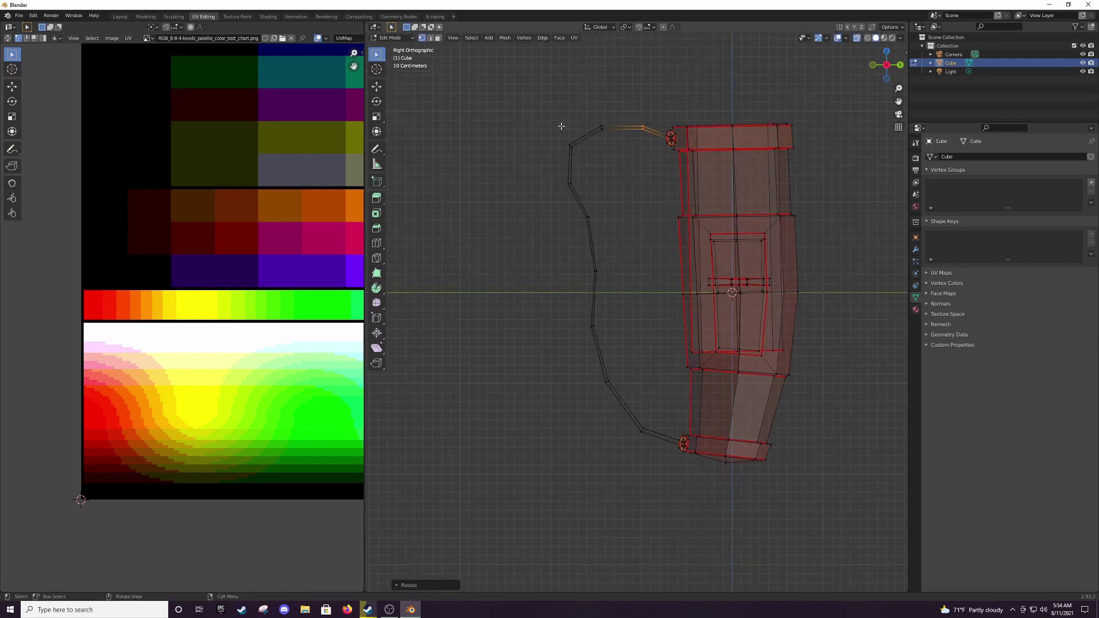
middle_drag(561, 126, 601, 189)
key(alt+z)
mouse_move(645, 256)
middle_down()
mouse_move(549, 241)
mouse_move(624, 316)
mouse_move(744, 221)
middle_up()
ctrl+click(549, 241)
key(KP_Decimal)
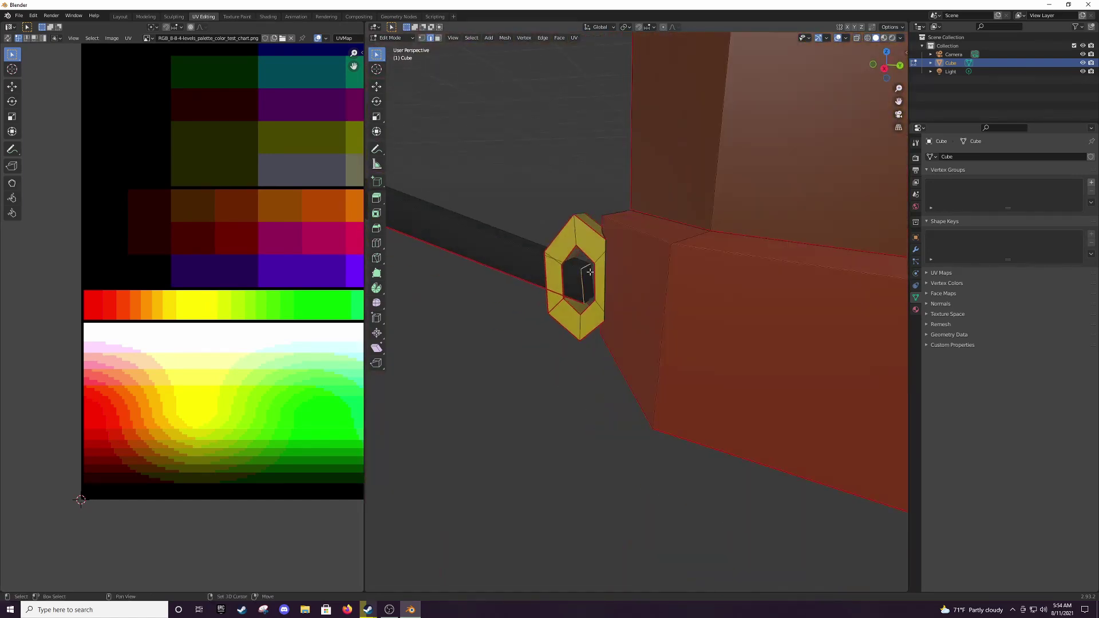
Mark the selected strap edges as a UV seam.
click(453, 37)
click(475, 180)
click(453, 37)
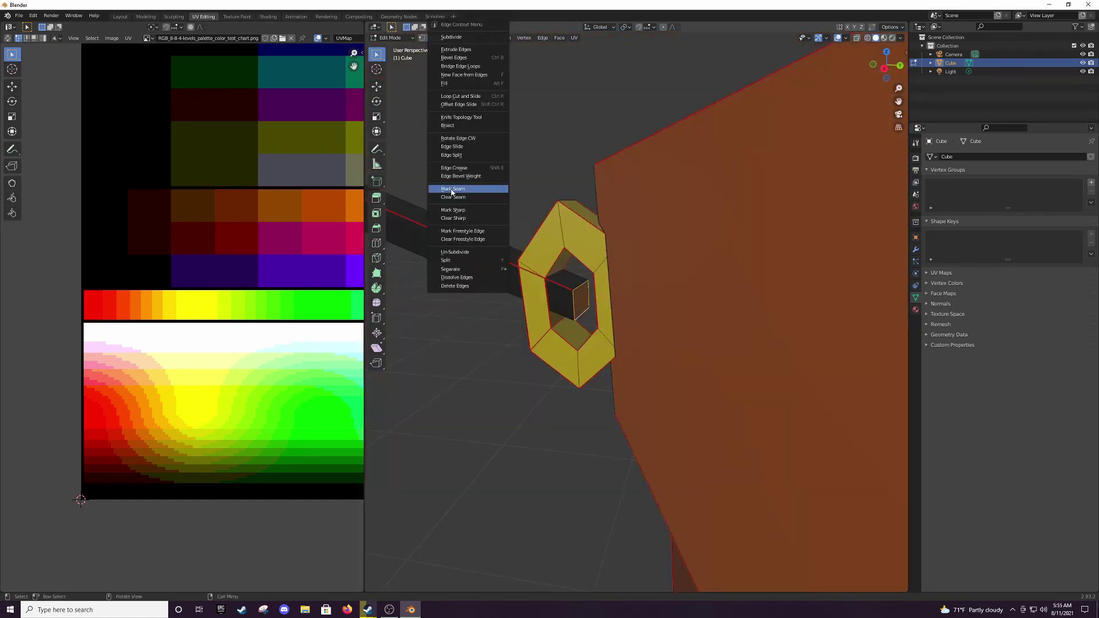
click(487, 189)
Move all the strap's UVs onto the cyan area of the palette.
scroll(329, 151, down, 3)
key(a)
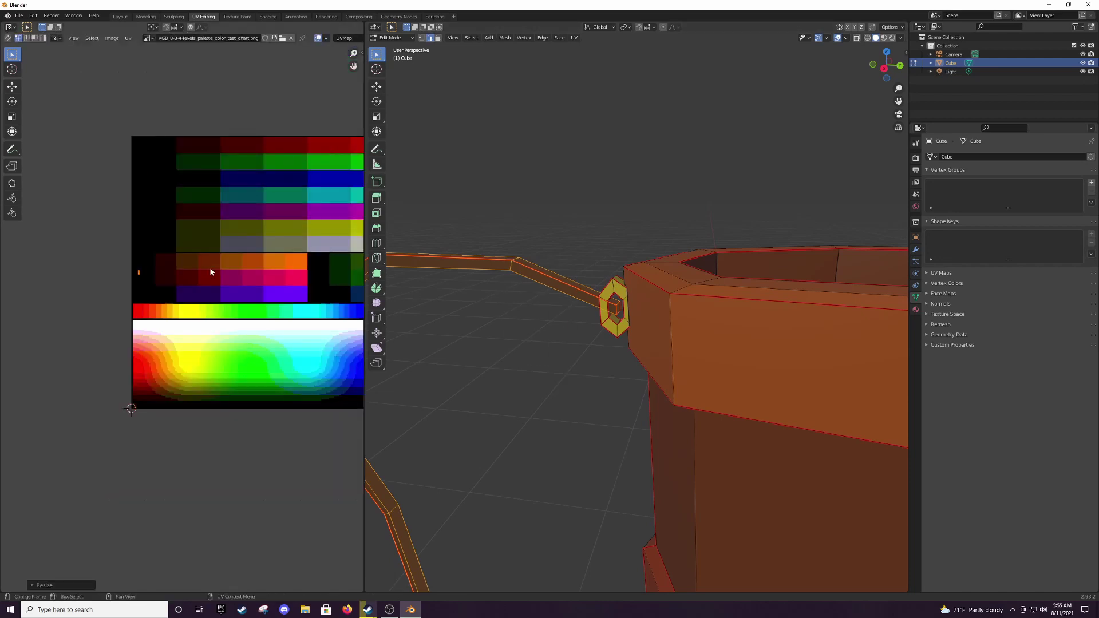
middle_drag(328, 215, 198, 257)
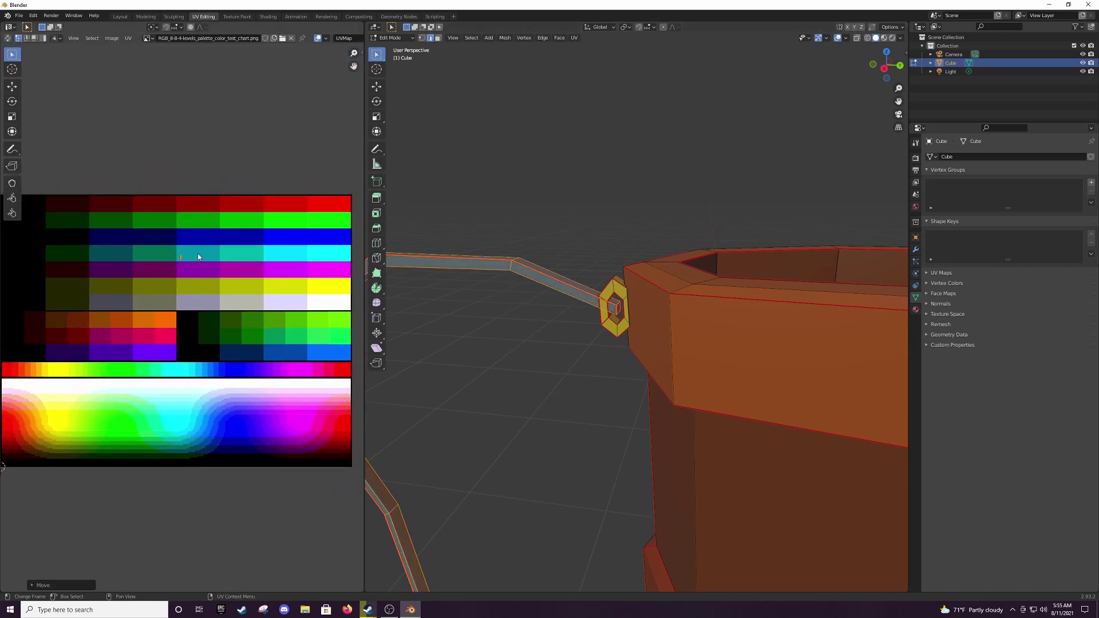
click(294, 269)
Widen the strap and check the result outside Edit Mode.
mouse_move(498, 184)
middle_down()
mouse_move(609, 241)
mouse_move(645, 276)
middle_up()
click(521, 396)
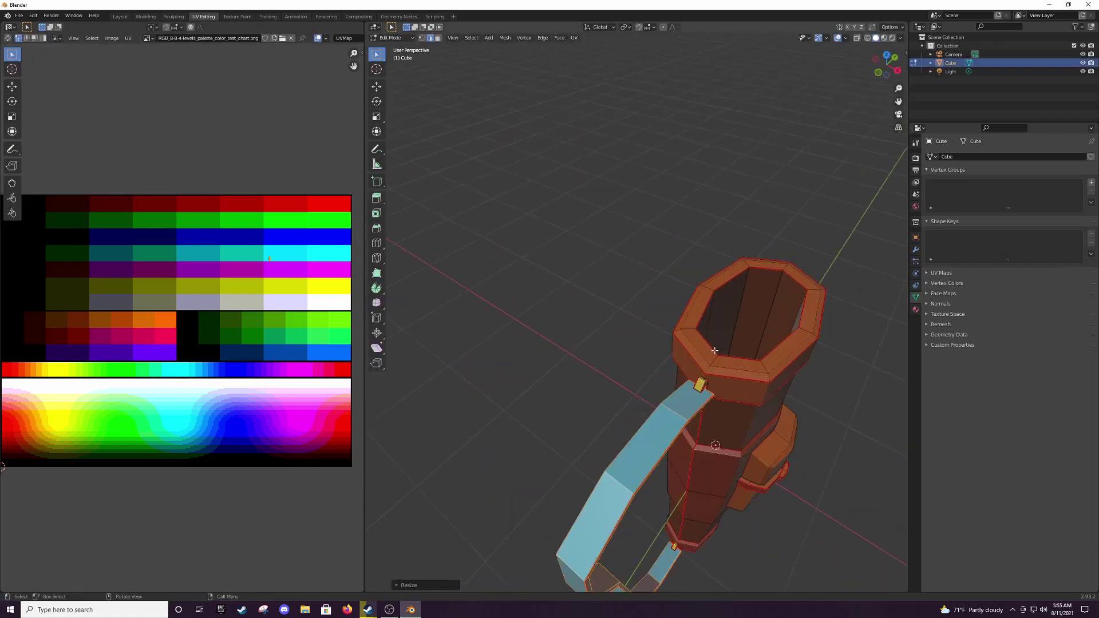
scroll(521, 396, up, 5)
key(Tab)
scroll(527, 399, down, 8)
scroll(547, 354, up, 10)
scroll(548, 354, down, 3)
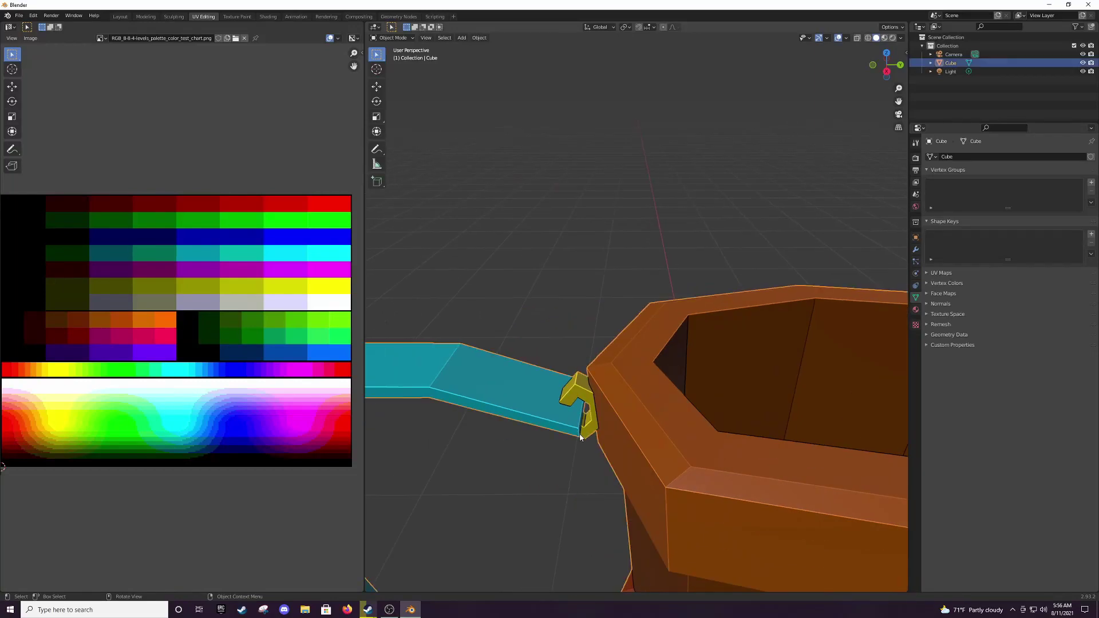
key(Tab)
Bevel the selected strap edge.
mouse_move(548, 354)
middle_down()
mouse_move(663, 267)
mouse_move(600, 306)
middle_up()
scroll(664, 267, up, 5)
scroll(663, 267, down, 8)
scroll(600, 306, up, 5)
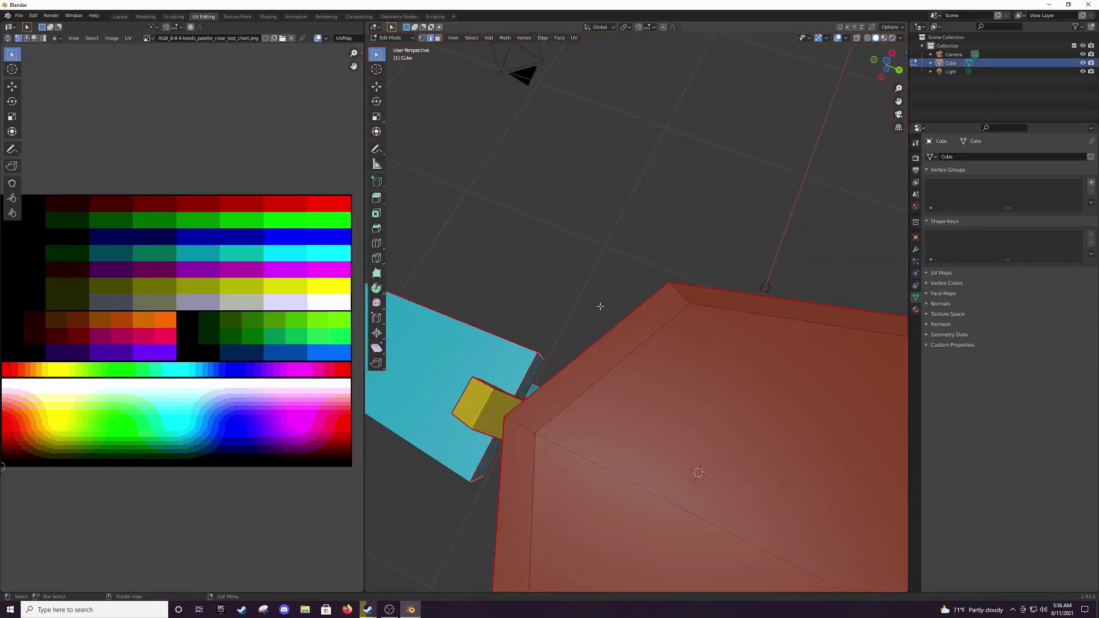
click(647, 268)
scroll(502, 335, down, 8)
scroll(709, 221, up, 6)
scroll(708, 221, down, 6)
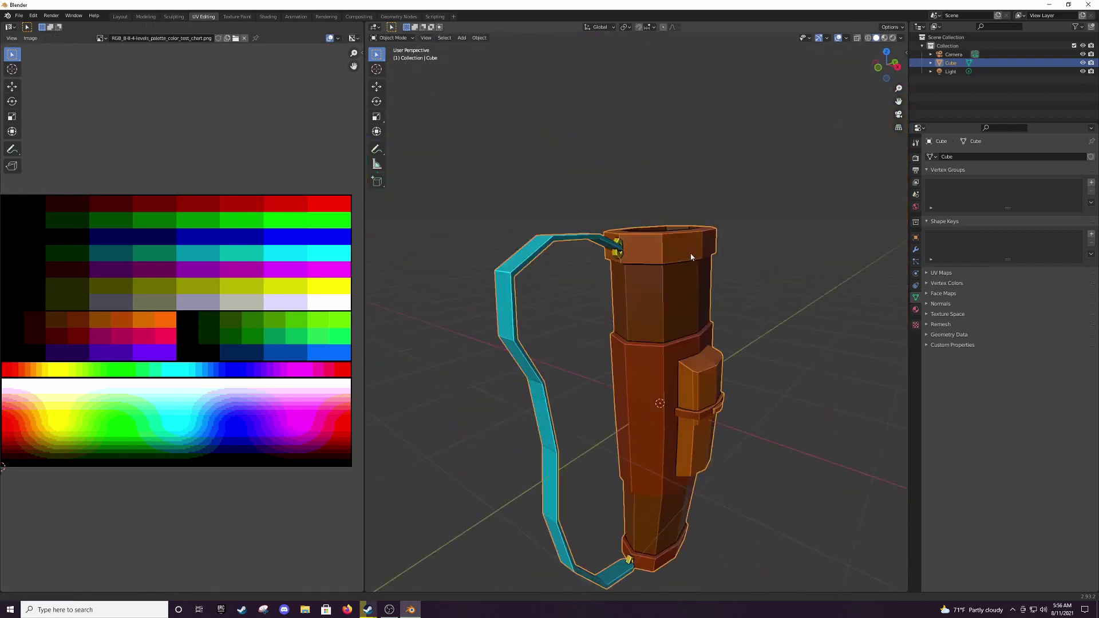
Split the strap off from the quiver as its own object, Cube.001.
key(Tab)
middle_drag(592, 198, 607, 229)
click(658, 315)
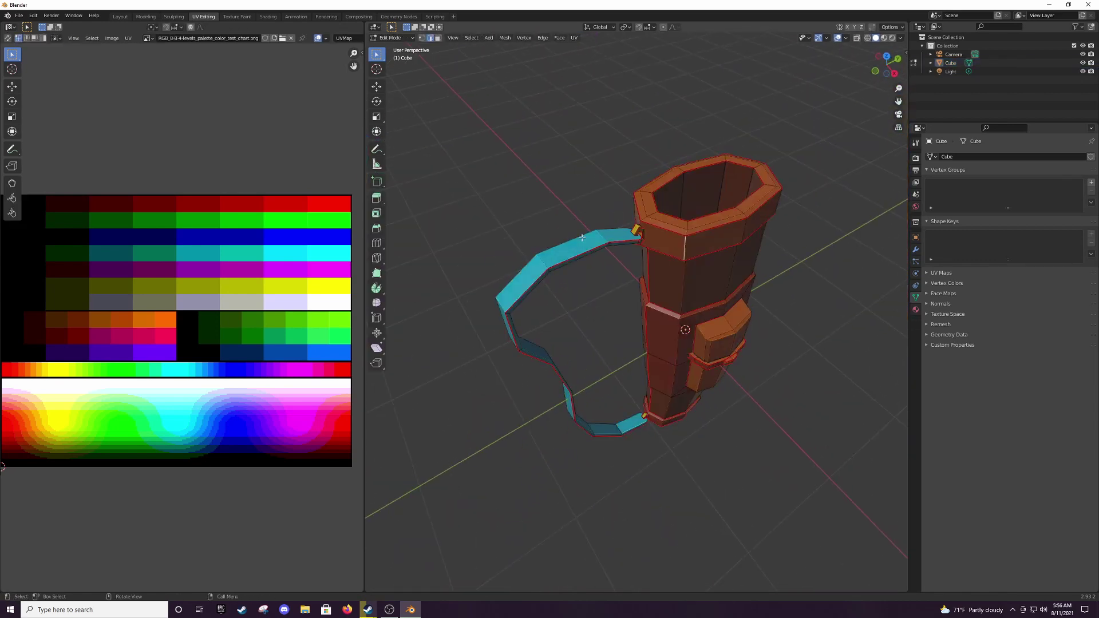
middle_drag(658, 315, 602, 243)
key(shift+d)
right_click(582, 257)
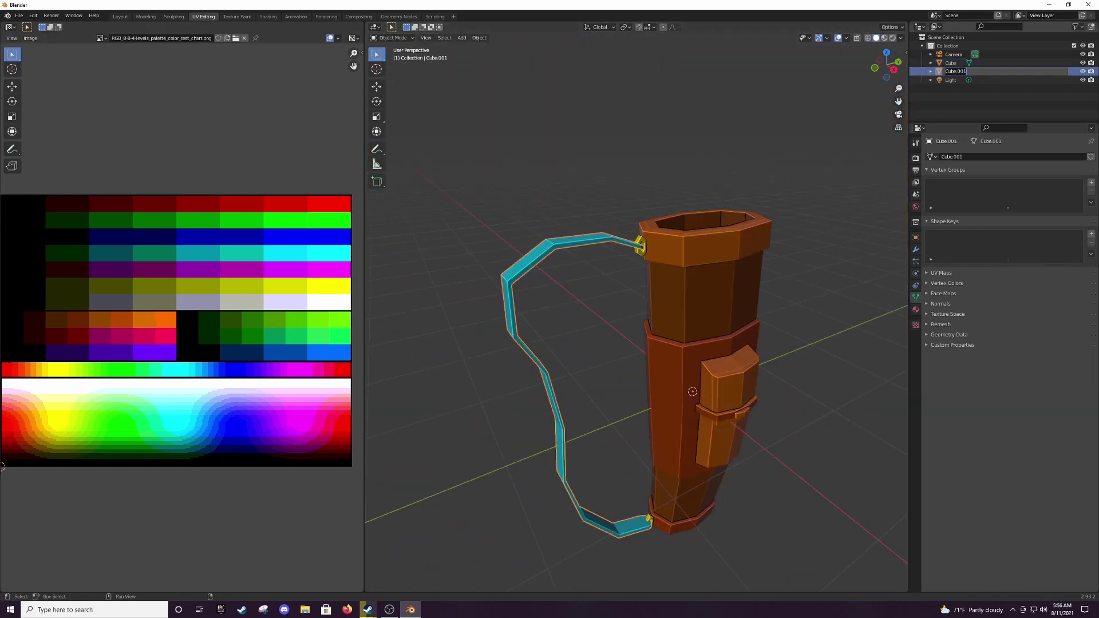
Loop-cut across the strap and scale a selected loop of its faces.
click(545, 422)
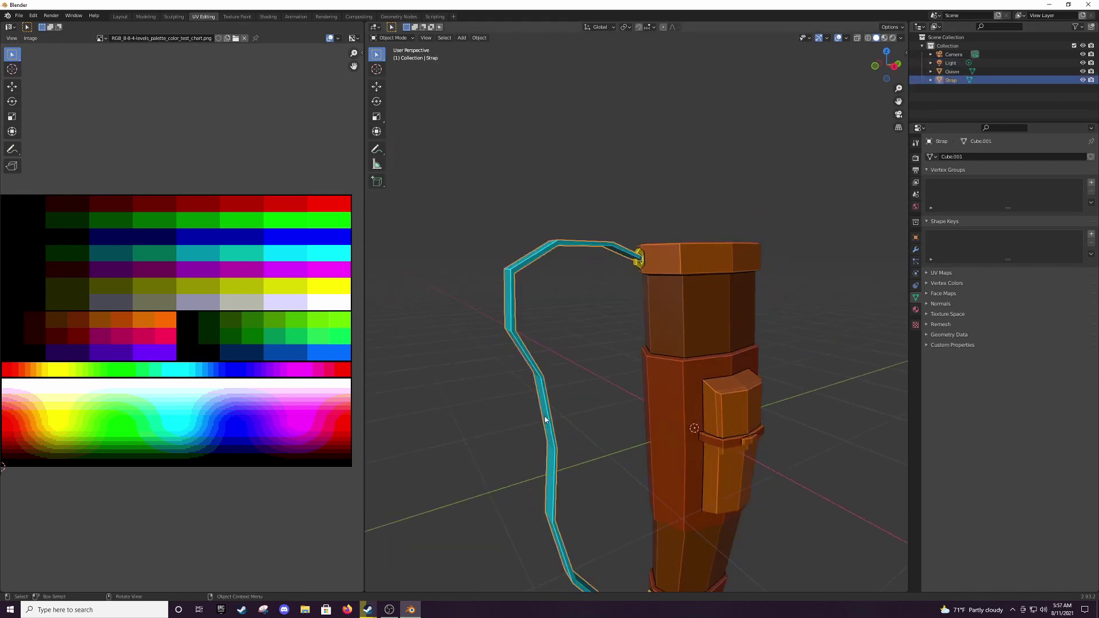
key(Tab)
scroll(544, 422, up, 4)
key(ctrl+r)
click(590, 240)
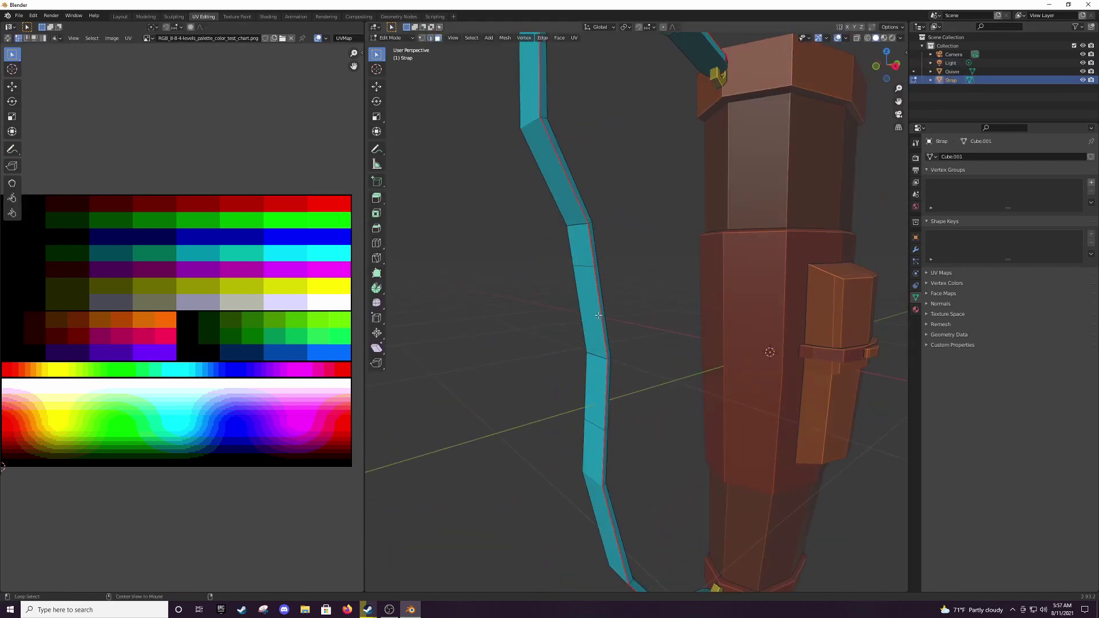
alt+click(598, 315)
middle_drag(598, 316, 658, 276)
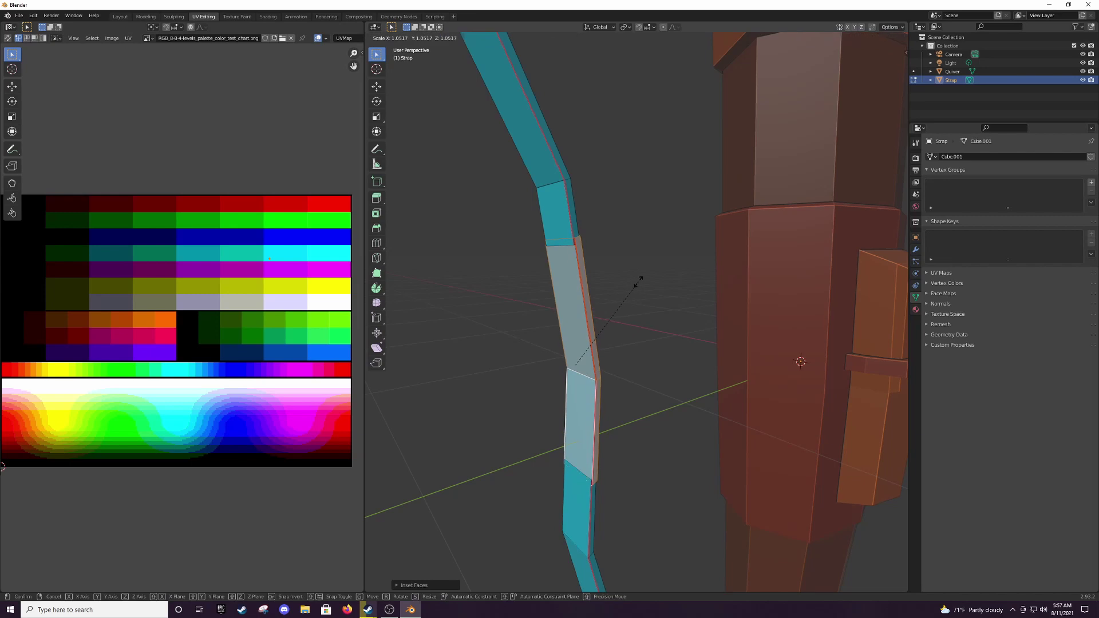
key(y)
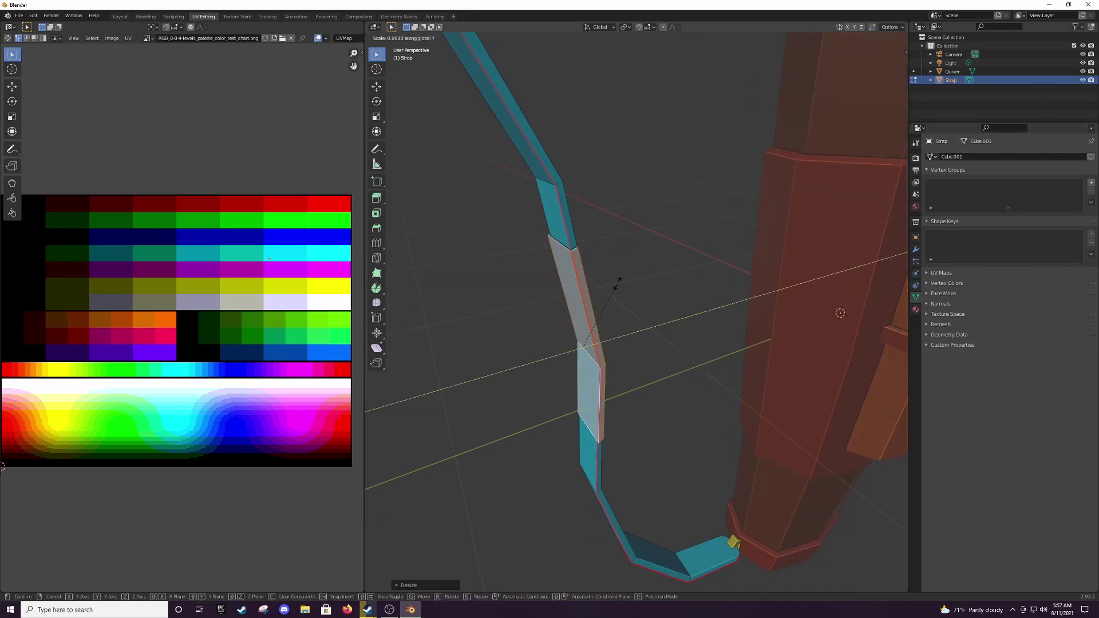
click(618, 280)
Extrude the face loop outward and scale it thin into a raised band.
scroll(584, 265, up, 3)
mouse_move(584, 265)
middle_down()
mouse_move(552, 351)
mouse_move(651, 384)
mouse_move(698, 285)
middle_up()
key(e)
click(651, 384)
click(725, 251)
mouse_move(725, 250)
middle_down()
mouse_move(746, 344)
mouse_move(686, 380)
mouse_move(687, 411)
middle_up()
key(s)
click(765, 335)
key(Escape)
scroll(664, 401, up, 5)
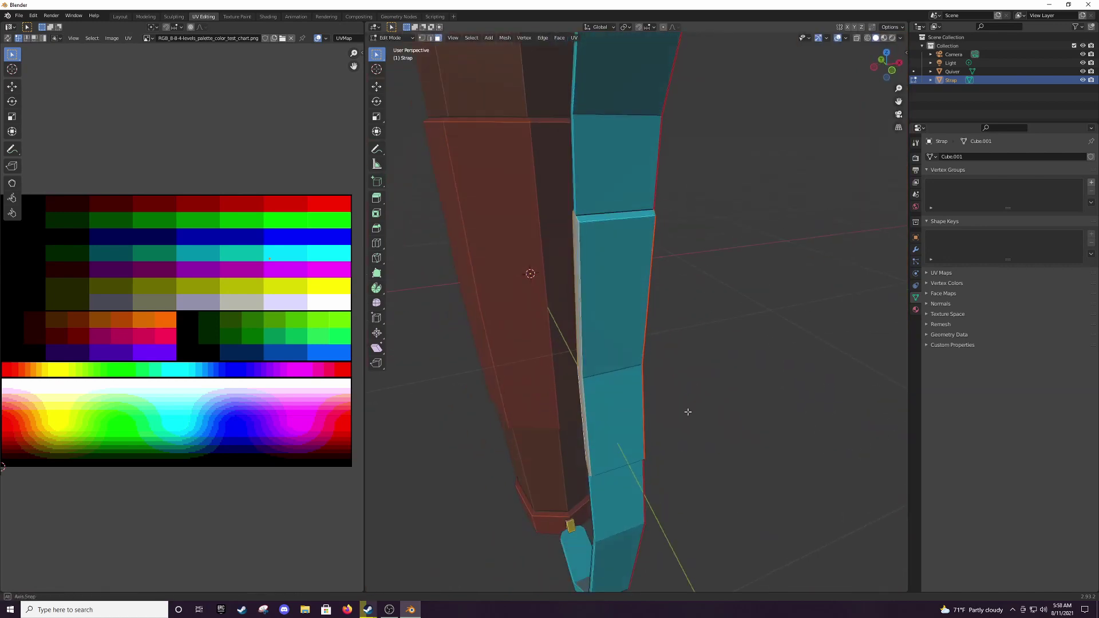
click(766, 299)
mouse_move(766, 299)
middle_down()
mouse_move(638, 384)
mouse_move(707, 383)
mouse_move(643, 417)
mouse_move(503, 135)
mouse_move(539, 417)
mouse_move(674, 326)
mouse_move(716, 324)
mouse_move(634, 253)
mouse_move(608, 344)
mouse_move(609, 318)
mouse_move(648, 302)
mouse_move(664, 242)
middle_up()
Clear sharp marking from the strap edges and mark them as seams.
right_click(643, 417)
click(644, 417)
right_click(647, 417)
click(647, 417)
right_click(634, 386)
right_click(633, 253)
click(633, 253)
right_click(633, 240)
click(633, 240)
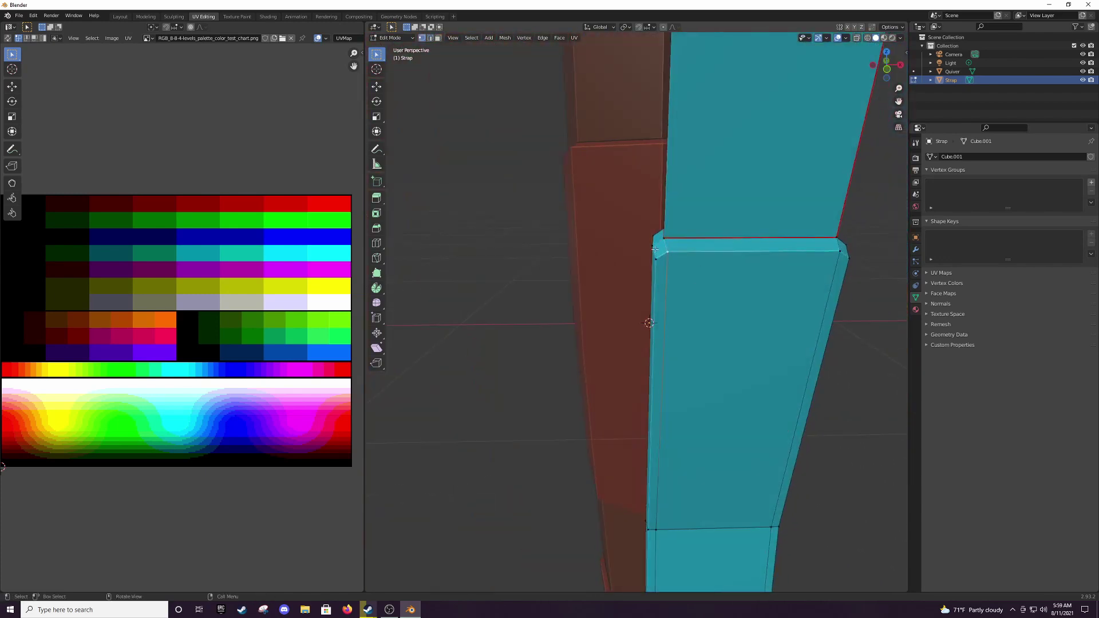
Merge the loose vertices together at the first strap joints.
click(699, 438)
mouse_move(699, 438)
middle_down()
mouse_move(481, 346)
mouse_move(689, 277)
mouse_move(657, 354)
middle_up()
right_click(481, 346)
click(567, 379)
click(711, 389)
middle_drag(712, 389, 744, 385)
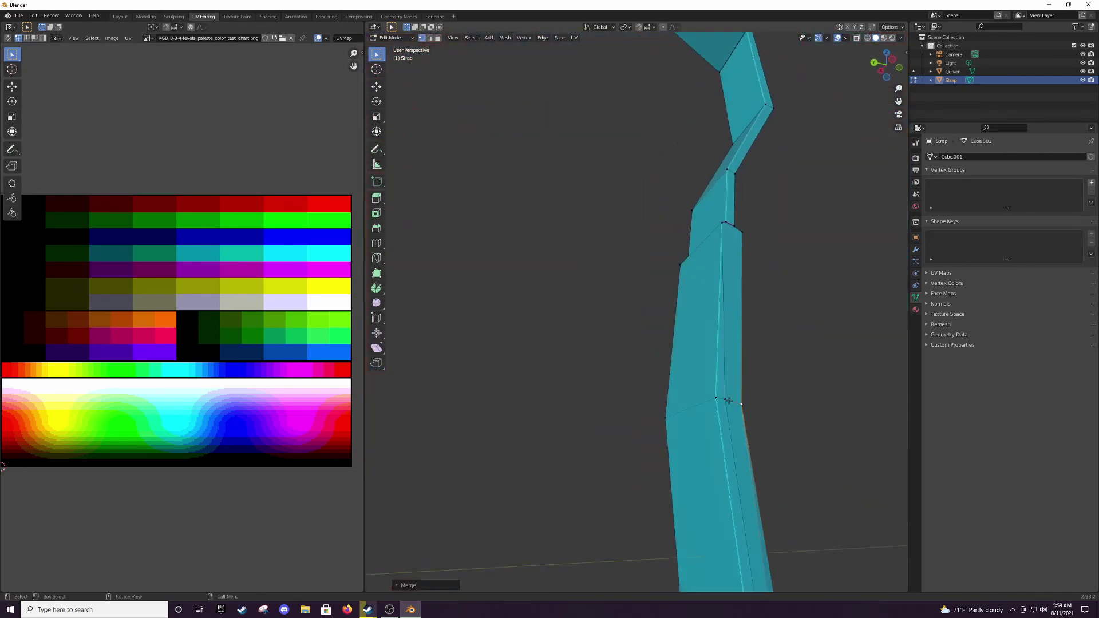
right_click(744, 385)
click(813, 424)
middle_drag(813, 424, 658, 387)
middle_drag(623, 365, 672, 385)
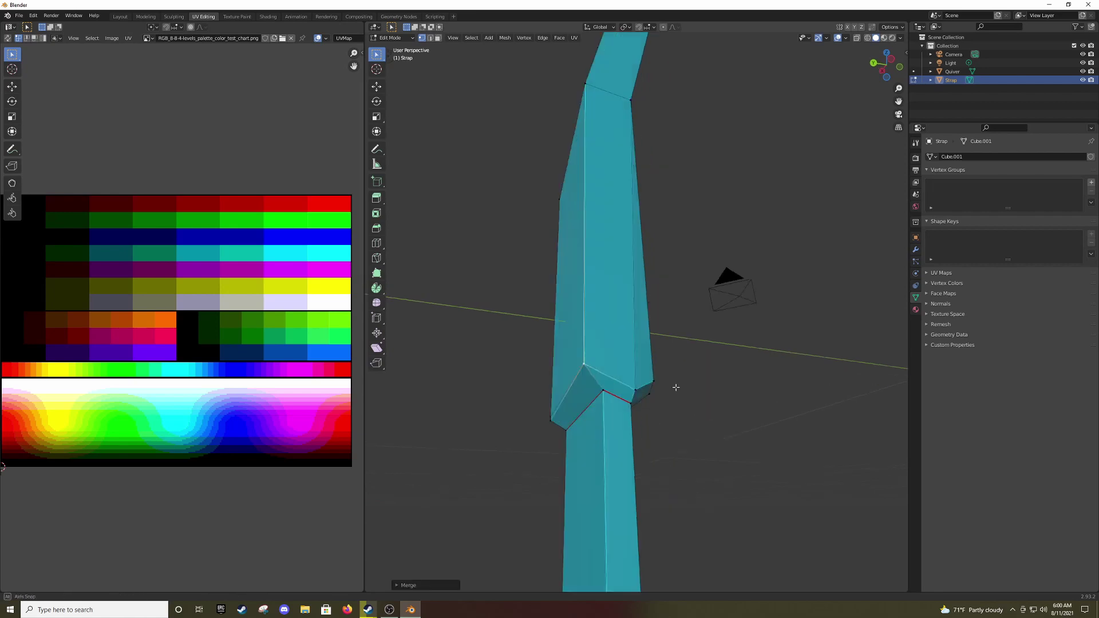
Merge the loose vertices at the remaining strap joints.
right_click(516, 366)
click(613, 405)
mouse_move(613, 405)
middle_down()
mouse_move(676, 452)
mouse_move(658, 240)
middle_up()
click(714, 479)
right_click(687, 204)
click(761, 229)
middle_drag(761, 229, 647, 226)
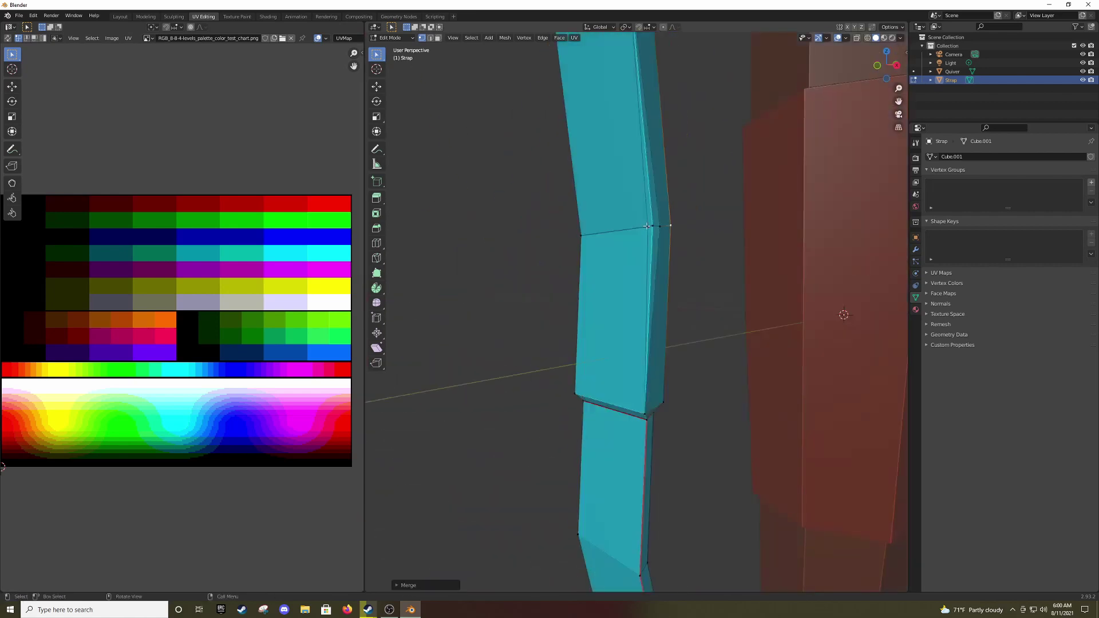
right_click(646, 226)
click(706, 266)
mouse_move(706, 266)
middle_down()
mouse_move(645, 332)
mouse_move(731, 441)
middle_up()
Reposition the selected part of the strap along its length.
scroll(676, 286, up, 4)
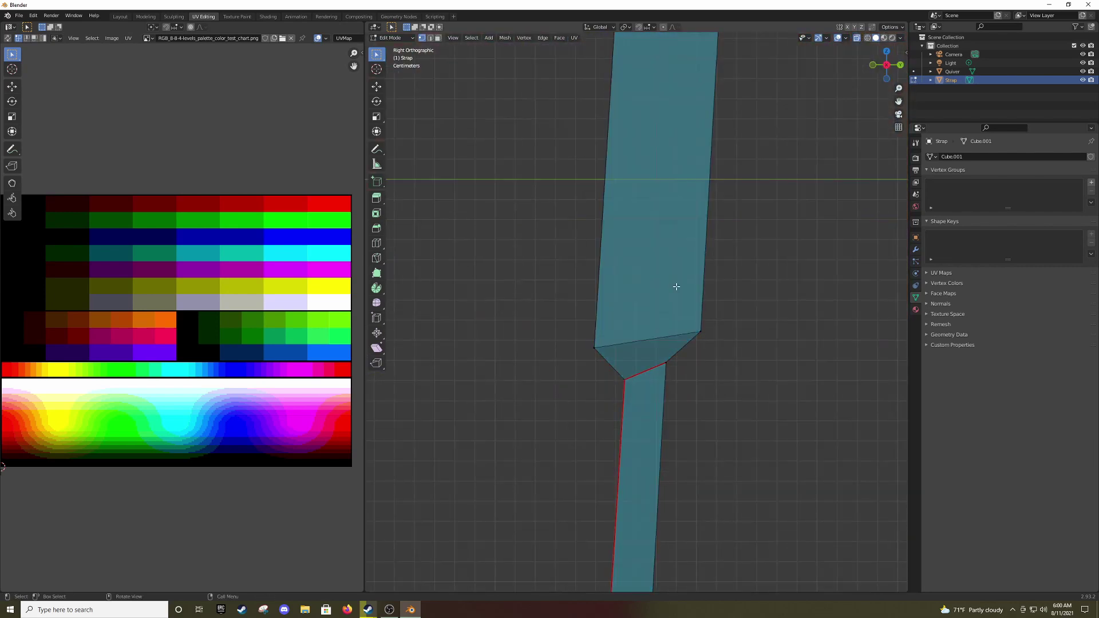
scroll(670, 360, down, 6)
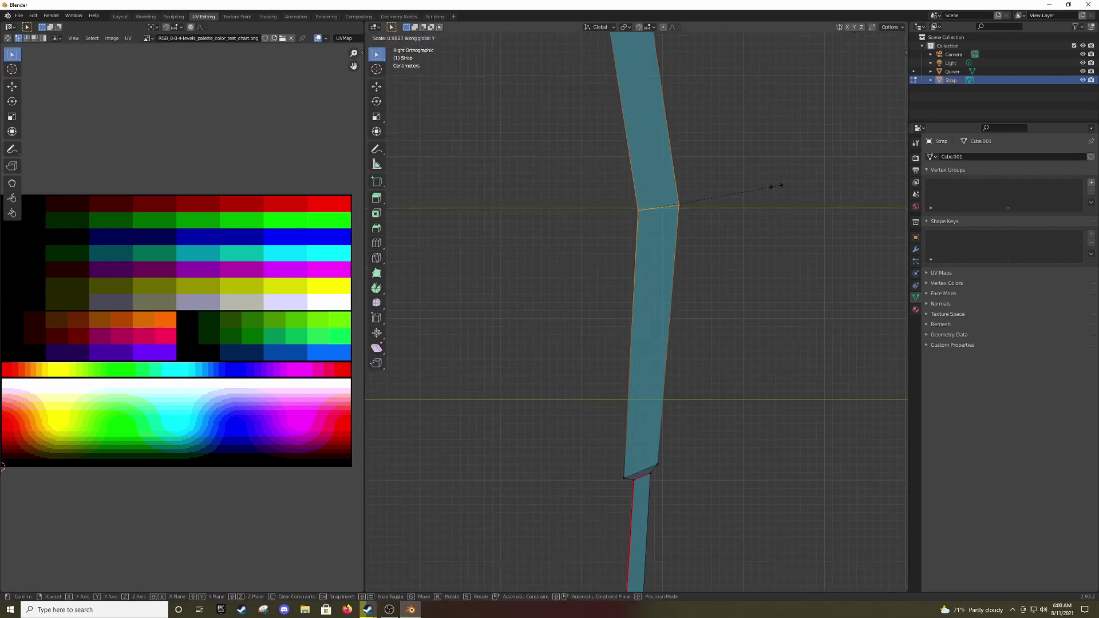
shift+middle_drag(618, 491, 615, 196)
key(g)
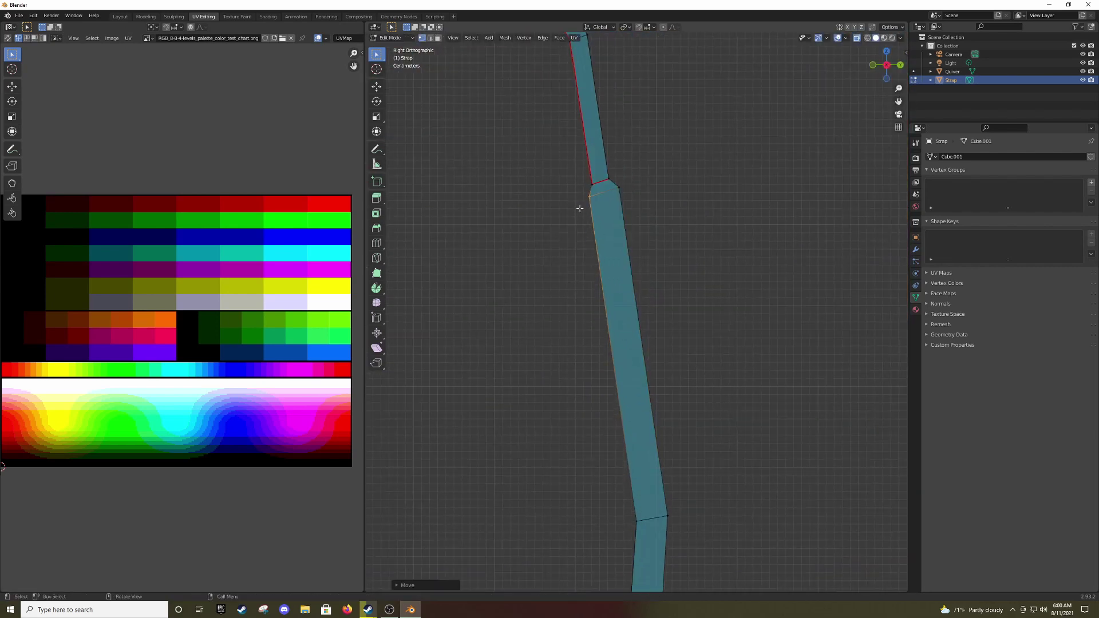
scroll(580, 208, down, 3)
scroll(628, 390, up, 5)
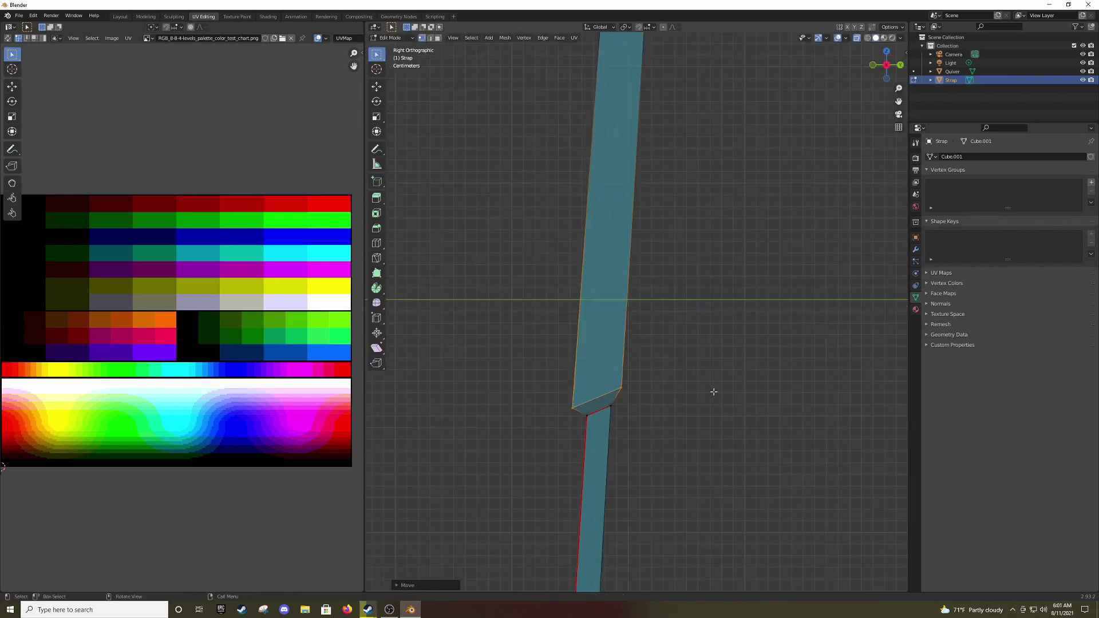
middle_drag(713, 392, 629, 257)
right_click(618, 360)
mouse_move(618, 360)
middle_down()
mouse_move(675, 224)
mouse_move(572, 257)
middle_up()
Scale down the band's face-loop UVs and move them onto a palette colour.
alt+click(649, 201)
key(s)
click(103, 352)
key(g)
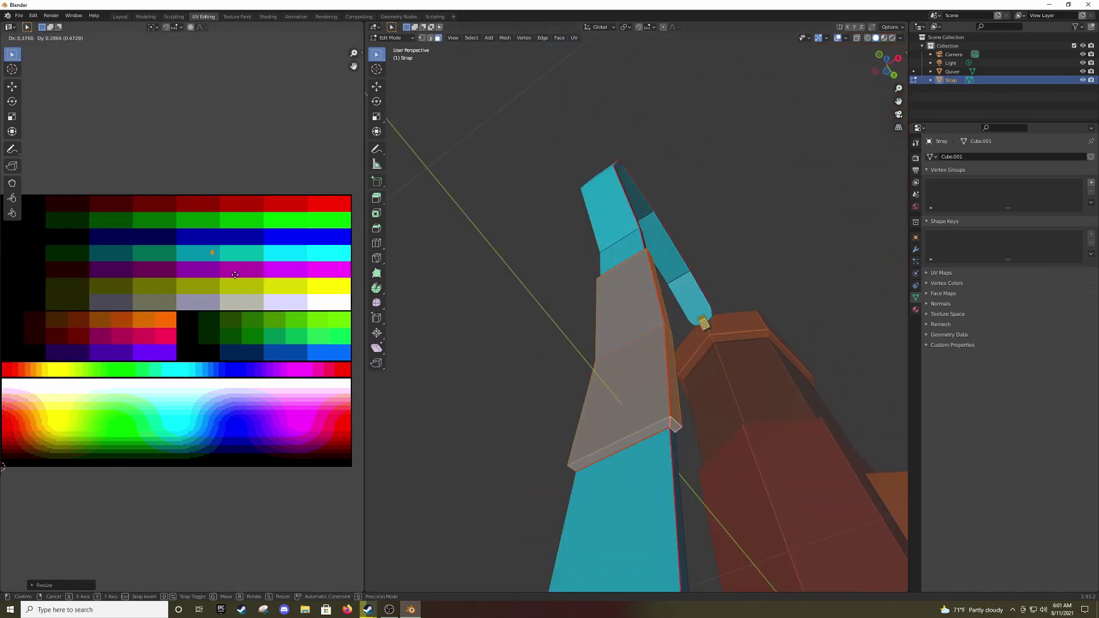
click(234, 274)
Leave the strap and enter Edit Mode on the quiver.
key(Tab)
scroll(561, 346, down, 5)
mouse_move(561, 346)
middle_down()
mouse_move(602, 383)
mouse_move(559, 299)
middle_up()
click(559, 299)
key(Tab)
scroll(588, 258, up, 3)
Extrude a rim vertex upward and thicken it into a thin shaft.
key(KP_3)
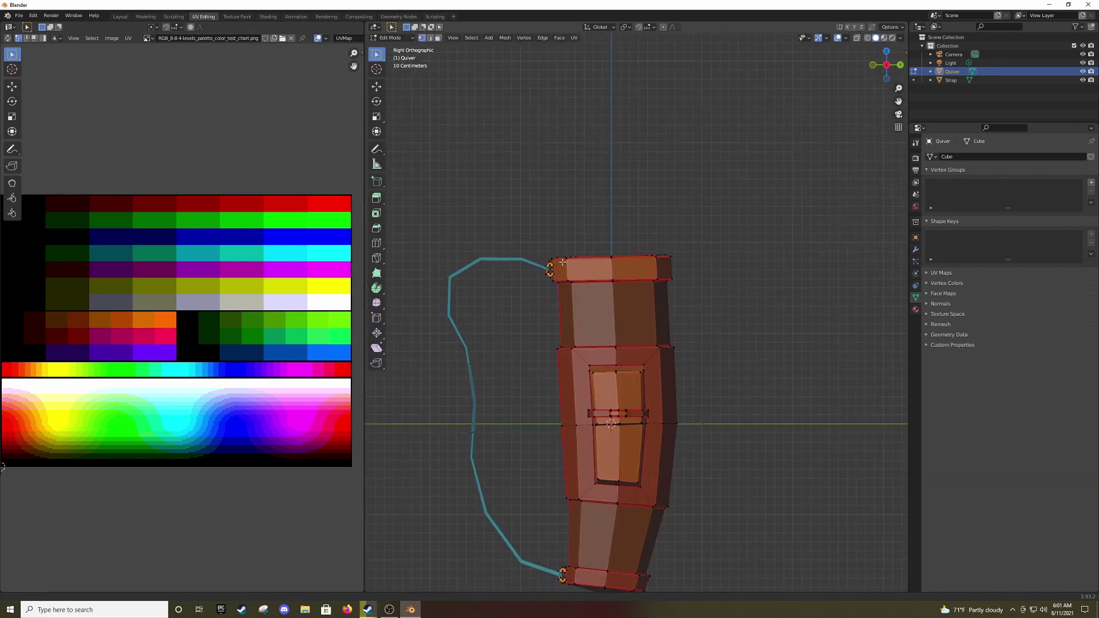
key(g)
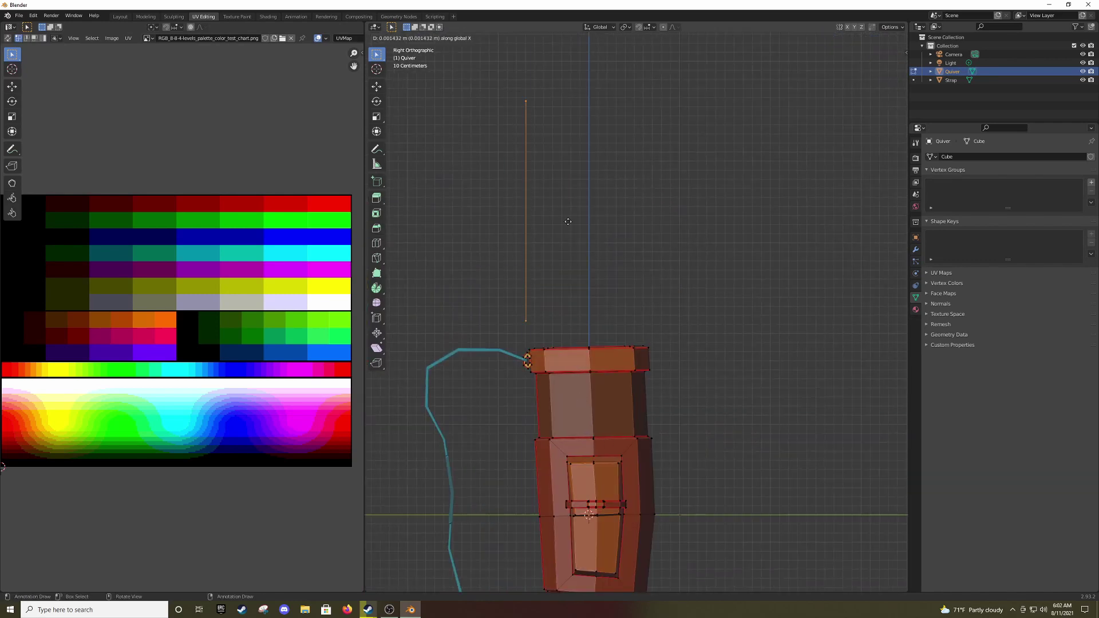
middle_drag(560, 232, 630, 335)
key(e)
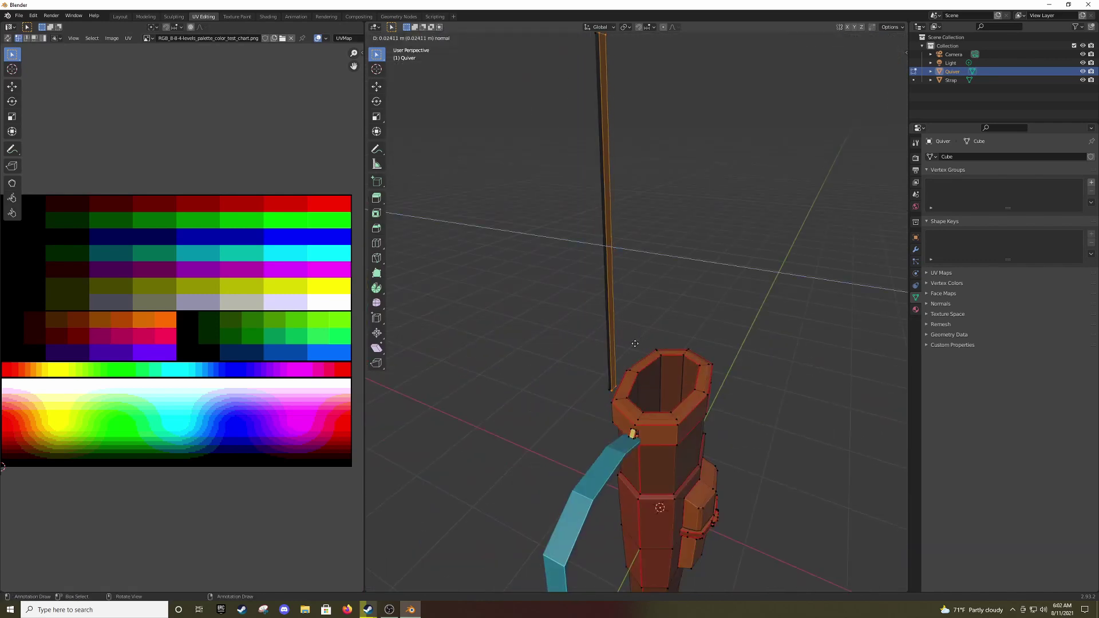
scroll(635, 343, up, 3)
key(g)
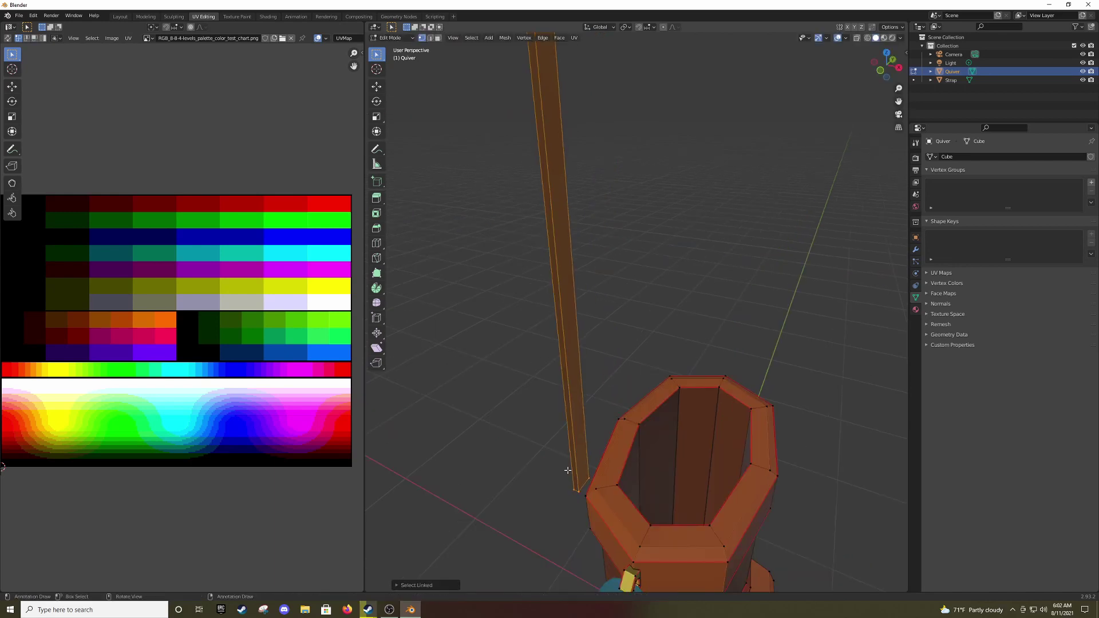
click(887, 169)
scroll(629, 286, down, 3)
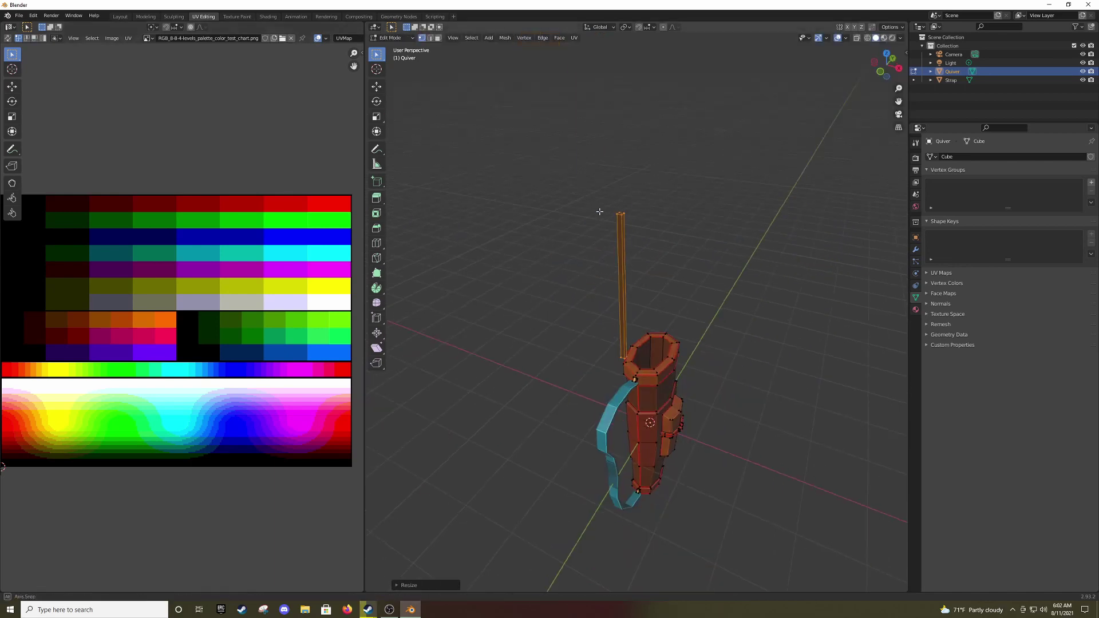
mouse_move(629, 287)
middle_down()
mouse_move(578, 270)
mouse_move(629, 349)
middle_up()
text(45)
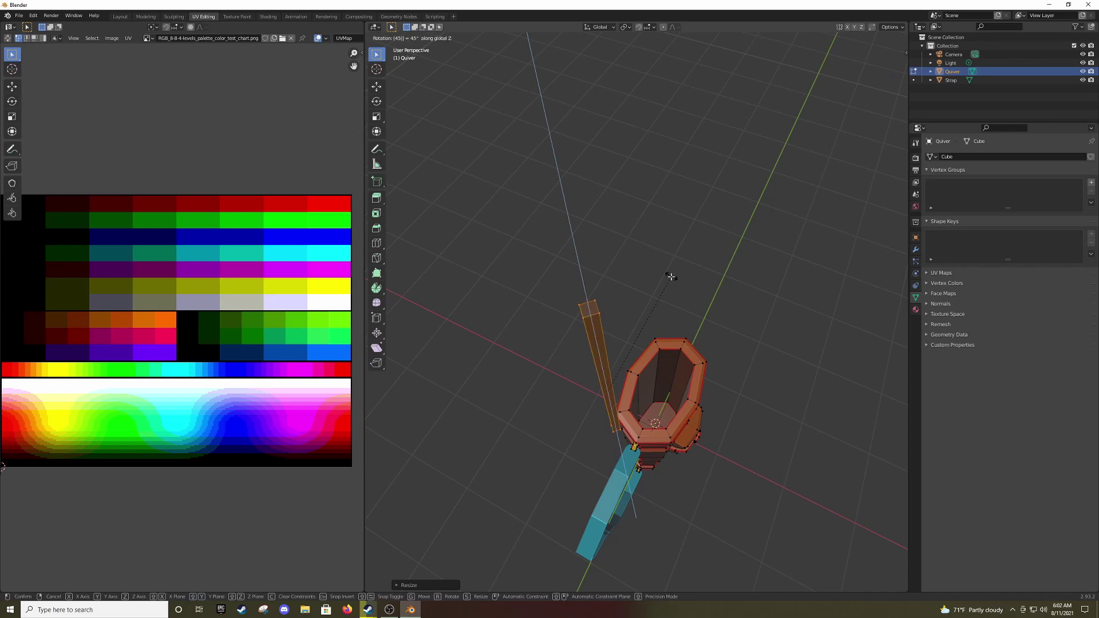
Rotate the shaft 45 degrees and view it from the right side.
key(Return)
key(KP_3)
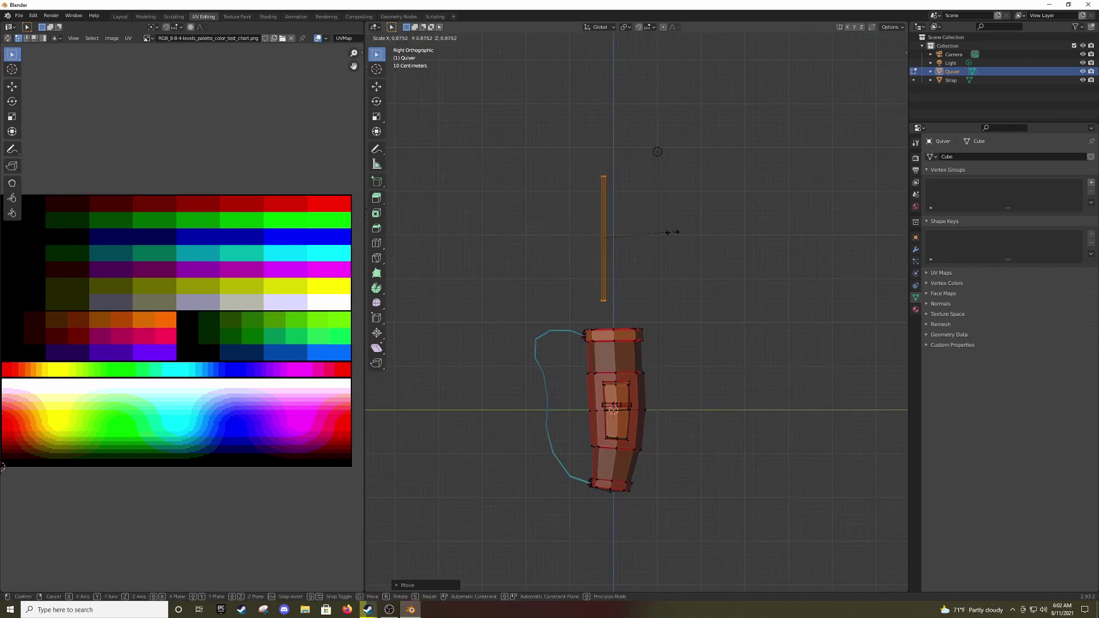
scroll(649, 248, up, 5)
scroll(532, 247, up, 4)
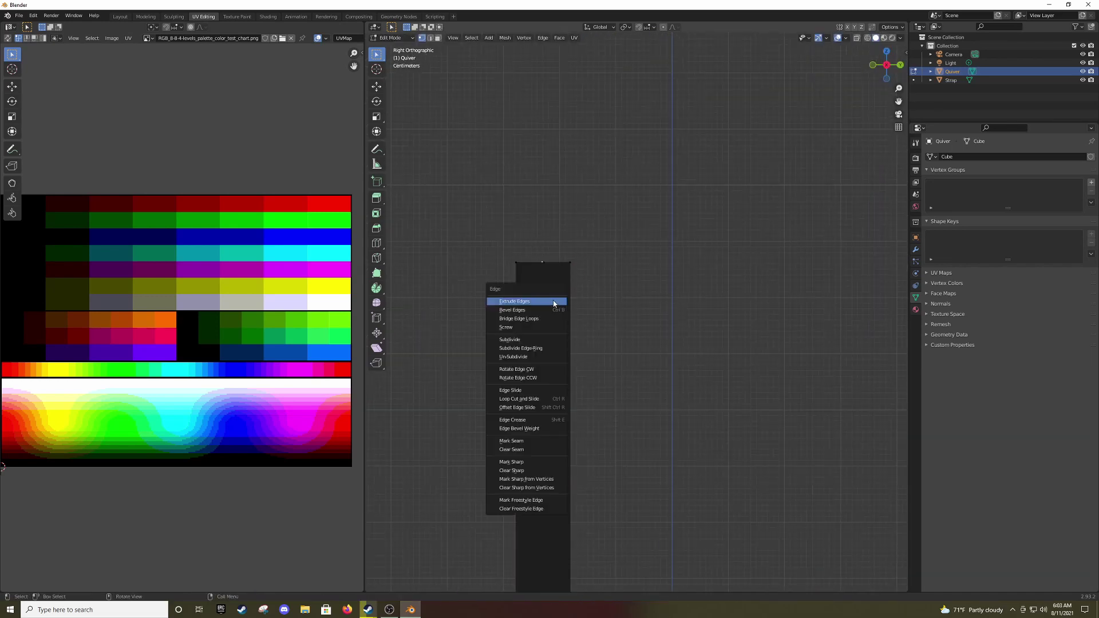
Unwrap the whole shaft and select its edge loops for UV placement.
key(a)
key(u)
click(549, 258)
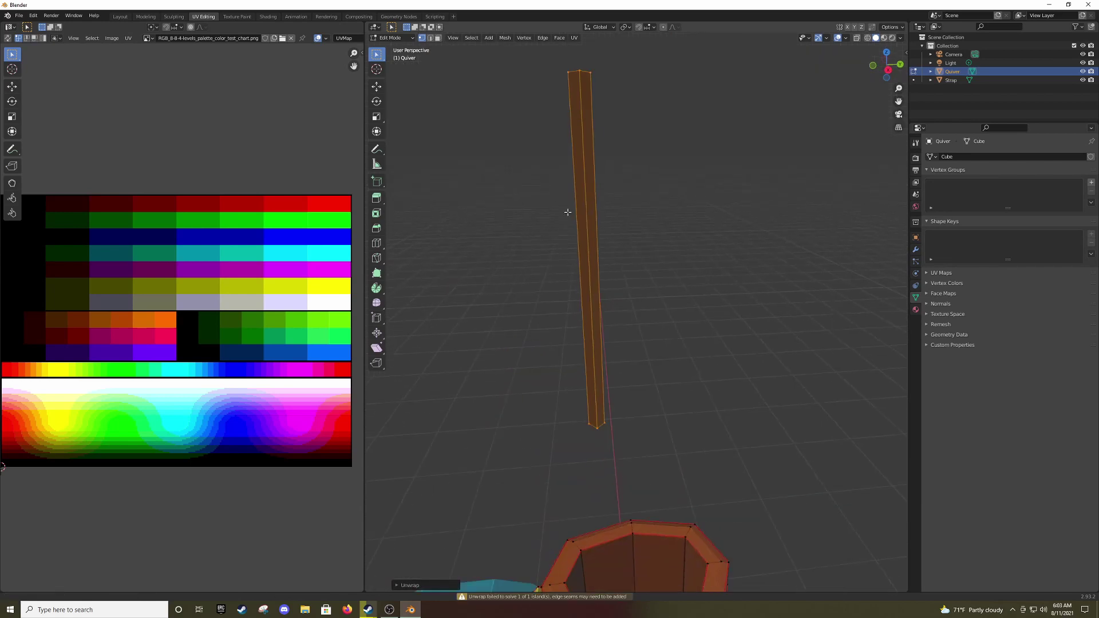
alt+click(576, 167)
mouse_move(597, 416)
middle_down()
mouse_move(575, 166)
mouse_move(594, 413)
middle_up()
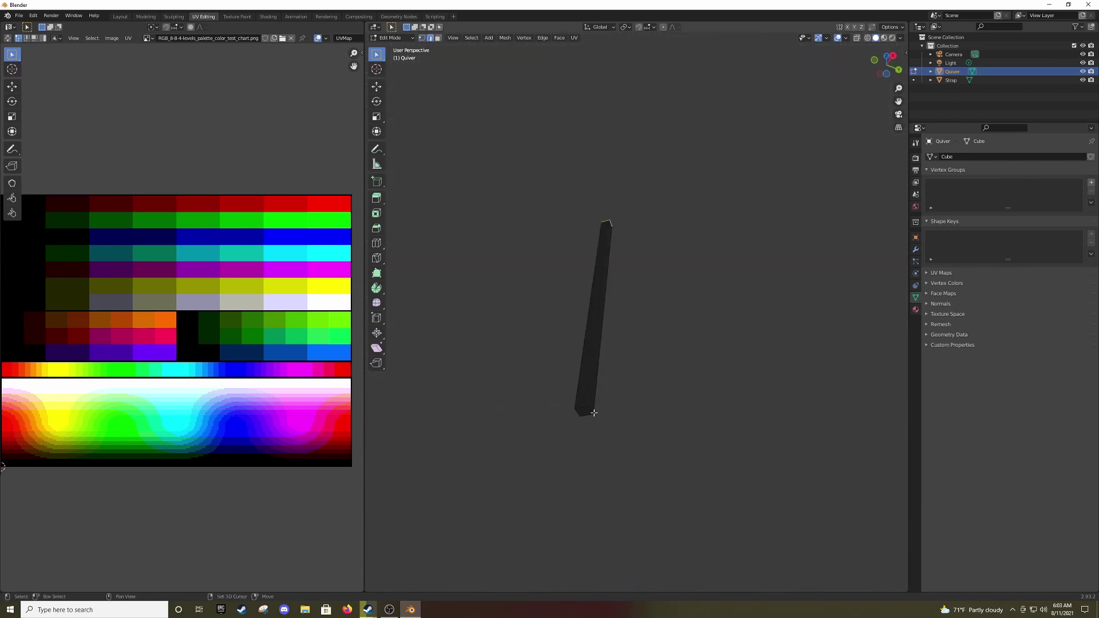
alt+shift+click(590, 319)
scroll(223, 184, down, 1)
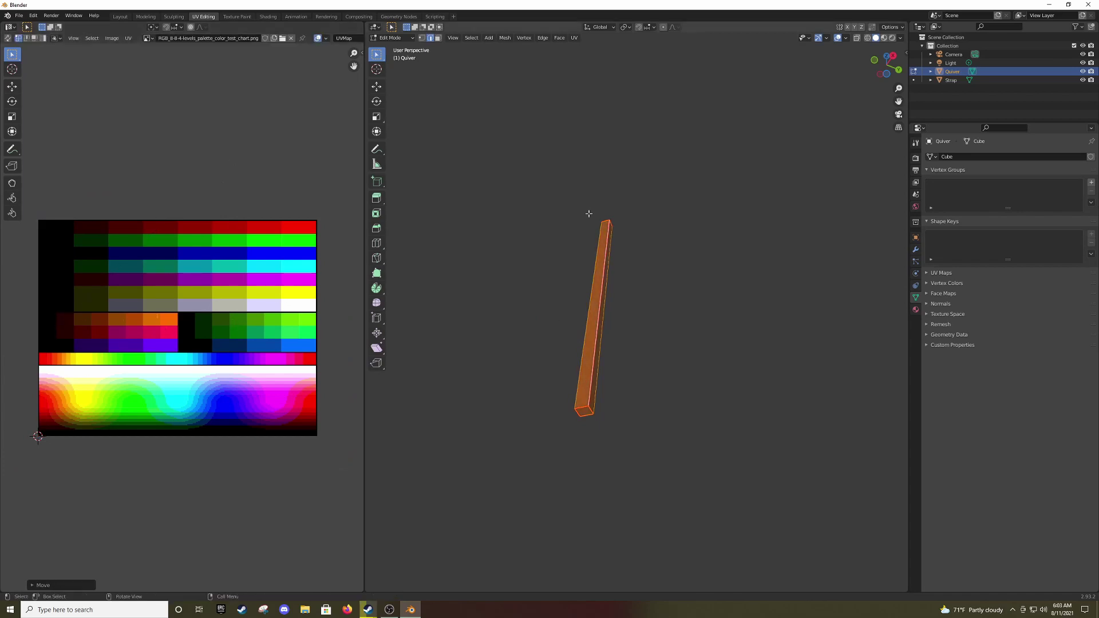
middle_drag(589, 214, 246, 345)
Place the shaft's UVs, loop-cut the shaft, and select its upper section.
click(221, 304)
middle_drag(572, 275, 662, 235)
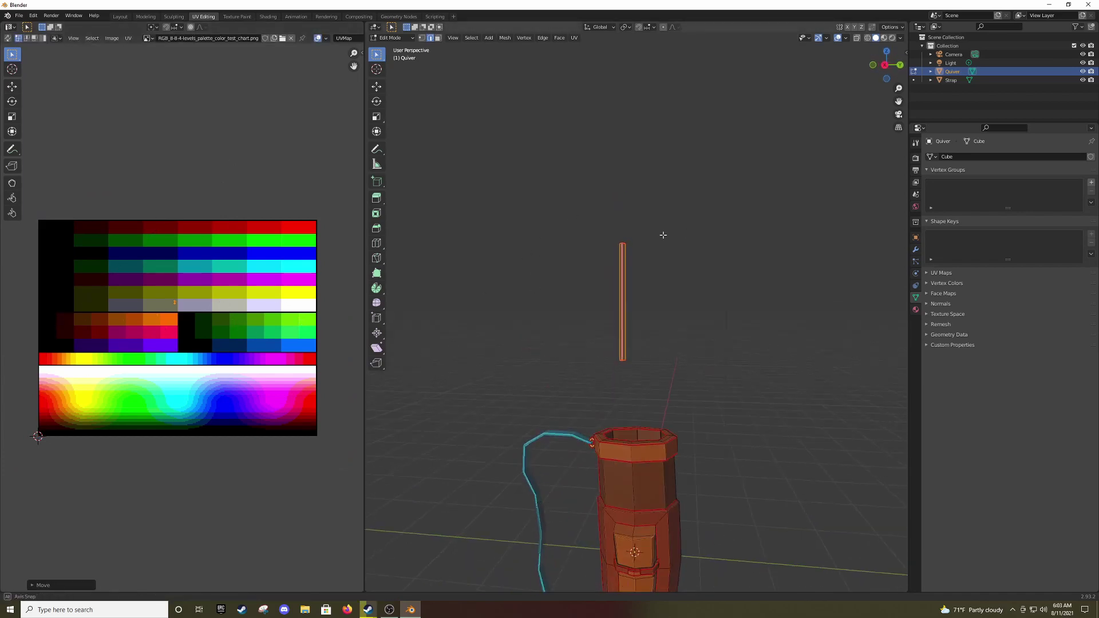
click(597, 131)
key(KP_Decimal)
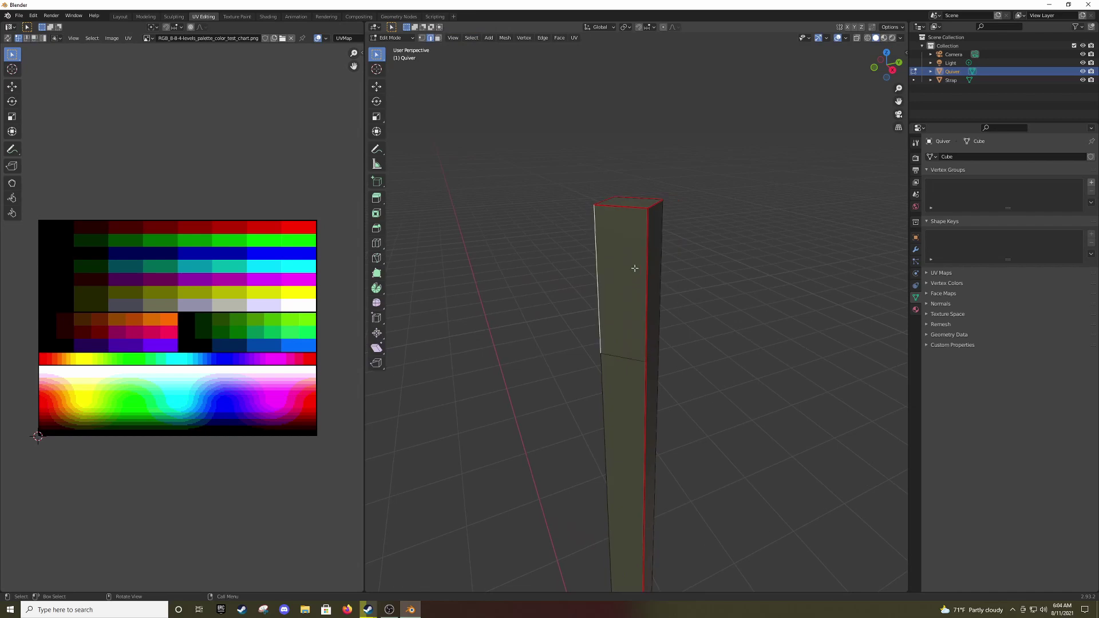
key(3)
Inset and extrude the upper faces, scaling them into flared fletching fins.
middle_drag(634, 268, 664, 222)
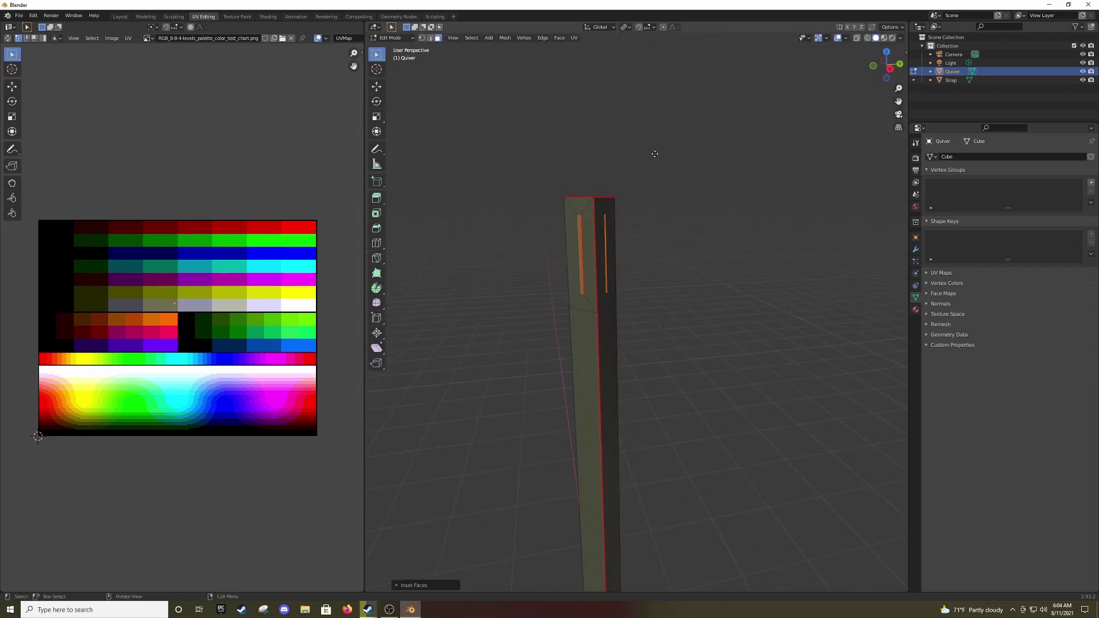
key(e)
key(KP_3)
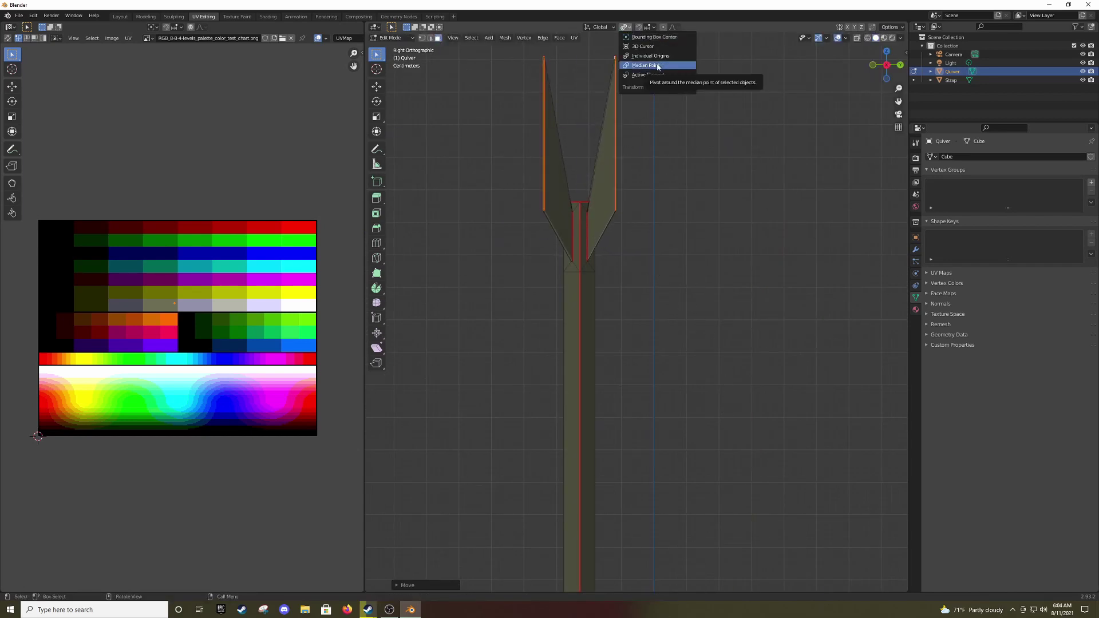
click(847, 269)
mouse_move(847, 269)
middle_down()
mouse_move(471, 341)
mouse_move(681, 398)
middle_up()
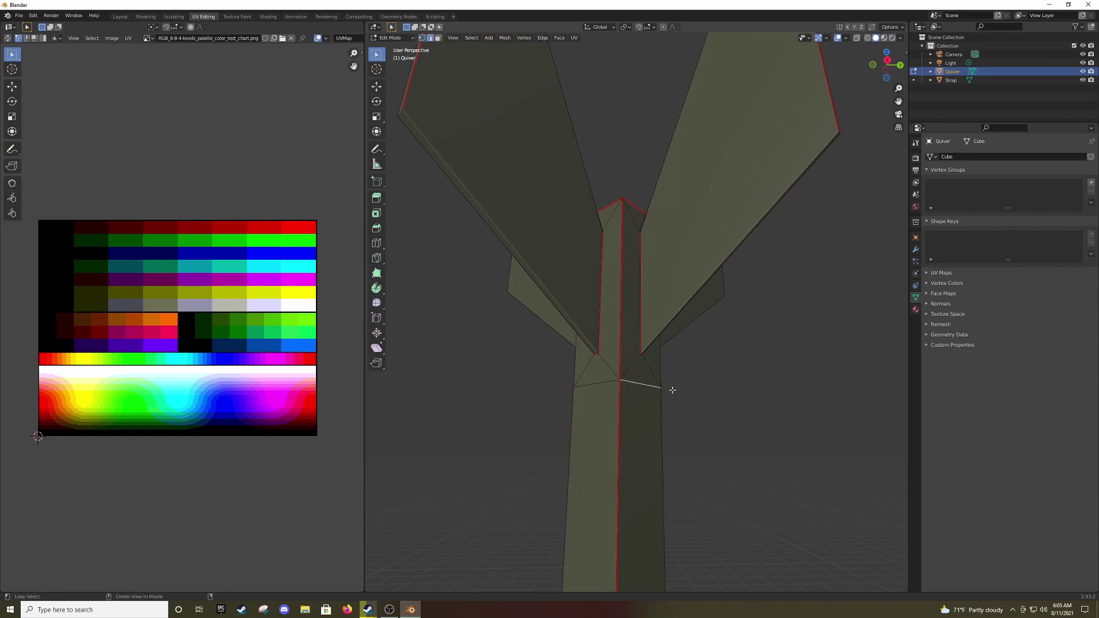
Mark the lower edge loop of the arrow's fletching collar as a seam.
scroll(673, 389, down, 3)
right_click(589, 408)
click(589, 408)
scroll(707, 476, up, 3)
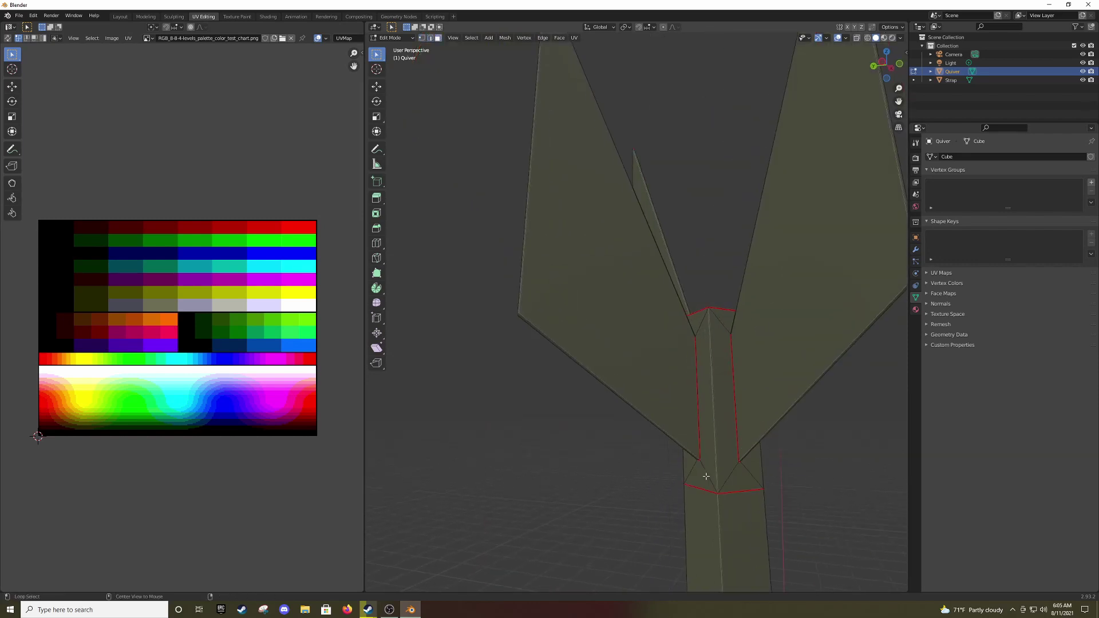
mouse_move(708, 470)
middle_down()
mouse_move(712, 451)
mouse_move(632, 380)
middle_up()
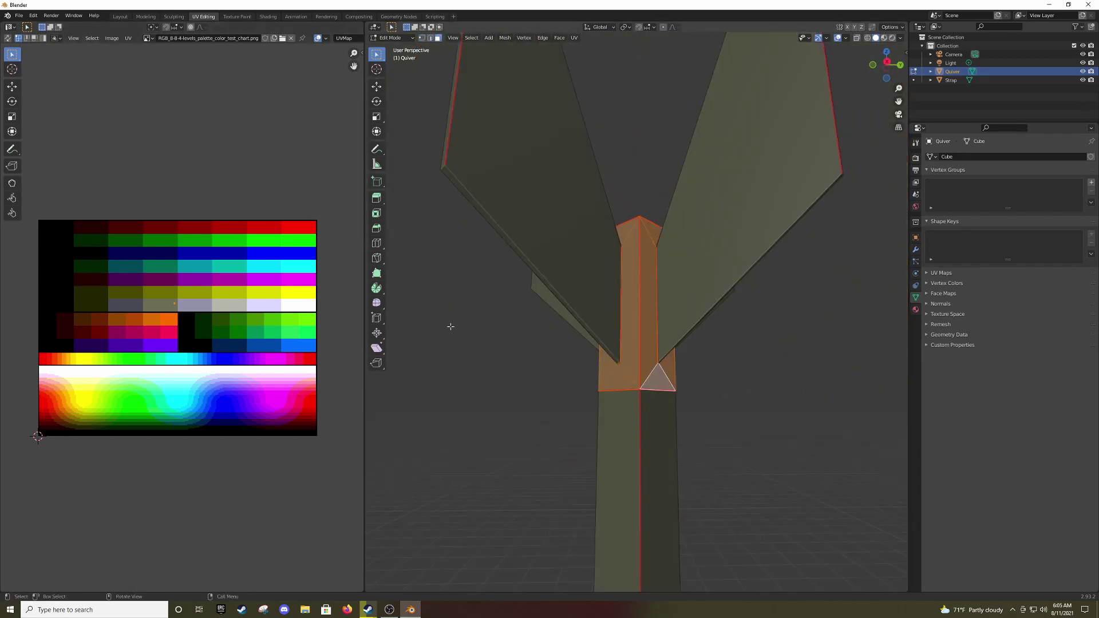
Unwrap the collar, shrink its UVs to a point and place them on the red swatch.
key(u)
key(s)
key(0)
key(Return)
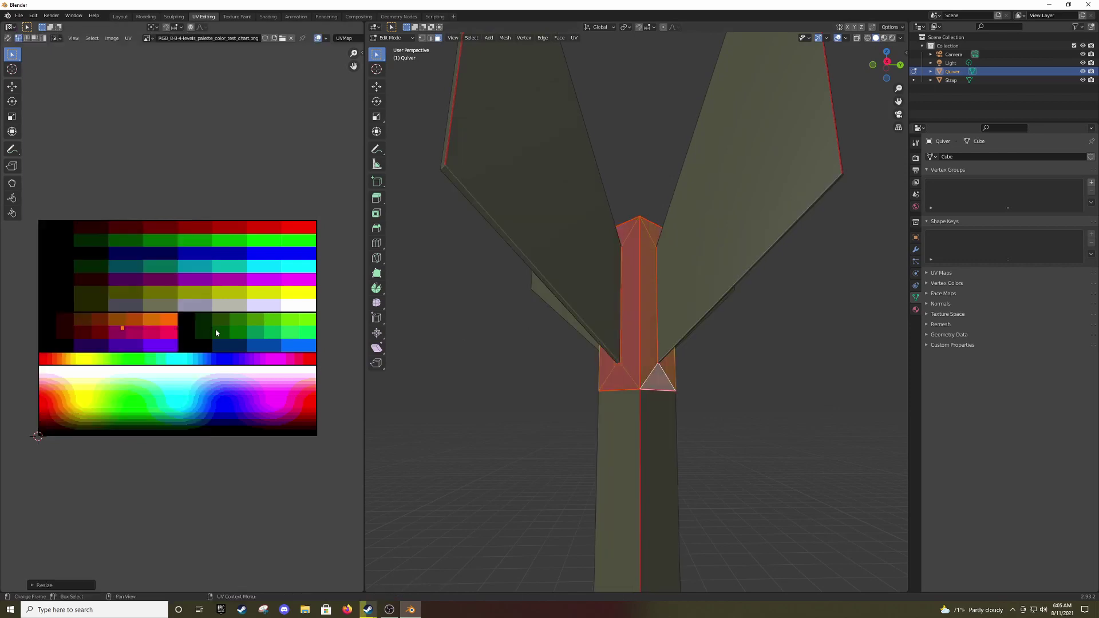
click(153, 323)
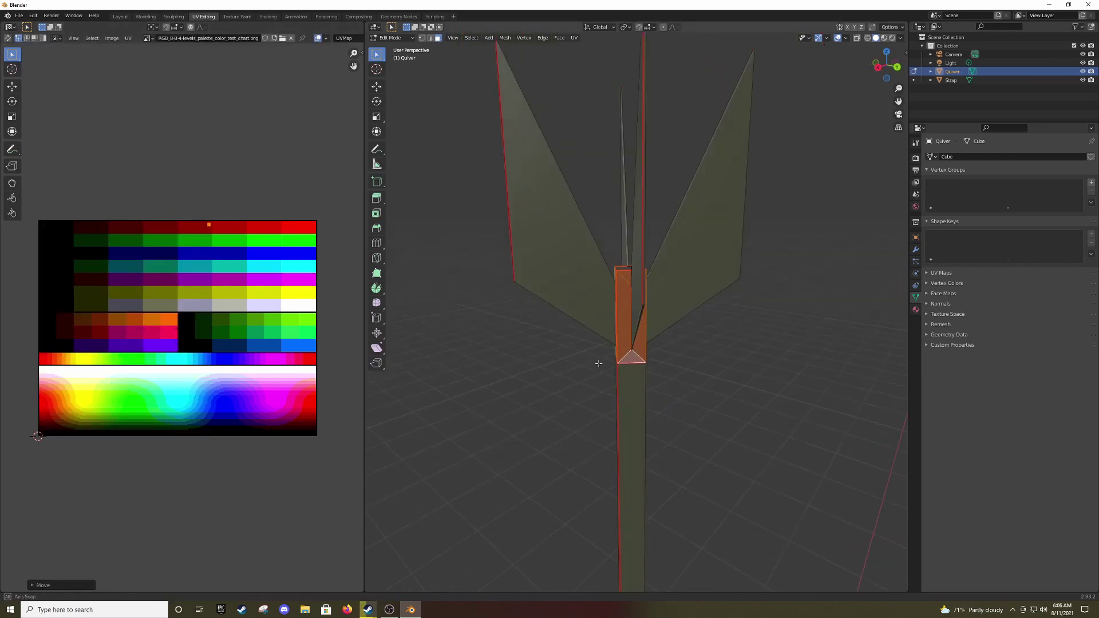
mouse_move(601, 364)
middle_down()
mouse_move(729, 300)
mouse_move(545, 239)
mouse_move(677, 297)
mouse_move(658, 272)
middle_up()
click(729, 299)
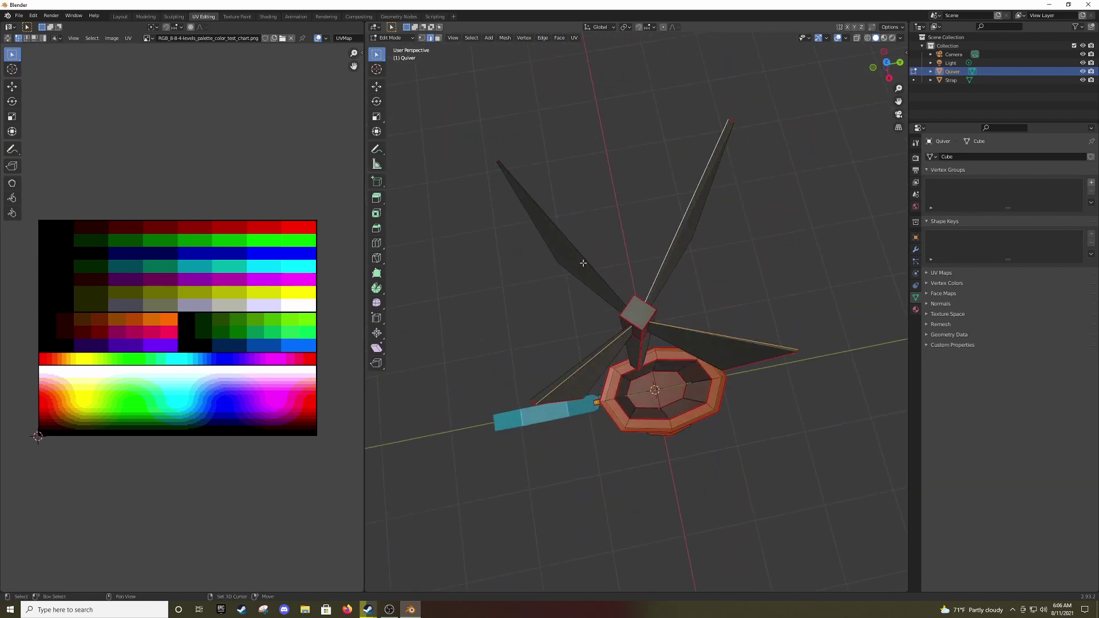
Mark the arrow fin edges as seams.
right_click(583, 262)
click(583, 240)
middle_drag(583, 240, 592, 233)
scroll(577, 310, up, 5)
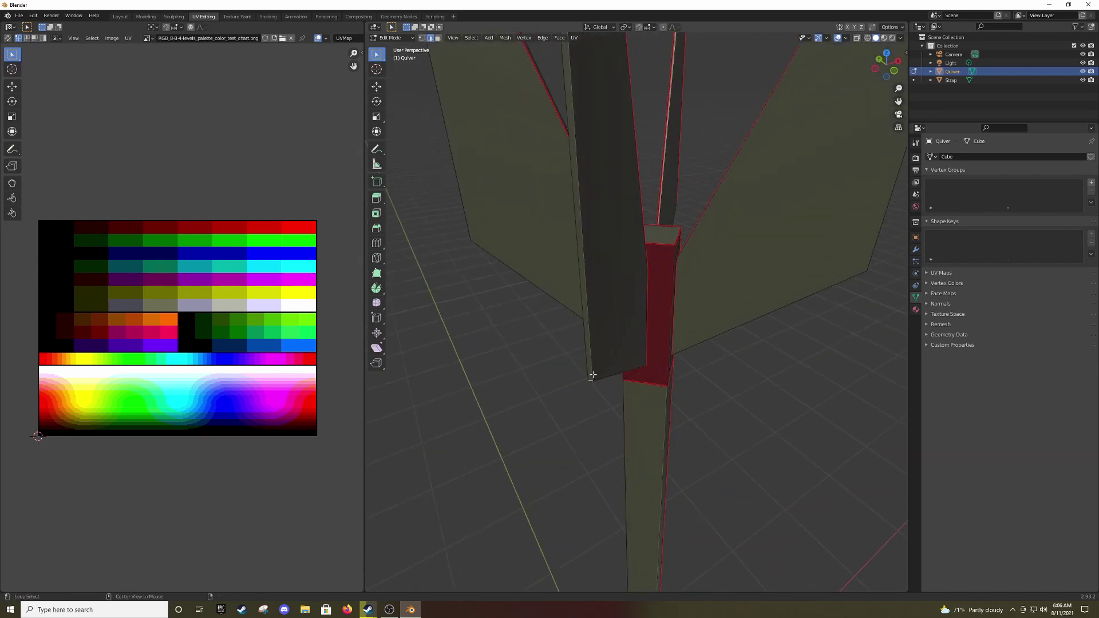
scroll(577, 311, down, 5)
In vertex mode, merge the selected fin vertices at the last selected vertex.
key(1)
right_click(552, 146)
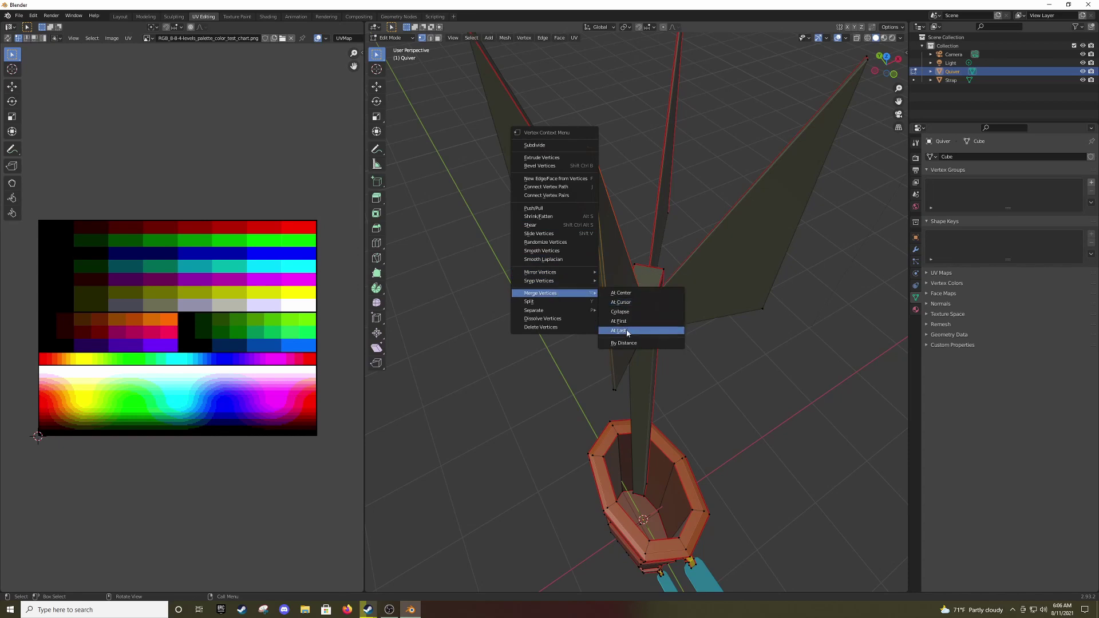
click(627, 332)
right_click(589, 398)
mouse_move(590, 398)
middle_down()
mouse_move(738, 270)
mouse_move(601, 246)
middle_up()
right_click(692, 246)
right_click(601, 246)
click(685, 248)
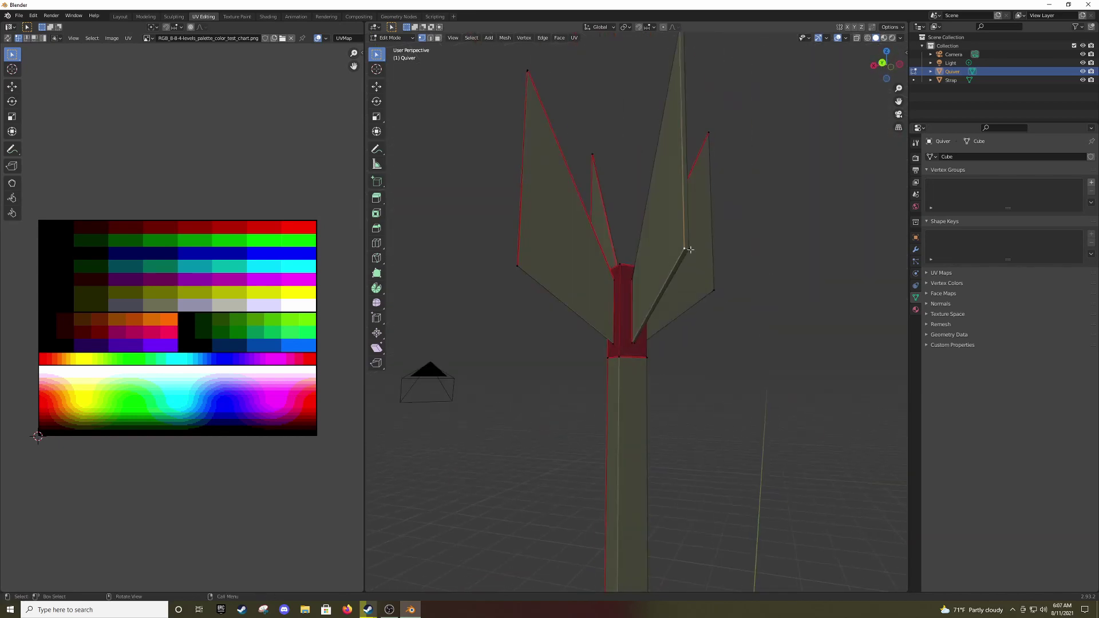
mouse_move(690, 250)
middle_down()
mouse_move(699, 263)
mouse_move(658, 297)
mouse_move(517, 332)
mouse_move(856, 236)
mouse_move(779, 262)
mouse_move(679, 241)
middle_up()
Merge more stray fin vertices, collapsing one group at the 3D cursor.
right_click(853, 243)
scroll(633, 167, up, 3)
right_click(630, 149)
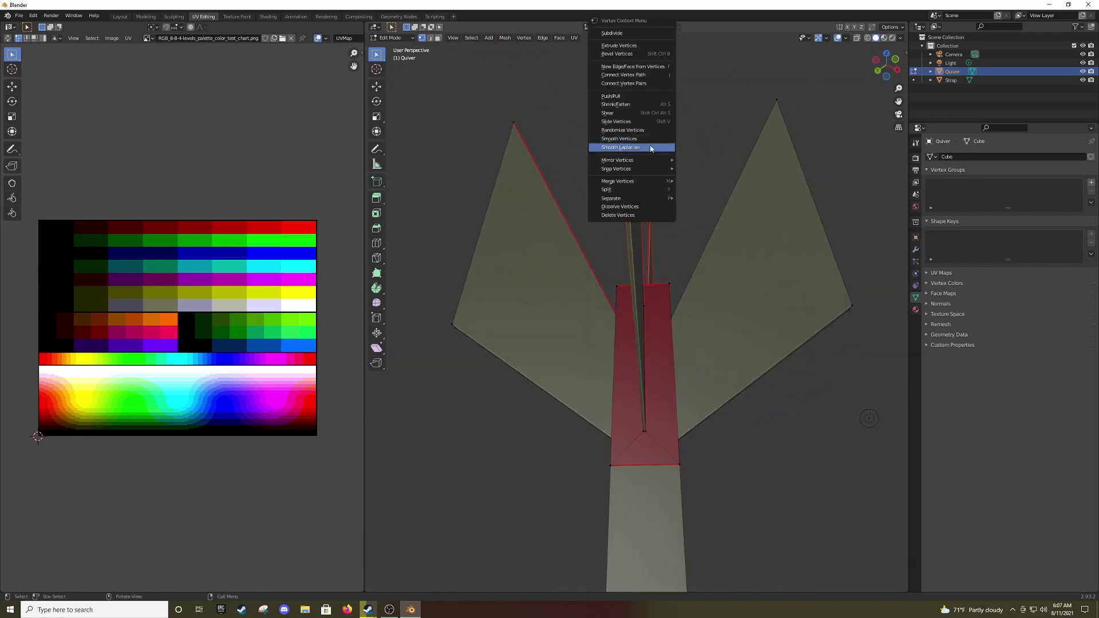
click(741, 208)
right_click(772, 191)
middle_drag(841, 184, 638, 245)
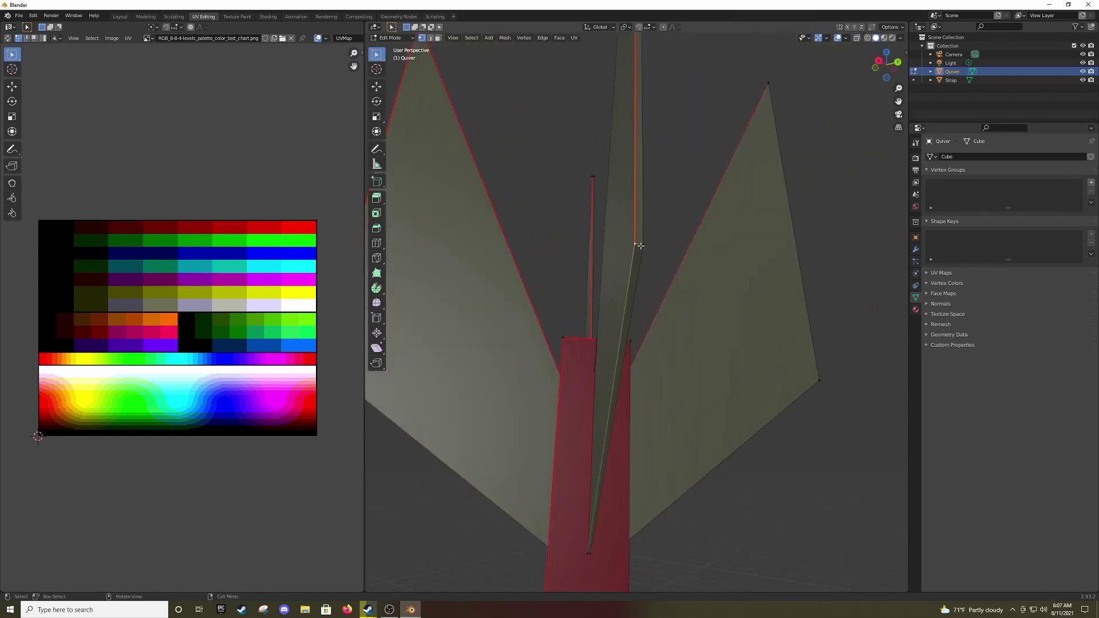
right_click(638, 245)
scroll(637, 245, down, 3)
right_click(687, 287)
click(769, 296)
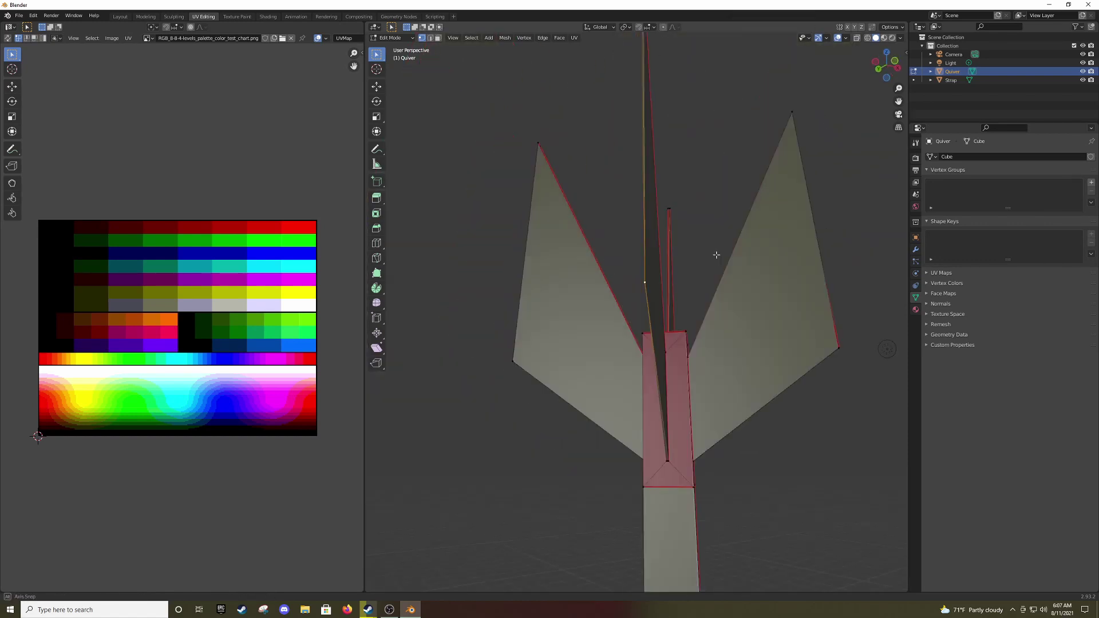
Merge the remaining loose fin vertices to finish cleaning up the fletching.
middle_drag(714, 253, 745, 244)
scroll(745, 243, up, 2)
middle_drag(748, 393, 761, 326)
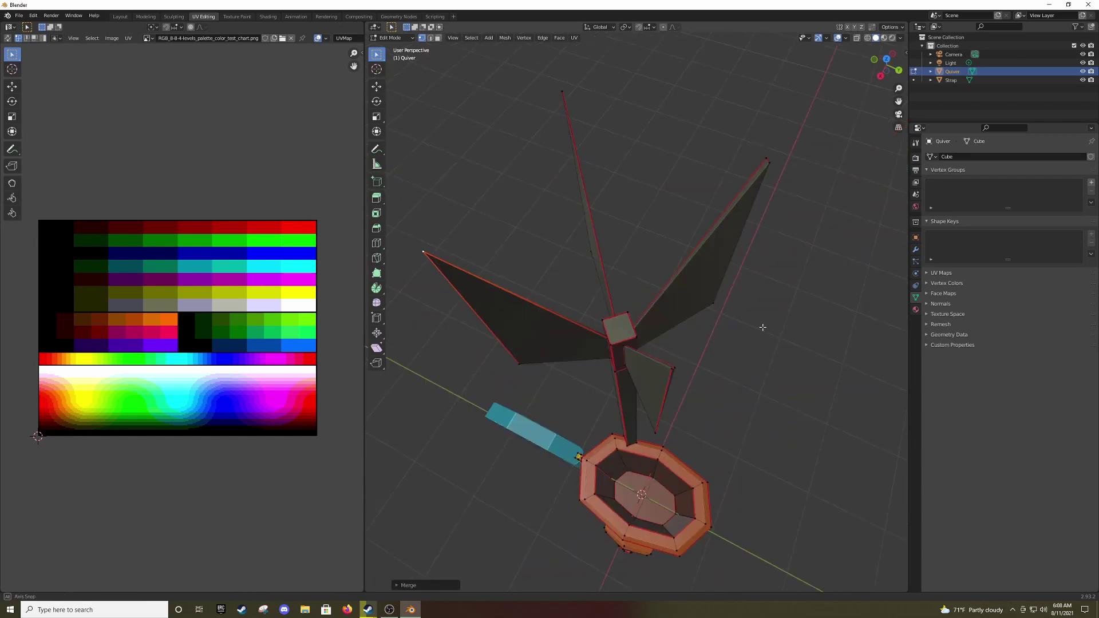
right_click(738, 443)
key(Escape)
mouse_move(739, 444)
middle_down()
mouse_move(744, 372)
mouse_move(734, 353)
mouse_move(809, 380)
mouse_move(798, 285)
mouse_move(694, 229)
mouse_move(738, 303)
middle_up()
right_click(734, 353)
click(797, 351)
scroll(738, 303, up, 2)
Select two fins in face mode, unwrap them and scale their UV islands.
key(3)
click(695, 356)
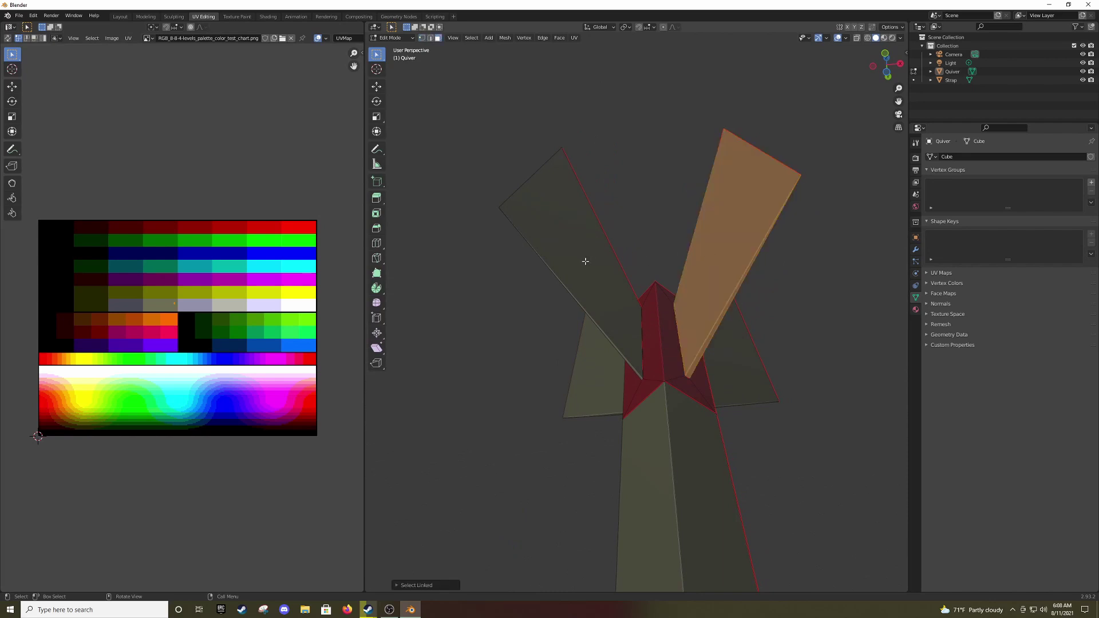
shift+click(584, 260)
shift+click(728, 363)
key(u)
key(s)
click(191, 209)
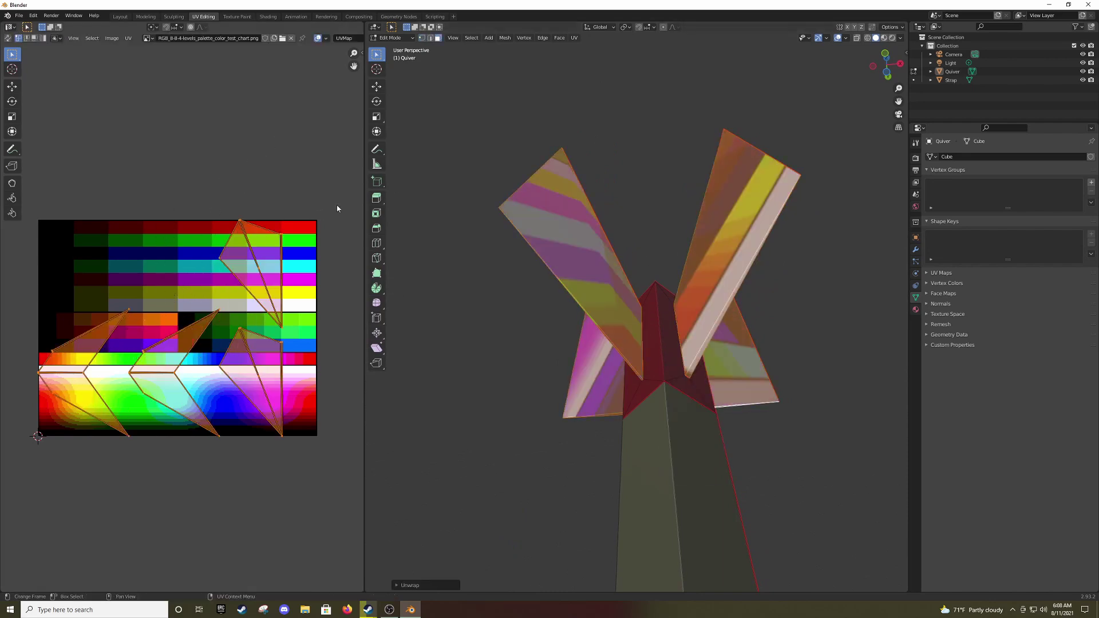
Re-unwrap the fins, shrink the islands and rotate them by 90 and -90 degrees.
mouse_move(544, 320)
middle_down()
mouse_move(572, 371)
mouse_move(595, 180)
middle_up()
key(u)
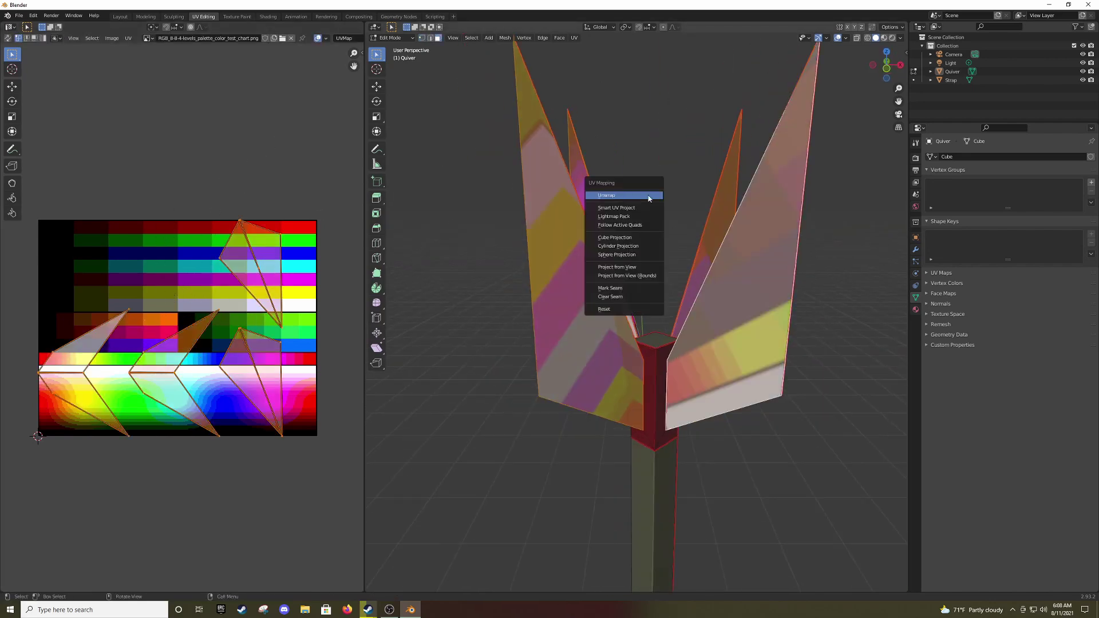
click(607, 184)
click(252, 167)
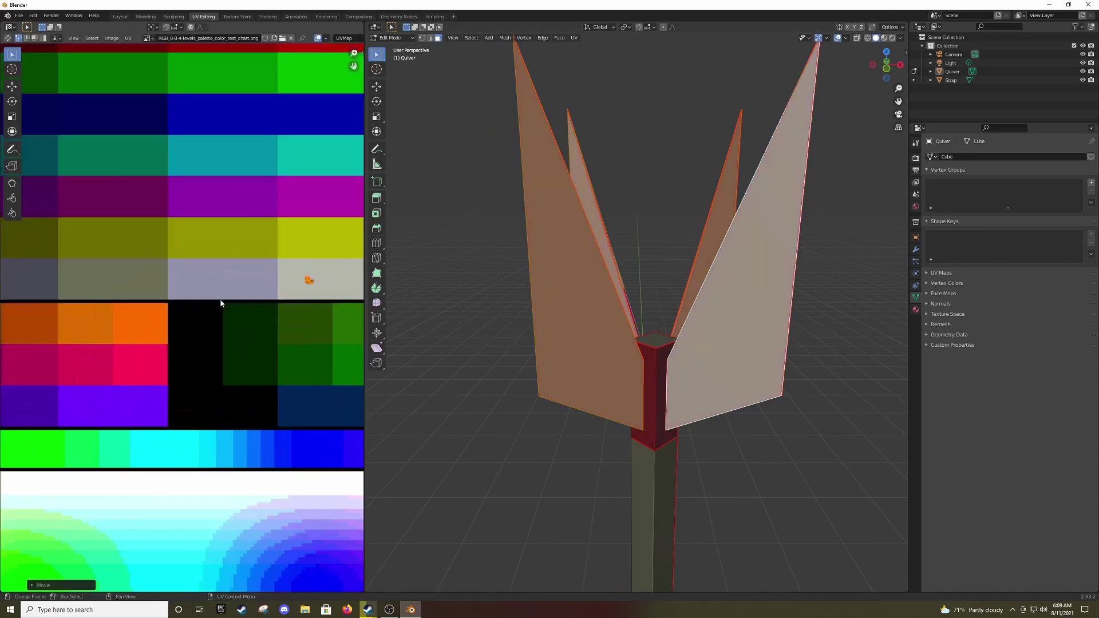
scroll(201, 274, up, 6)
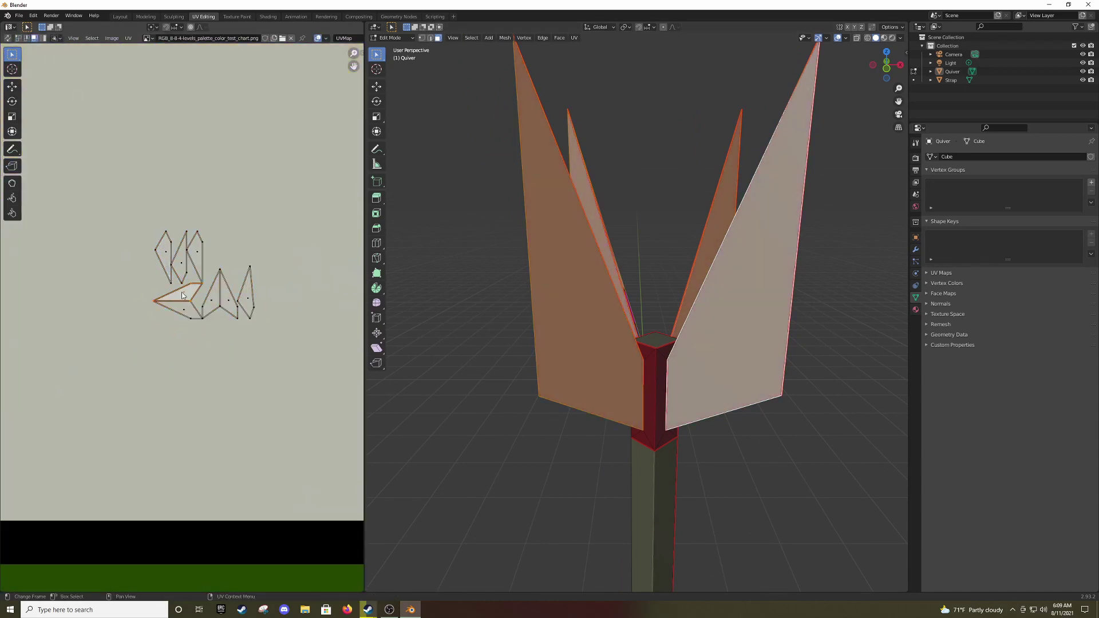
text(r90r-90)
key(Return)
Move and rotate the diamond-shaped fin islands into line on the palette.
key(g)
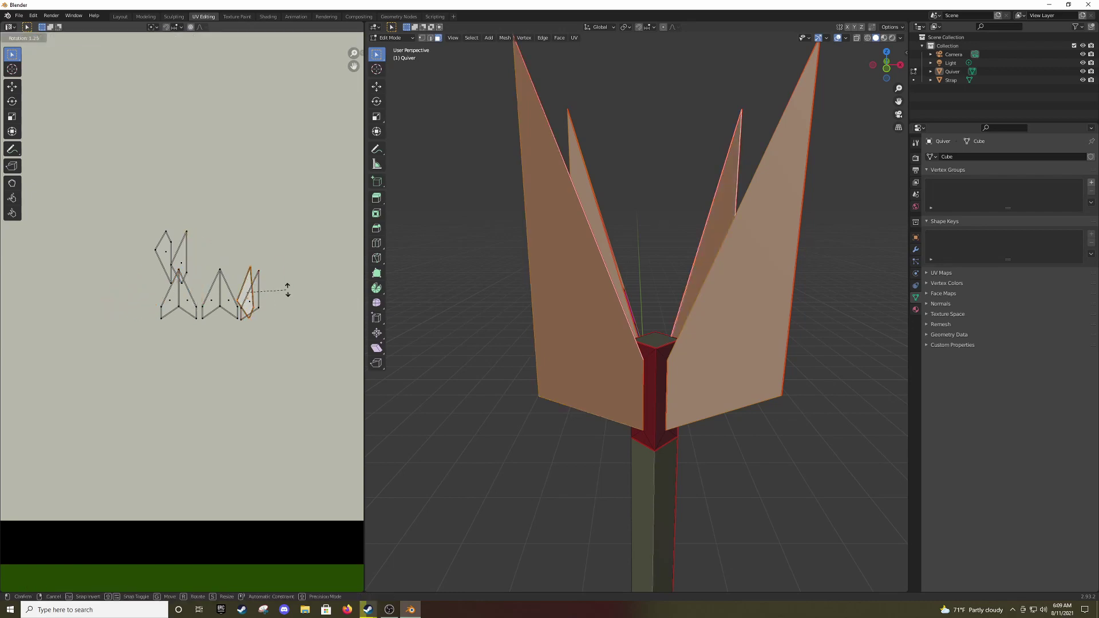
click(138, 287)
click(164, 252)
key(g)
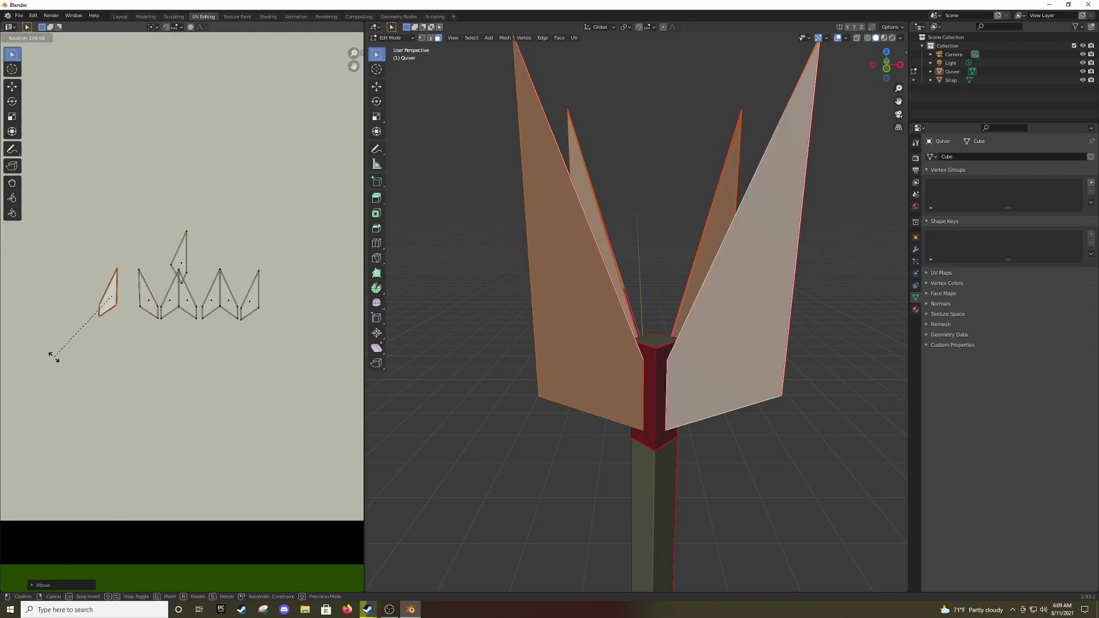
click(181, 261)
key(r)
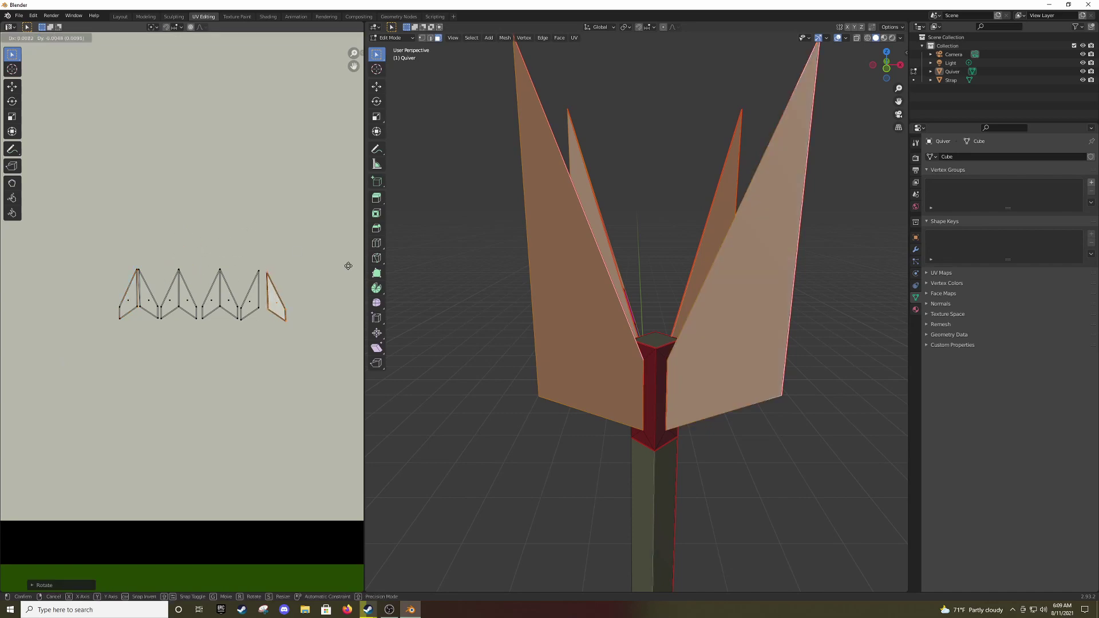
click(345, 264)
Move and rotate the fin islands onto the blue palette row.
scroll(135, 319, down, 2)
scroll(138, 298, down, 7)
scroll(139, 277, down, 2)
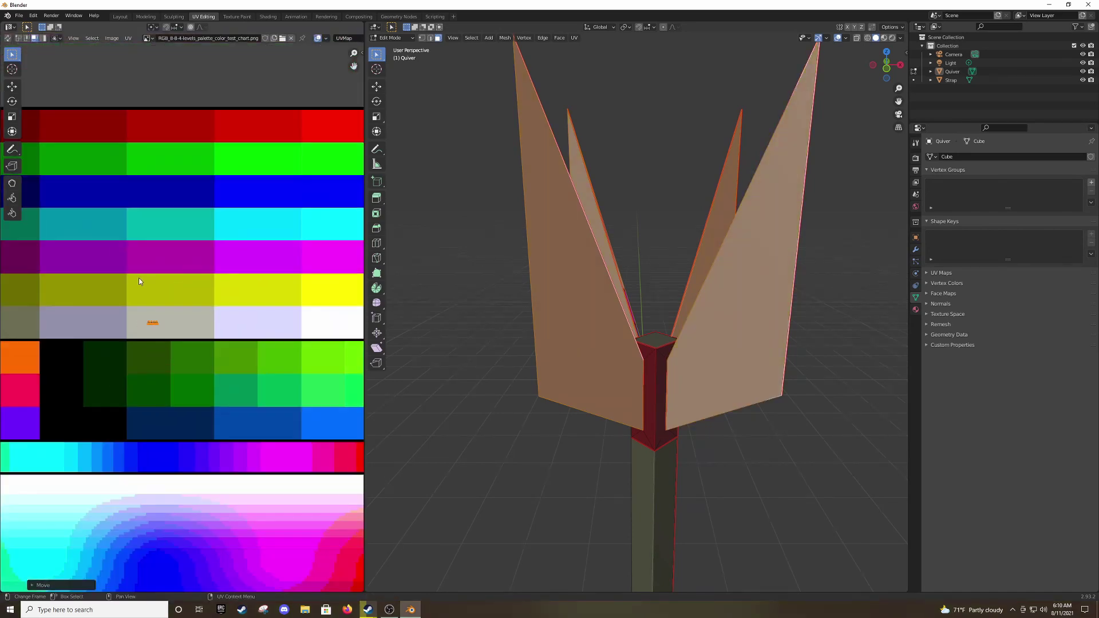
scroll(191, 310, up, 1)
scroll(191, 309, down, 3)
key(g)
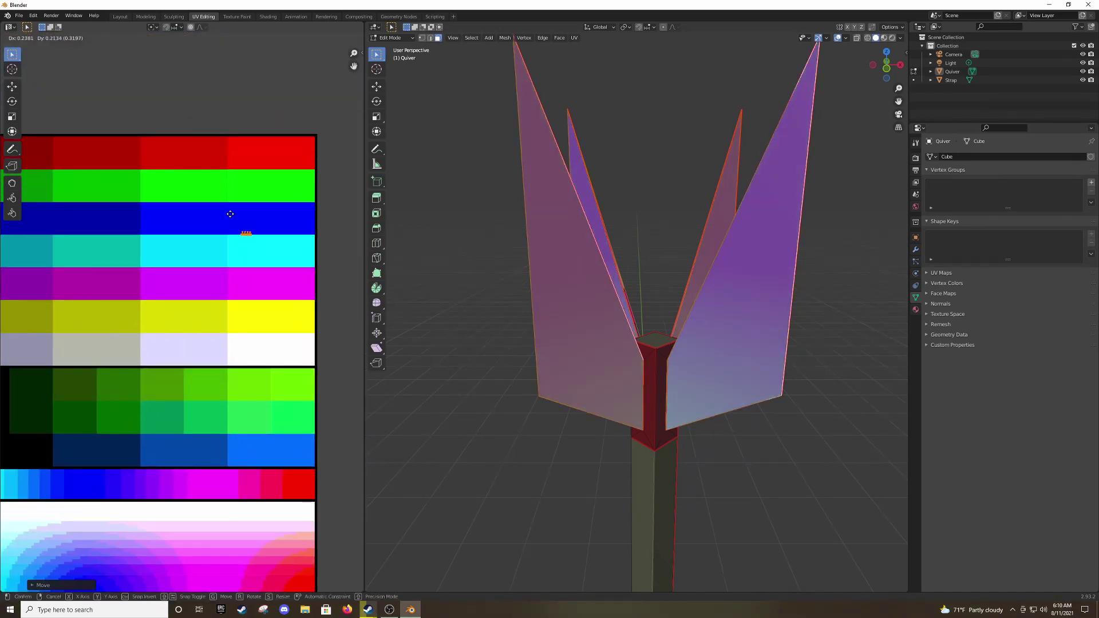
key(r)
click(312, 210)
scroll(639, 283, down, 5)
Scale the arrow shaft UVs by 0.01 so the shaft takes one flat palette colour.
middle_drag(639, 284, 639, 229)
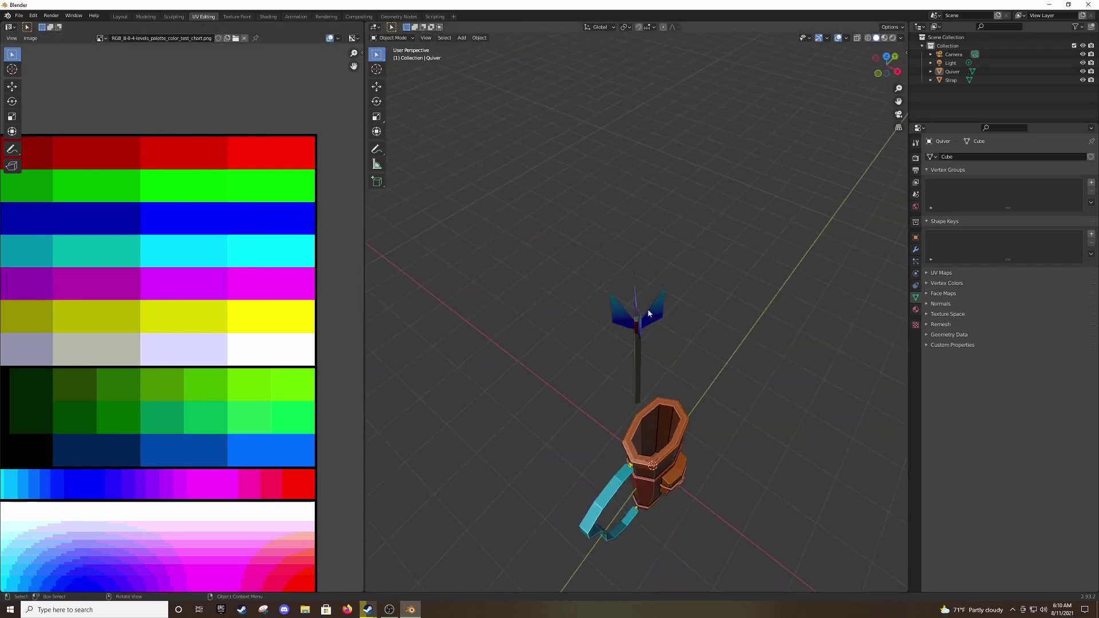
scroll(639, 284, up, 6)
scroll(640, 284, down, 2)
mouse_move(639, 284)
middle_down()
mouse_move(555, 419)
mouse_move(470, 298)
middle_up()
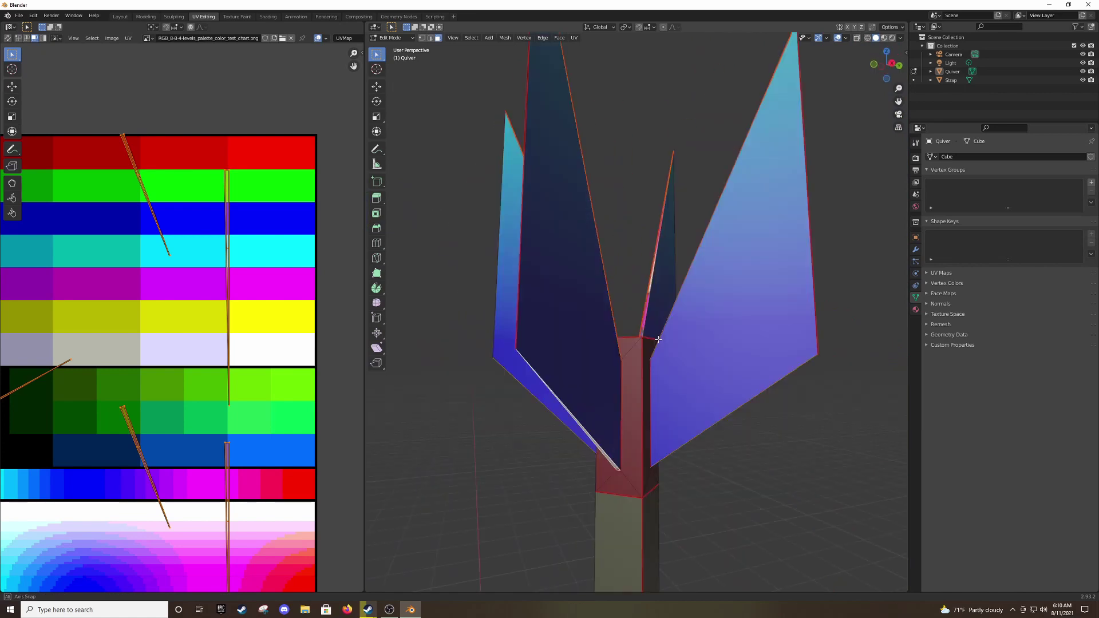
scroll(181, 258, down, 2)
text(s.01)
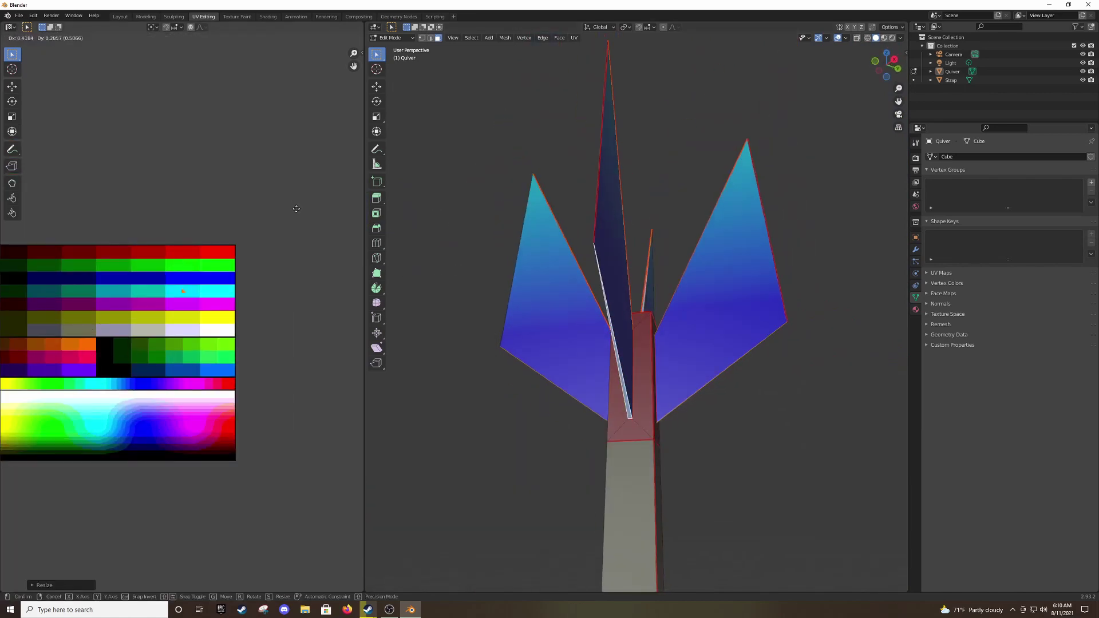
key(Return)
scroll(740, 401, down, 6)
key(Tab)
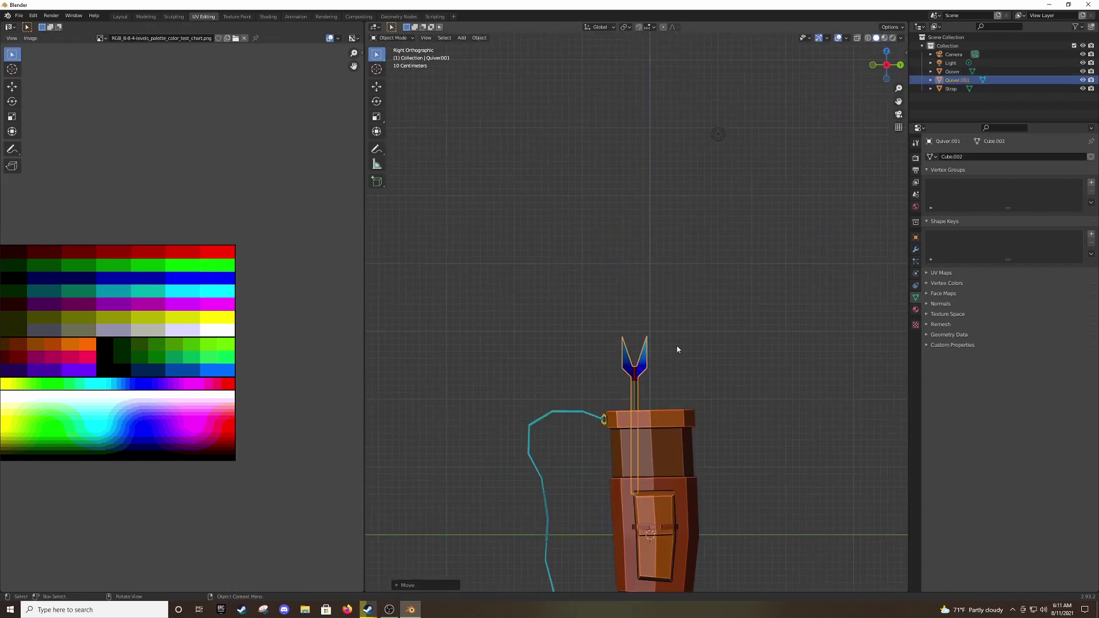
In object mode, resize and reposition the arrow, checking it from the side orthographic view.
key(Tab)
scroll(678, 349, up, 4)
mouse_move(677, 349)
middle_down()
mouse_move(601, 257)
mouse_move(646, 285)
middle_up()
key(KP_3)
scroll(601, 240, up, 3)
key(g)
click(641, 258)
scroll(641, 258, down, 5)
key(KP_3)
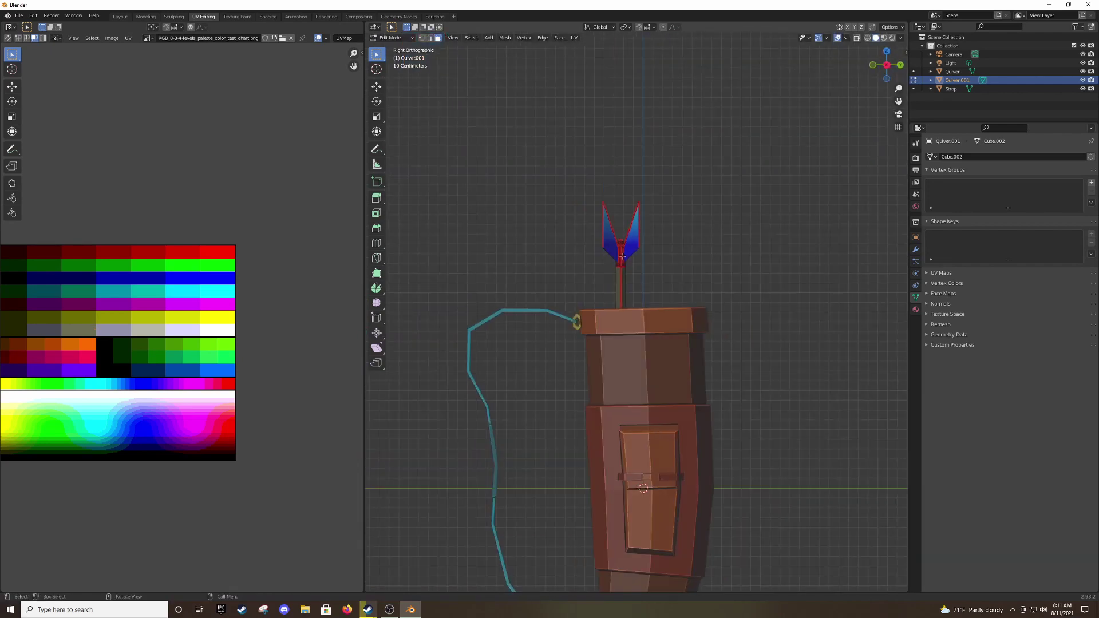
scroll(728, 275, down, 4)
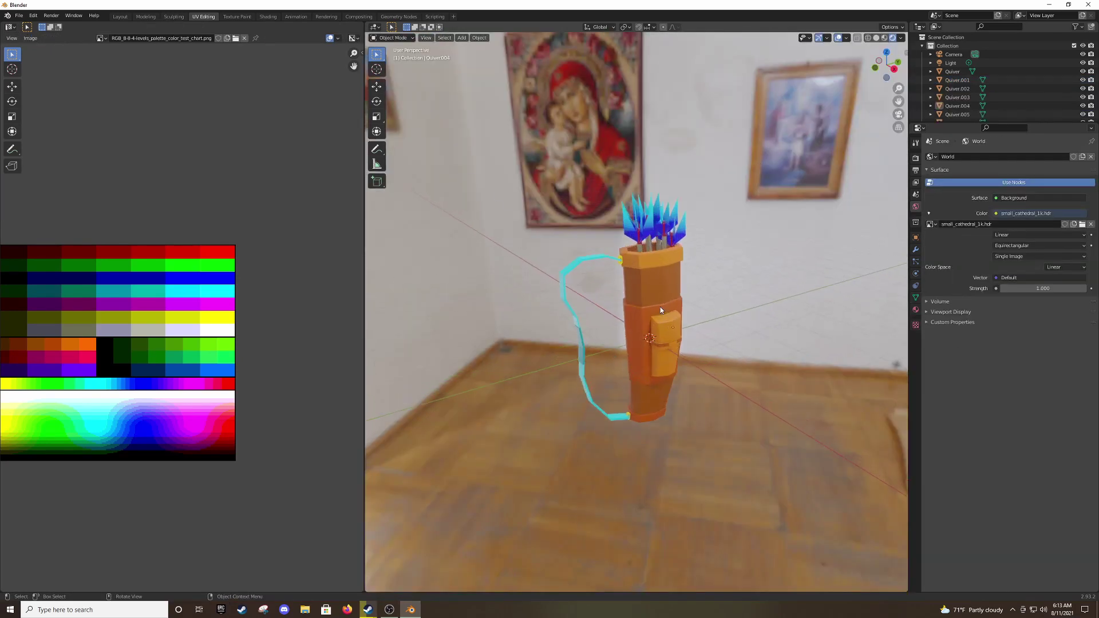